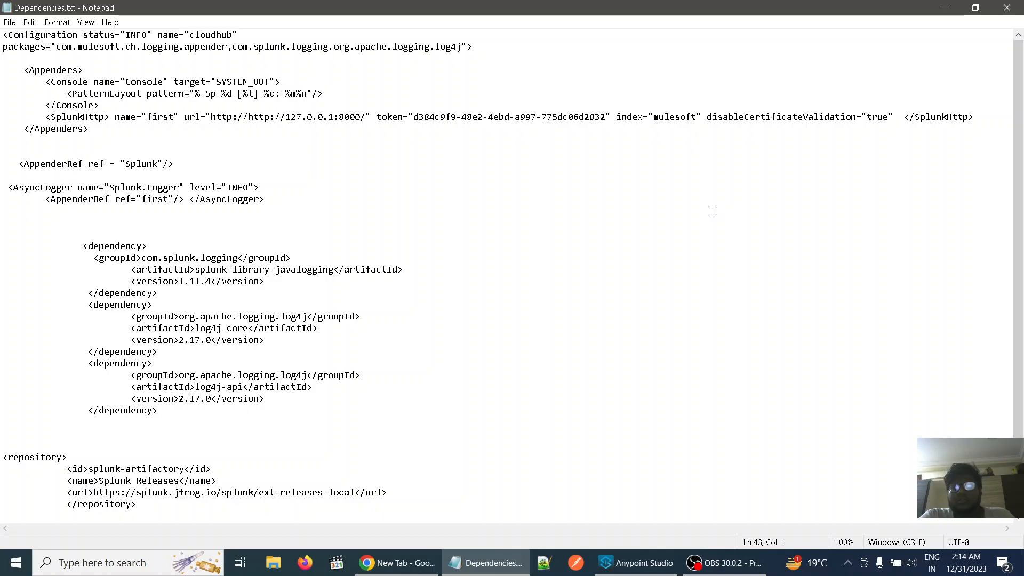
Switch to Anypoint Studio and create a new Mule project named Splunk_Demo
click(941, 12)
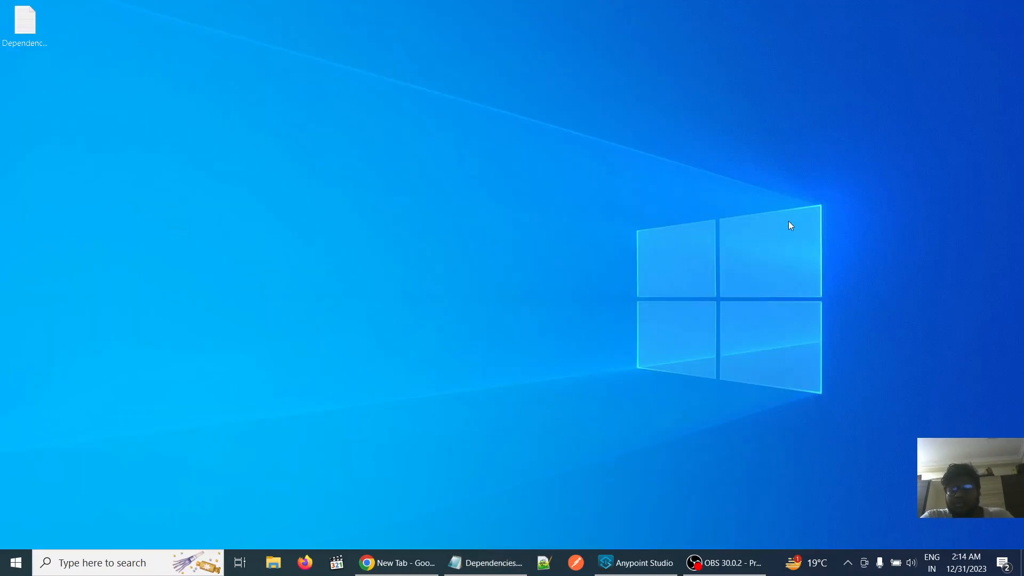
click(642, 566)
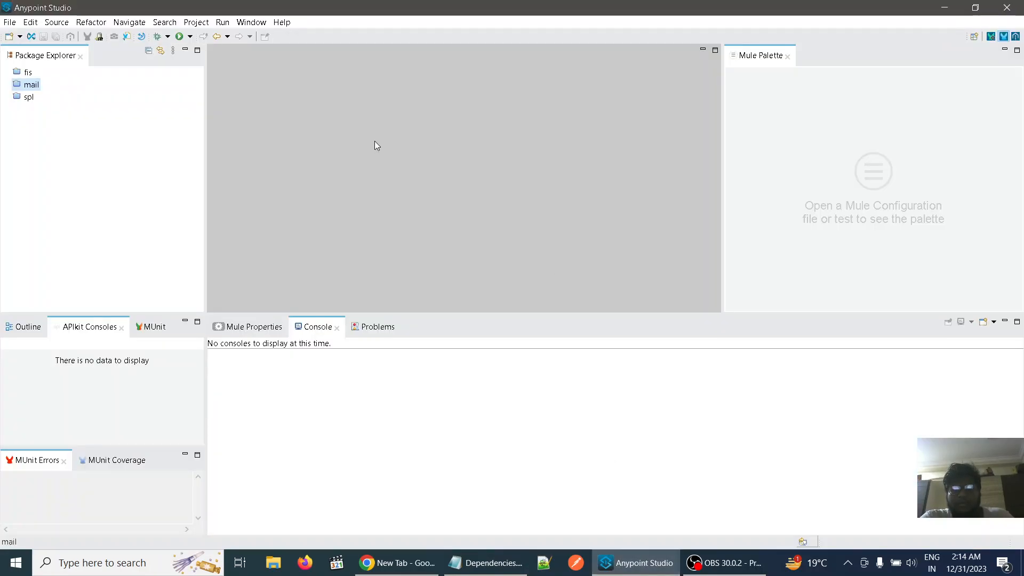
click(2, 24)
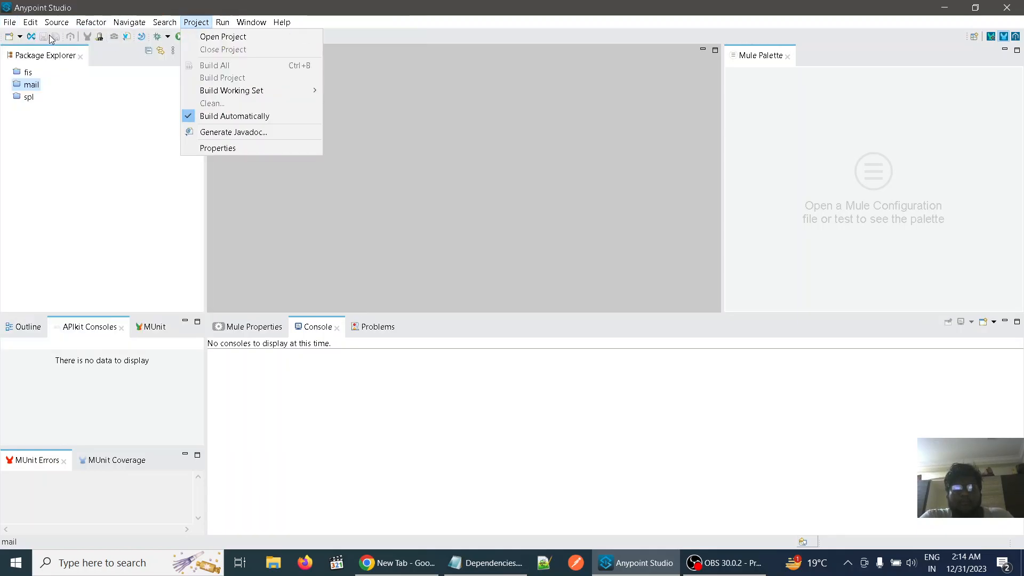
mouse_move(51, 38)
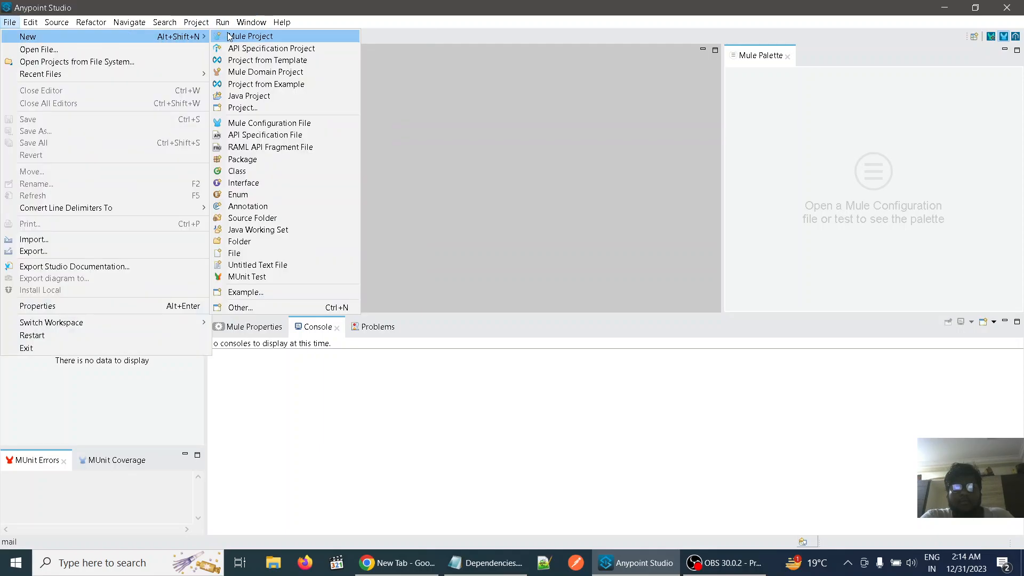
click(229, 36)
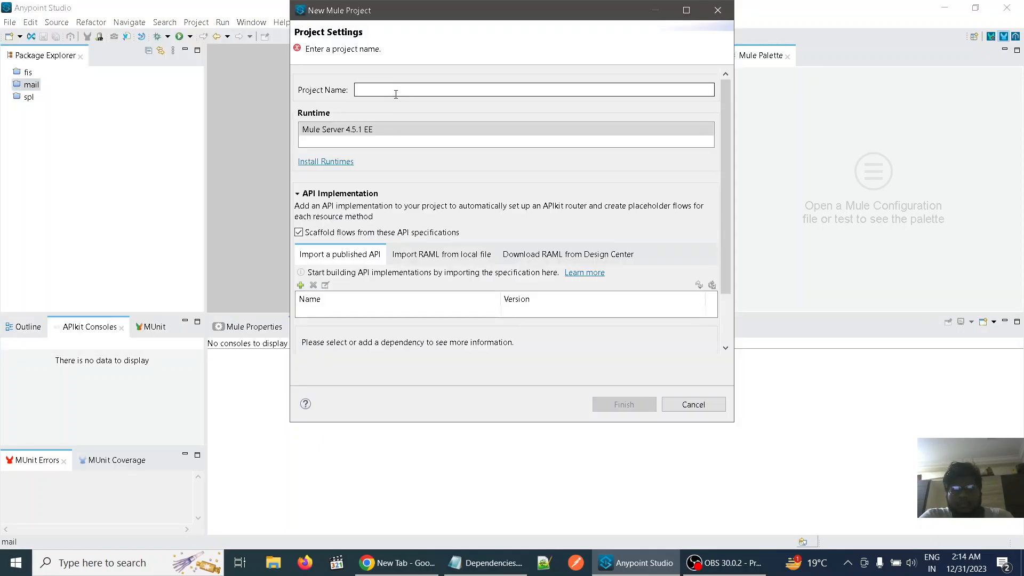
click(396, 94)
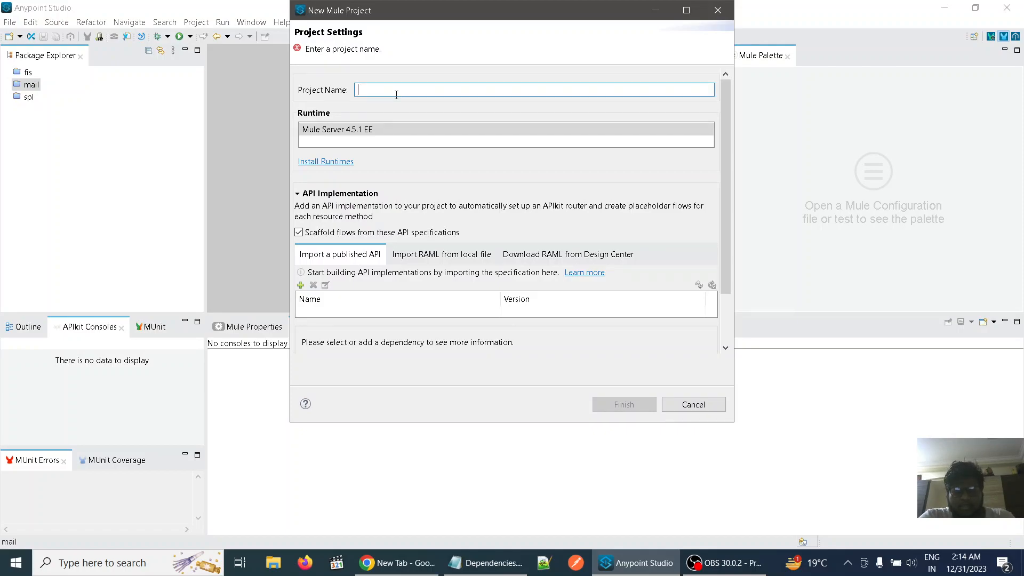
text(Splunk)
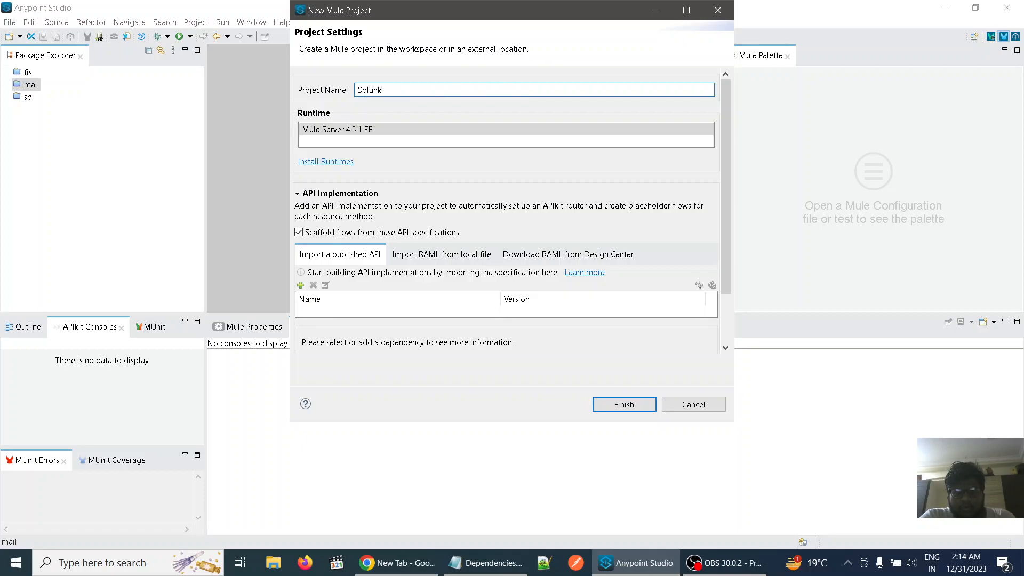
text(_Demo)
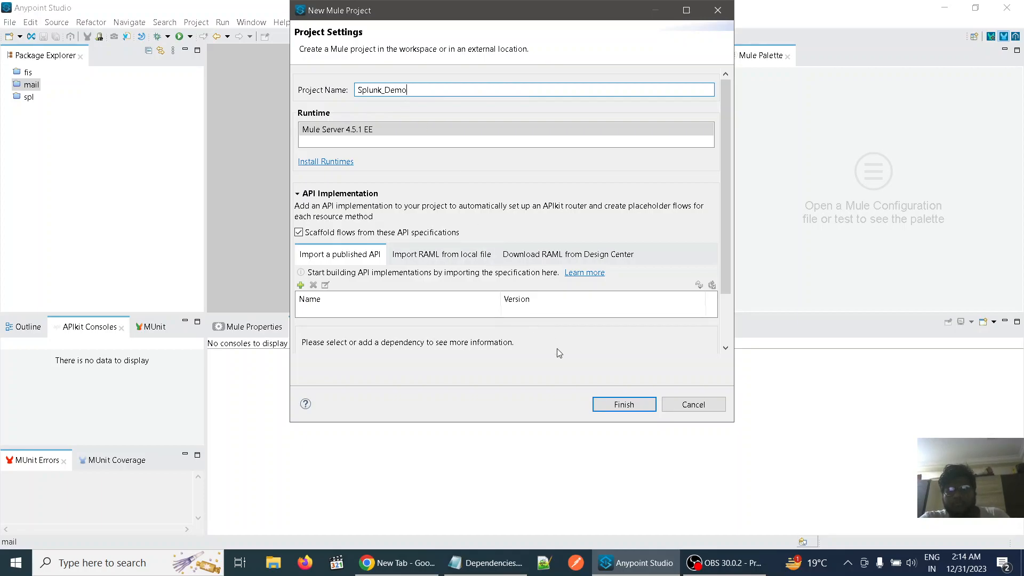
click(598, 403)
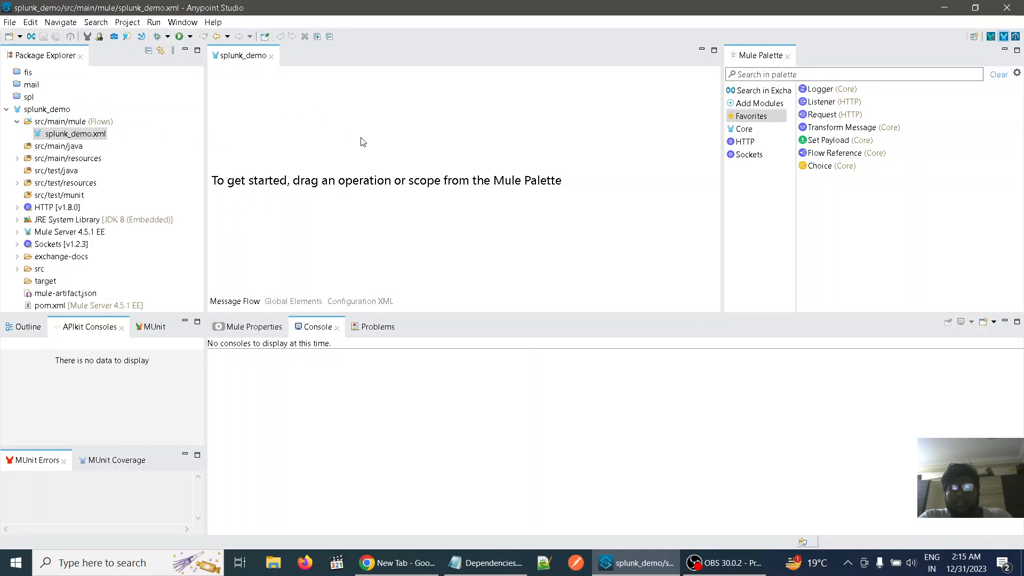
Build a flow from an HTTP Listener followed by a Transform Message and a Logger
click(835, 106)
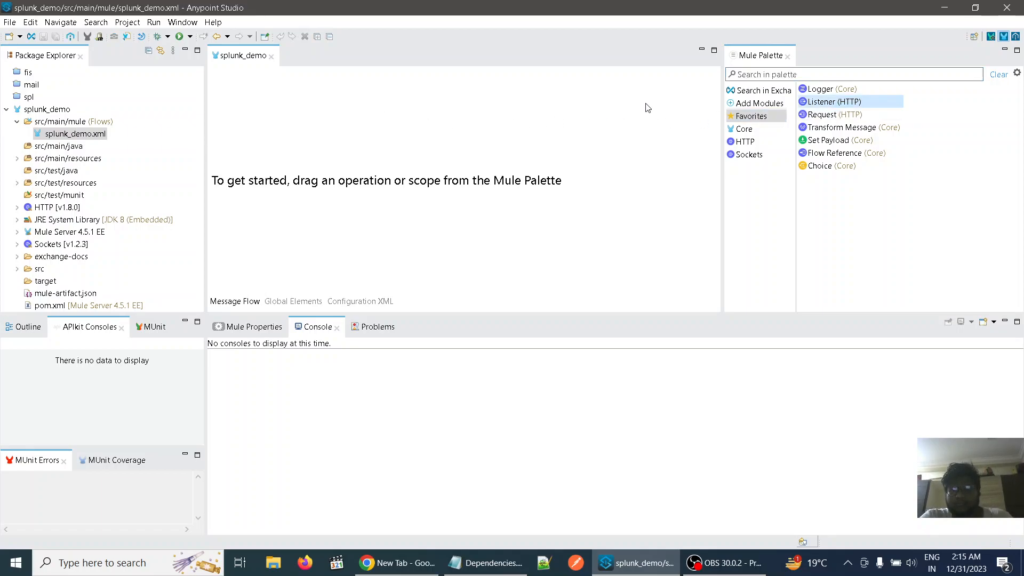
drag(799, 102, 501, 106)
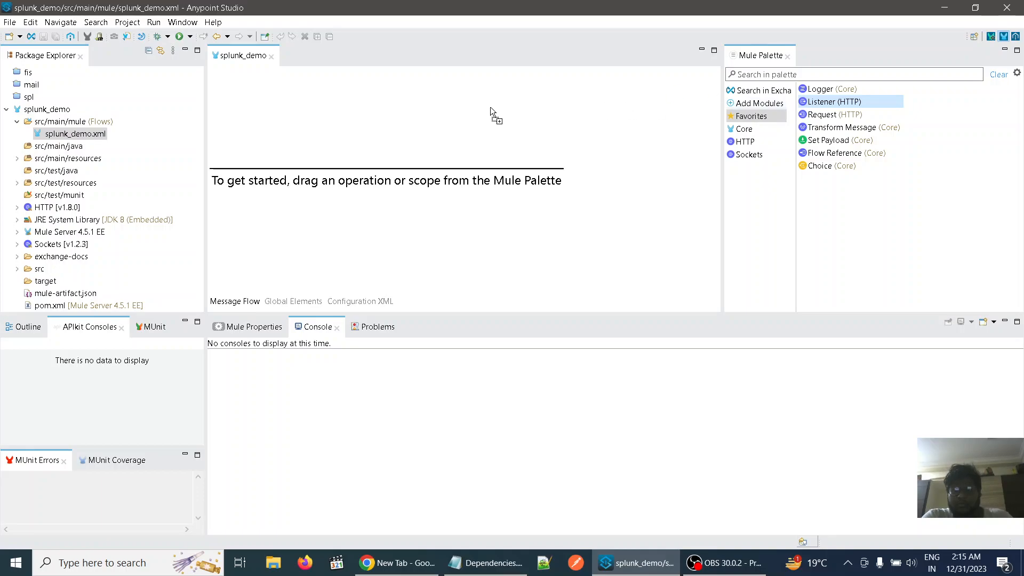
drag(334, 112, 333, 113)
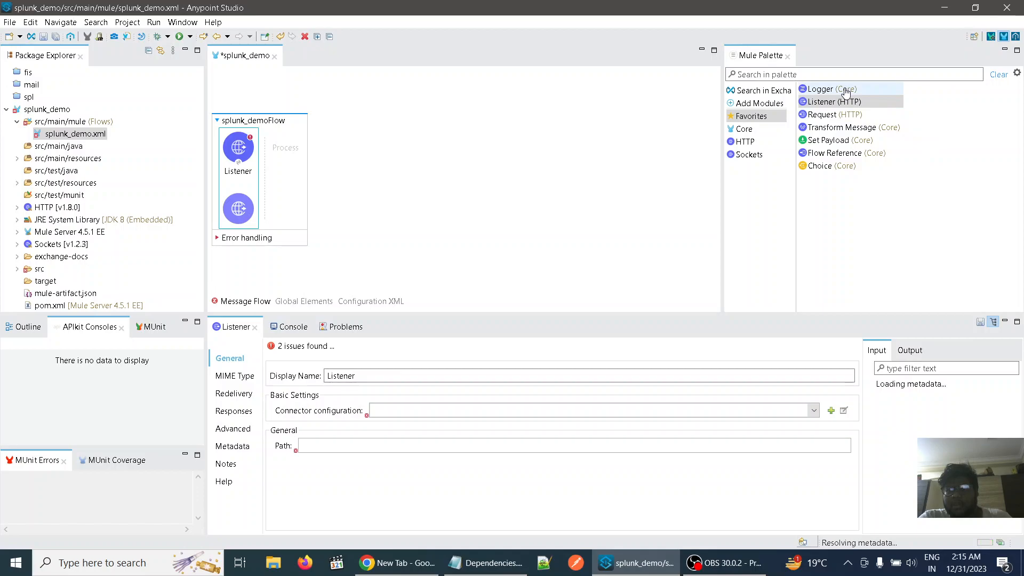
click(848, 127)
drag(745, 109, 281, 141)
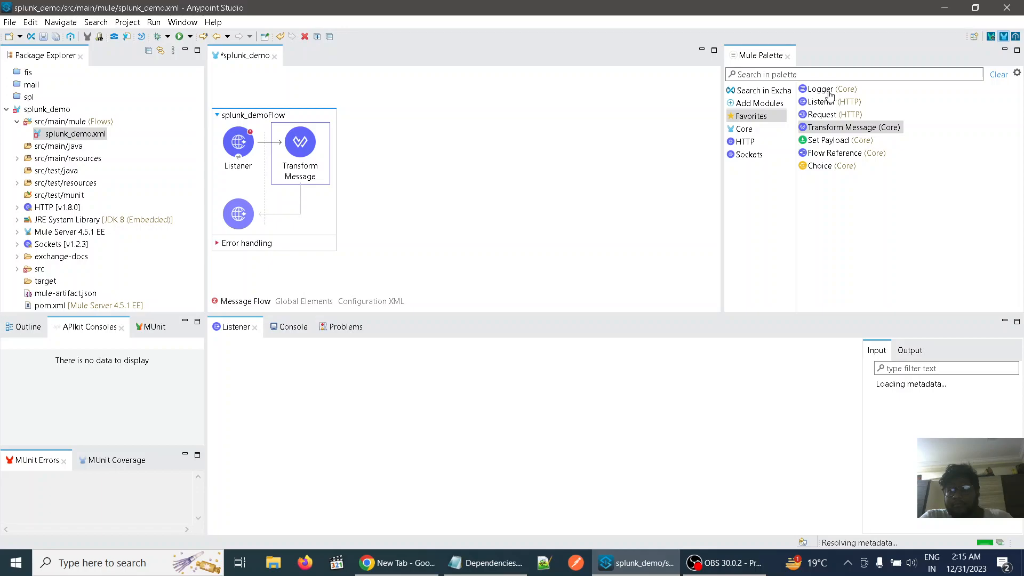
drag(833, 92, 332, 142)
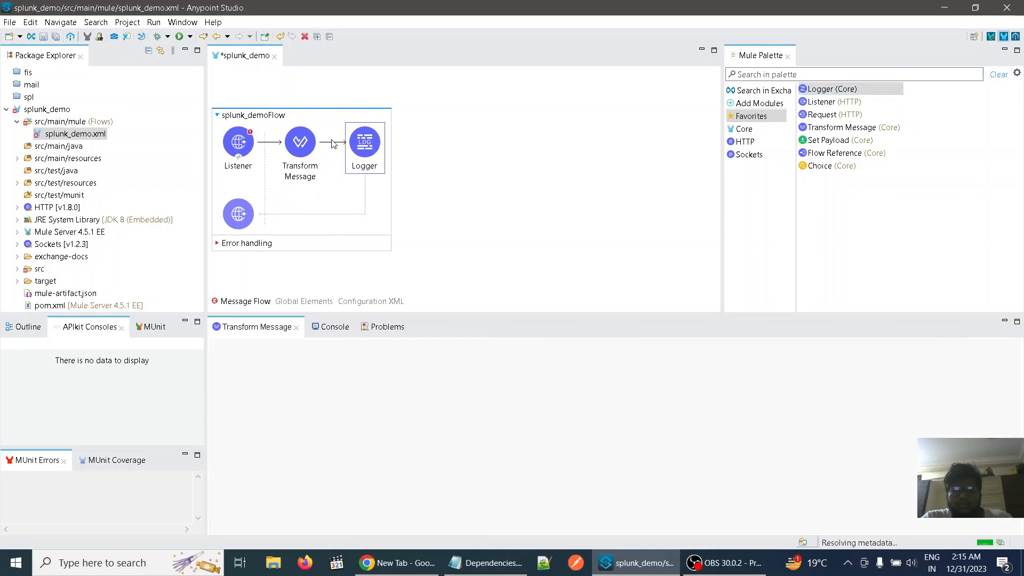
Create a connector configuration for the Listener with the default host and port 8081, testing its connection before accepting
click(244, 144)
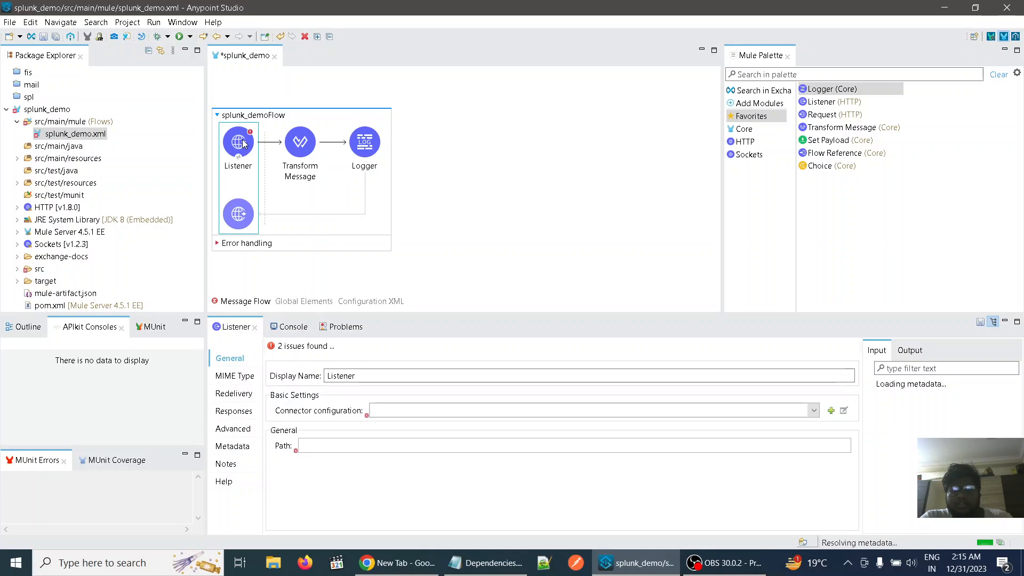
click(830, 411)
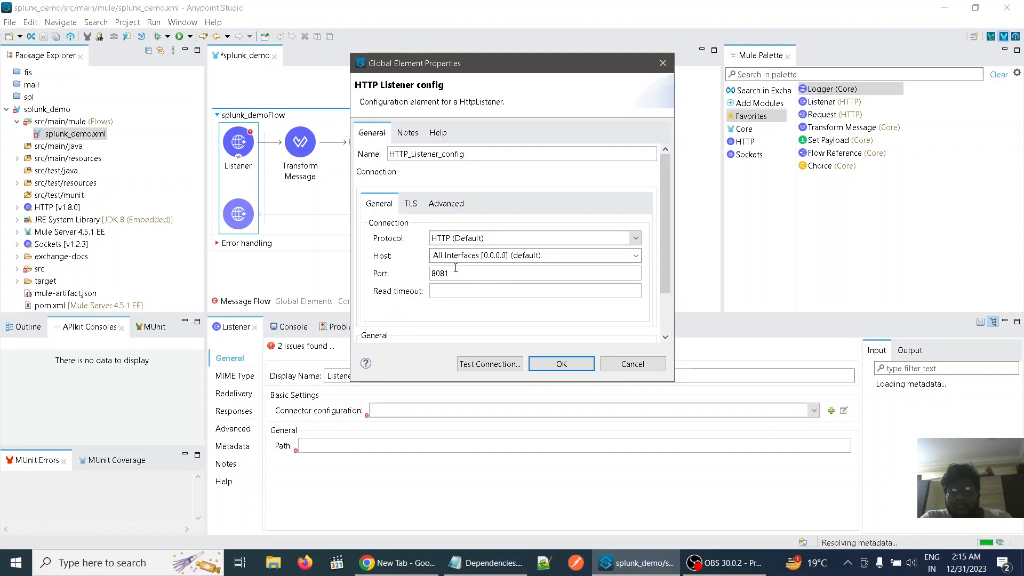
click(504, 367)
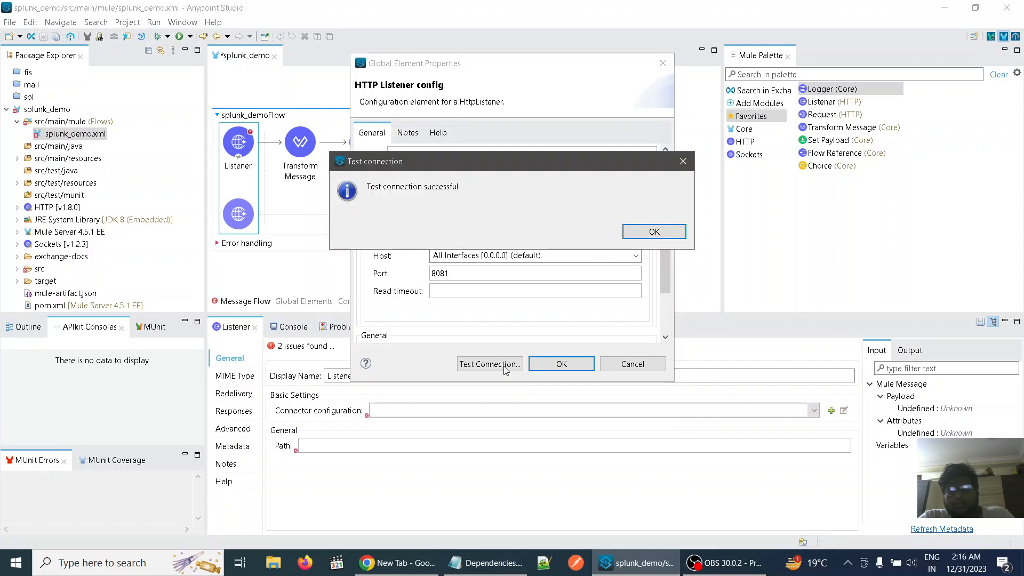
click(681, 232)
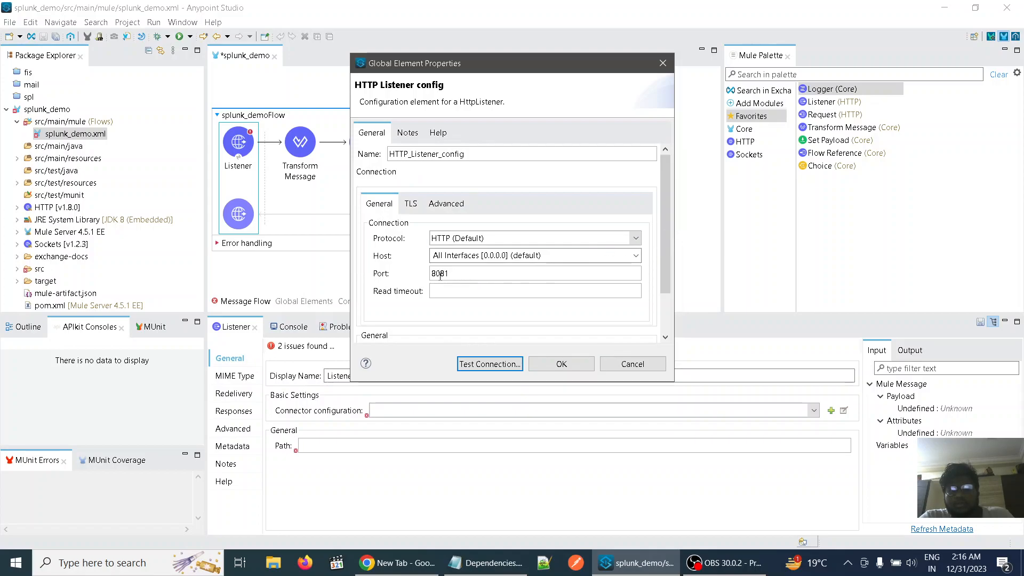
click(560, 363)
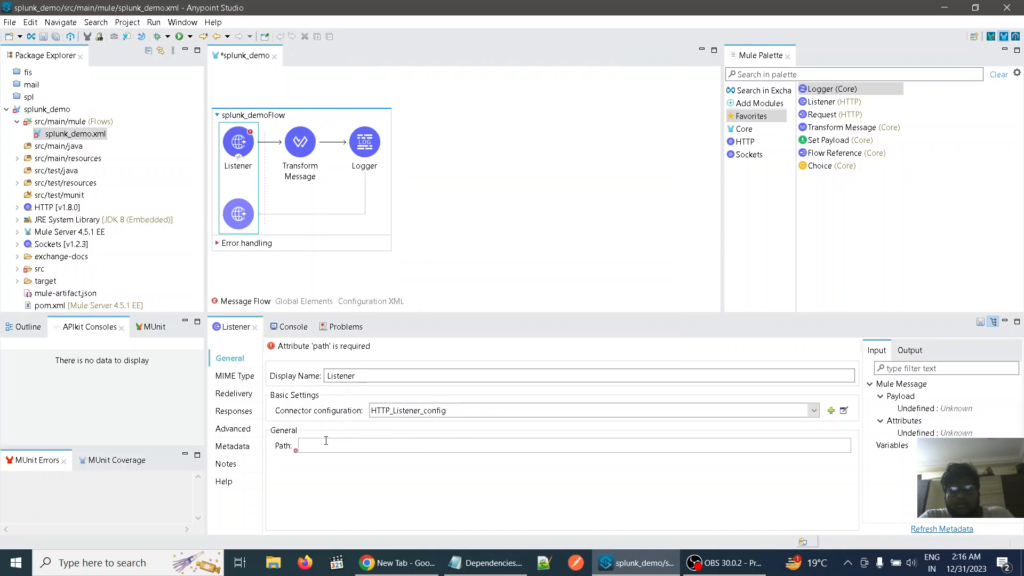
Set the HTTP Listener's path to /spl
click(302, 445)
text(/spl)
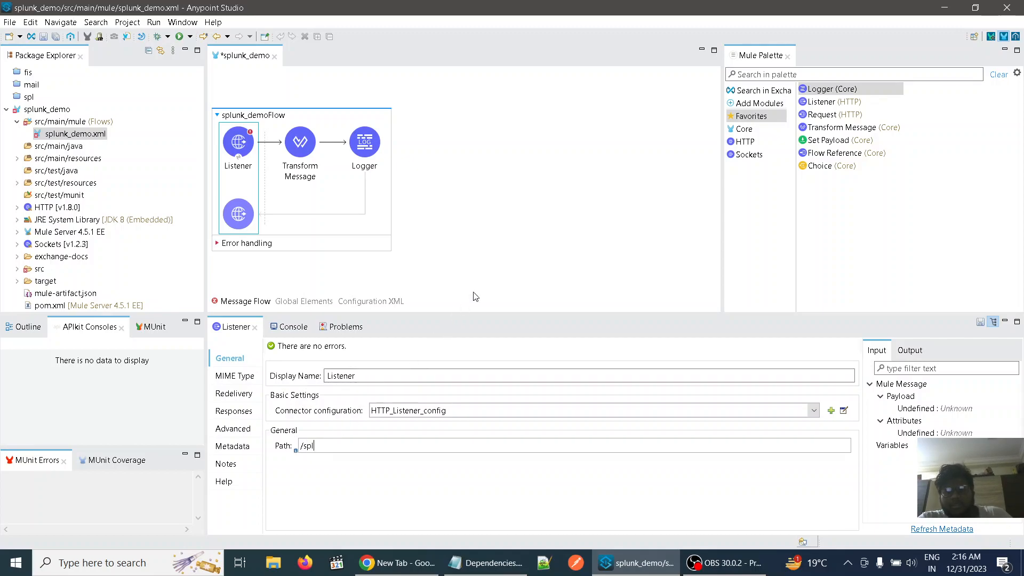
click(550, 214)
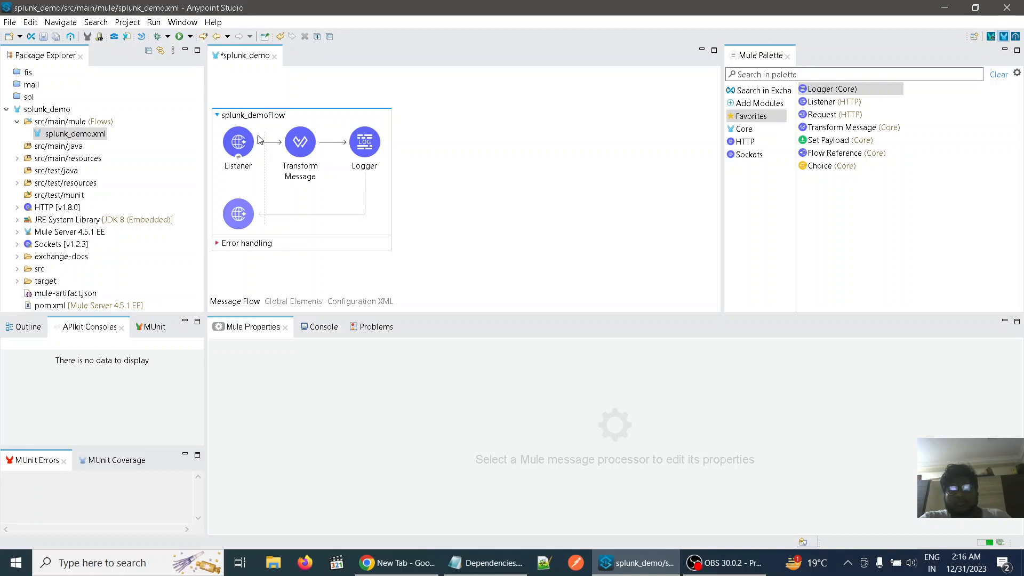
Change the Transform Message script's output format to json
click(308, 142)
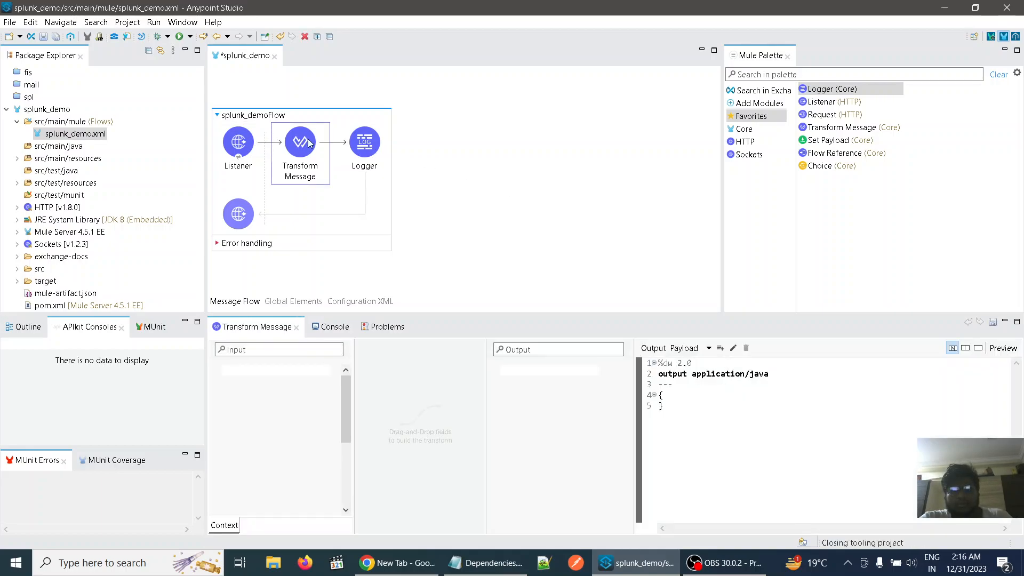
click(778, 380)
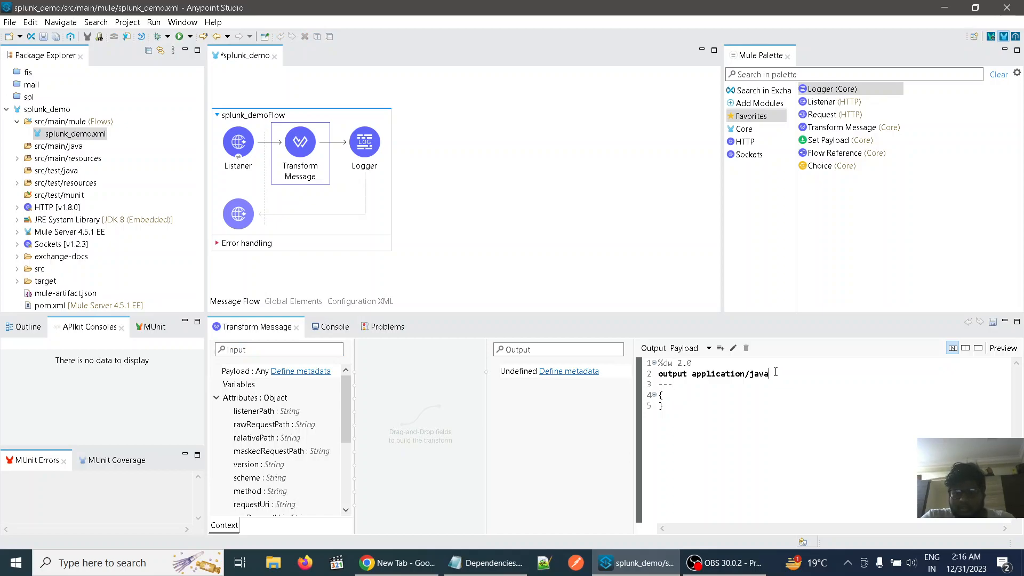
key(BackSpace)
key(BackSpace)
key(BackSpace)
key(BackSpace)
key(BackSpace)
key(BackSpace)
key(BackSpace)
key(BackSpace)
key(BackSpace)
key(BackSpace)
key(BackSpace)
key(BackSpace)
key(BackSpace)
key(BackSpace)
key(BackSpace)
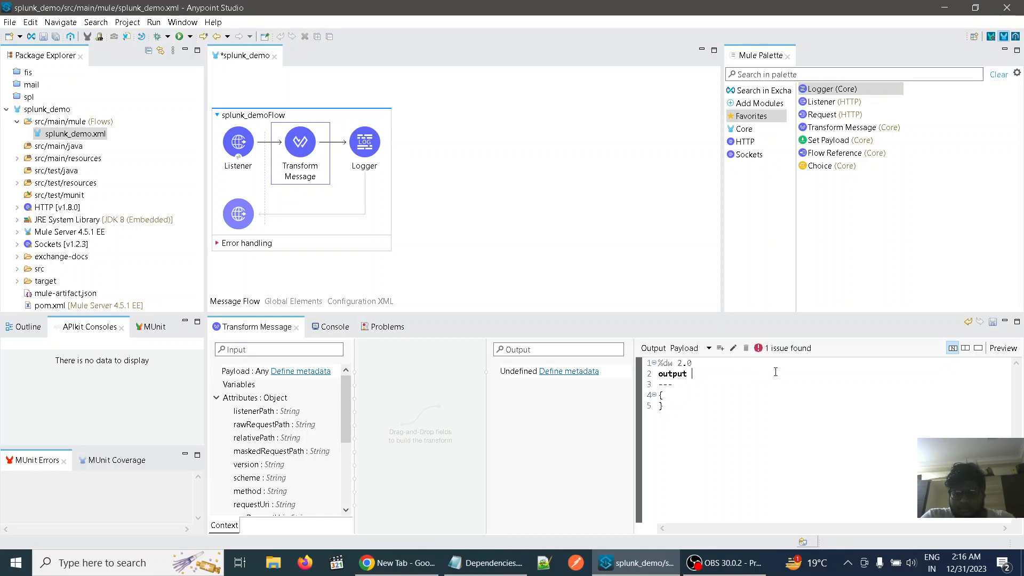
text(json)
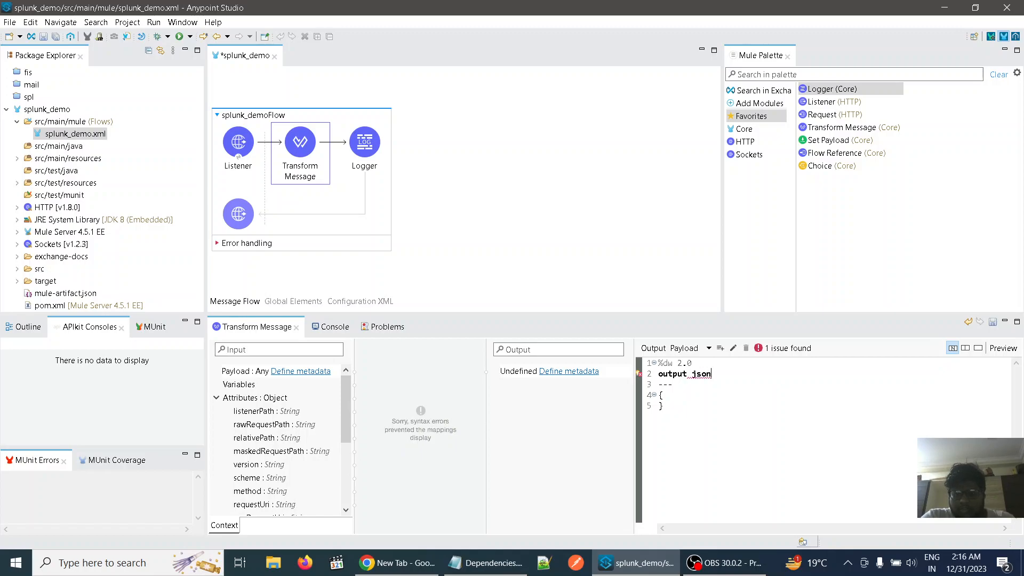
Add a "Message" field with the value "Successfully sent logs from Anypoint studio to Splunk..." to the Transform Message body and save the flow
key(Return)
text("Me)
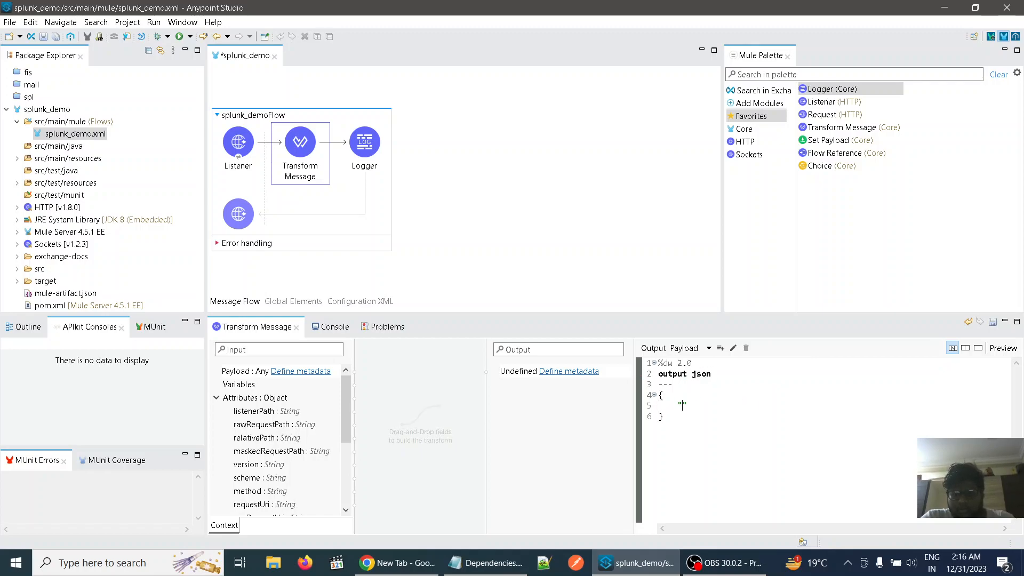
text(ssage)
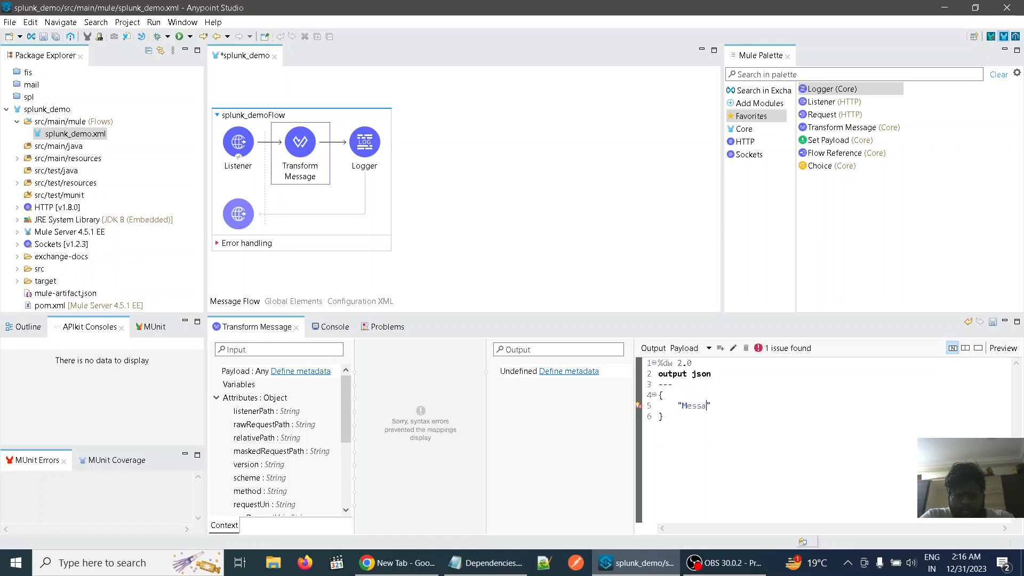
text(" : "Successfully )
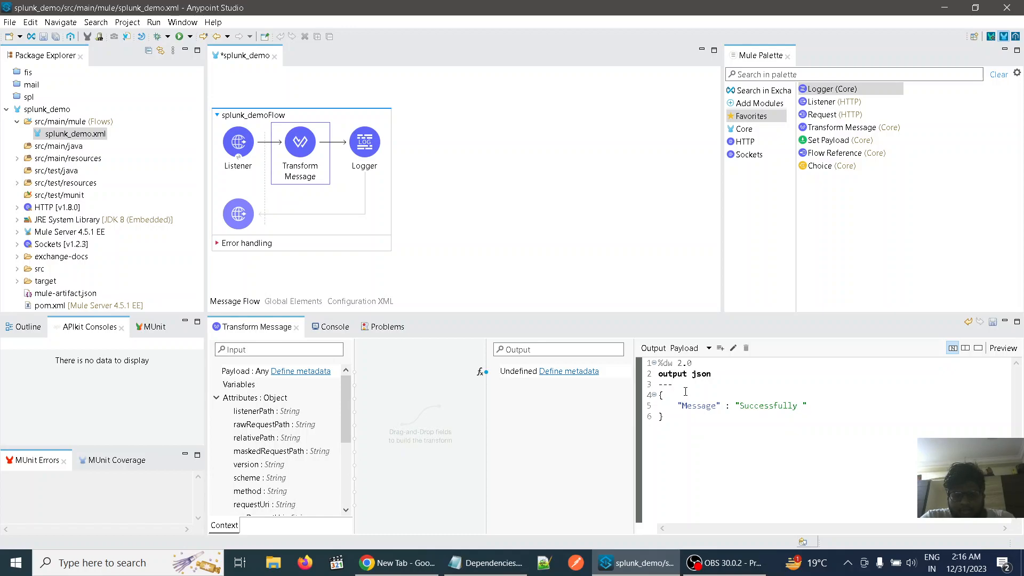
text(sent logs from Anypoint studio)
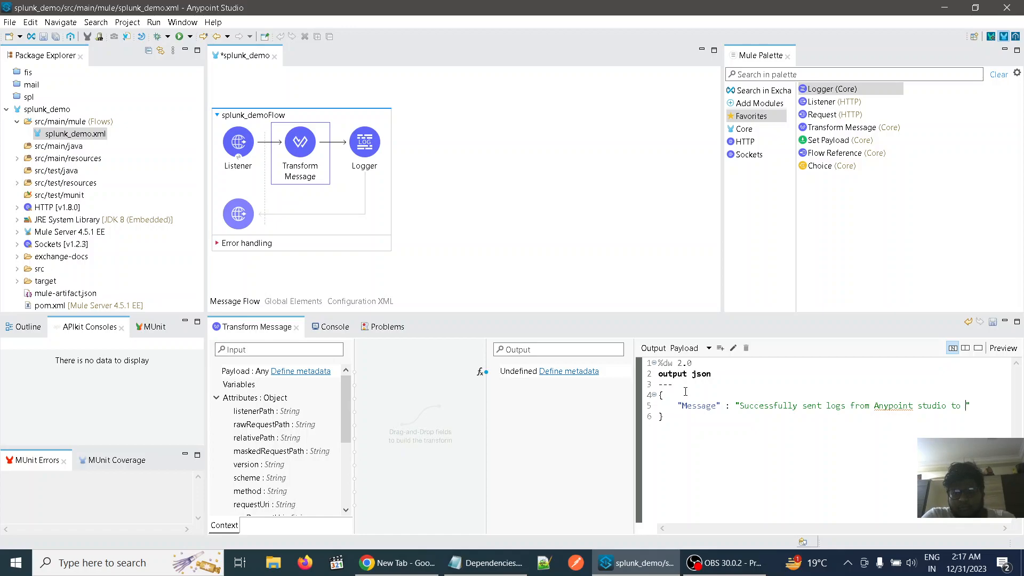
text(to Splunk)
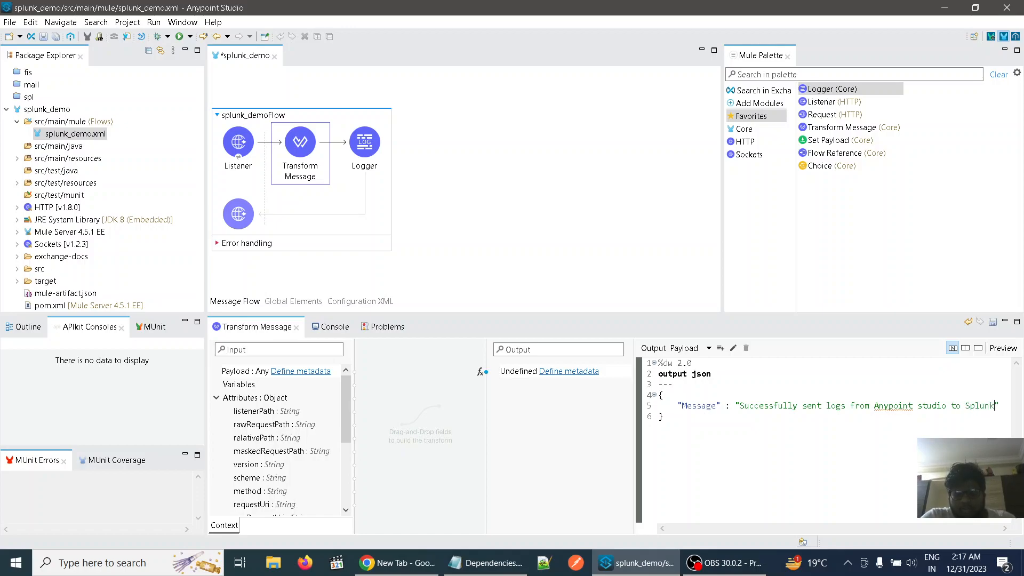
text(...)
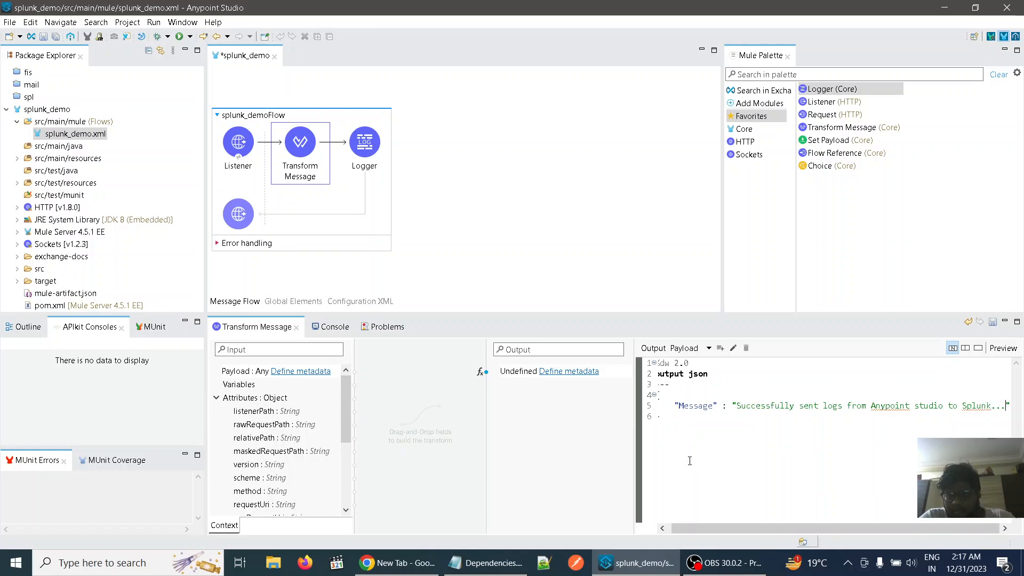
scroll(686, 463, left, 1)
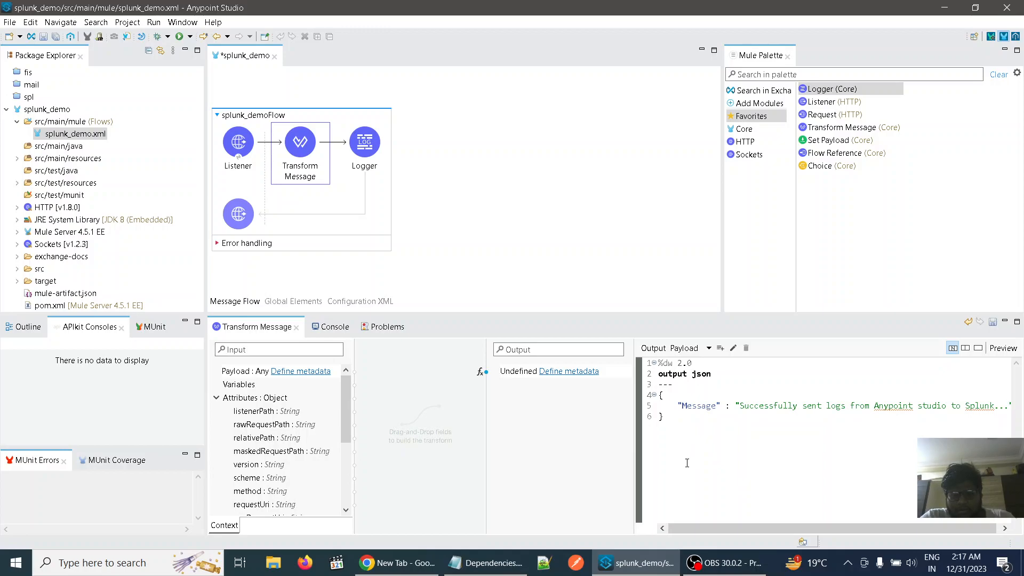
key(ctrl+s)
click(574, 255)
Set the Logger's message to the expression payload
click(375, 147)
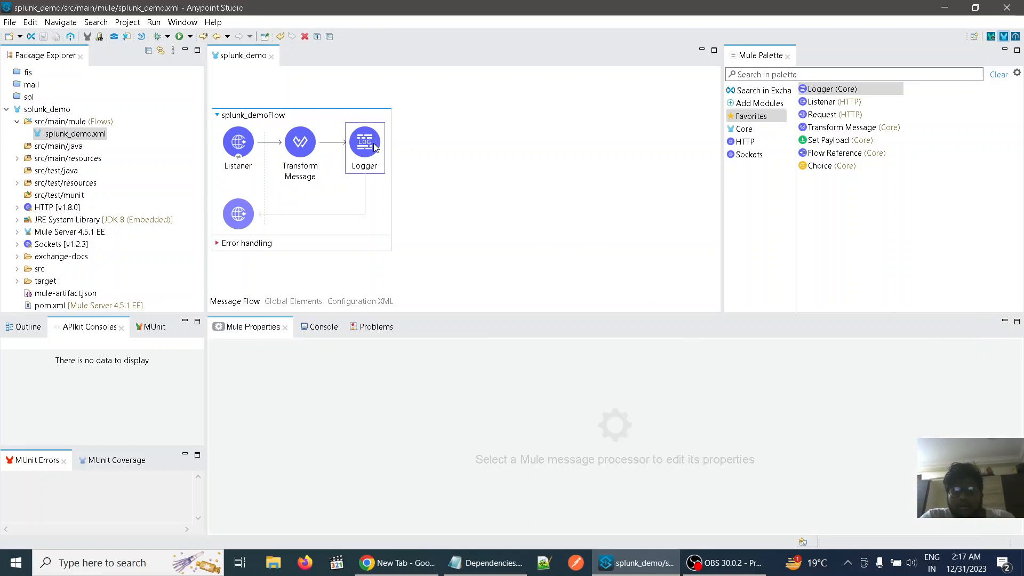
click(326, 409)
text(payload)
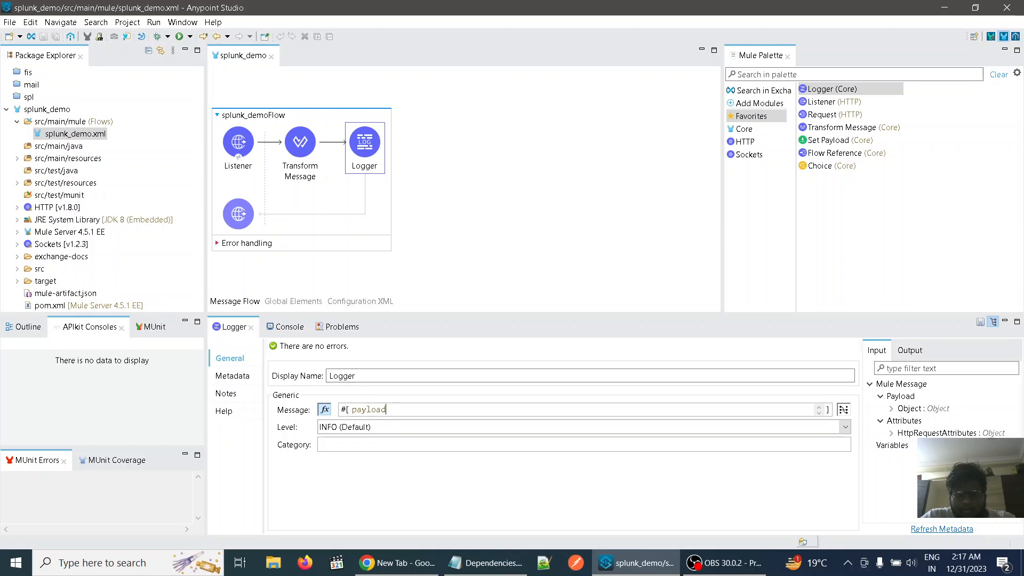
click(471, 221)
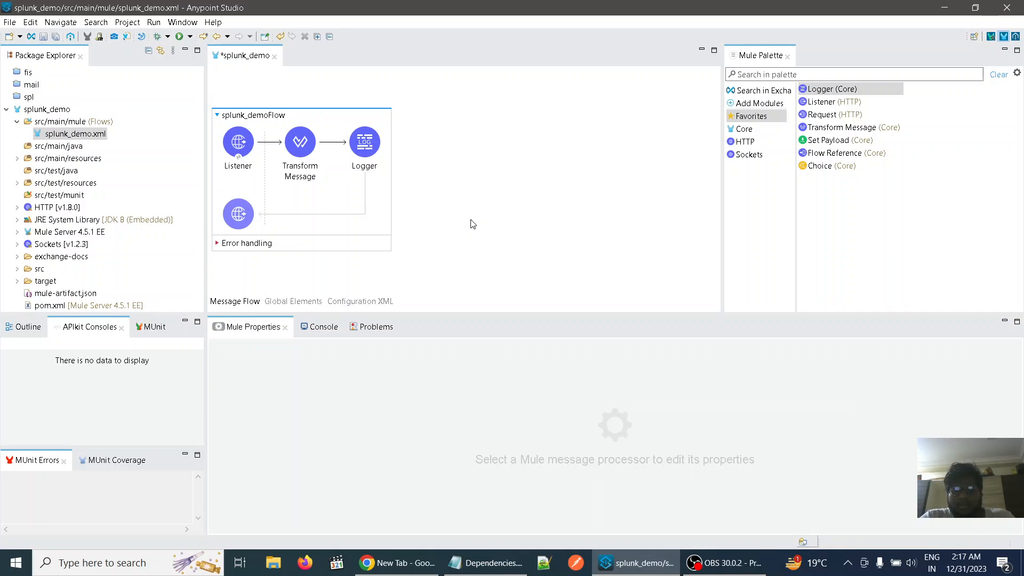
Run the splunk_demo project from the flow canvas, saving splunk_demo before the launch
right_click(471, 222)
click(477, 229)
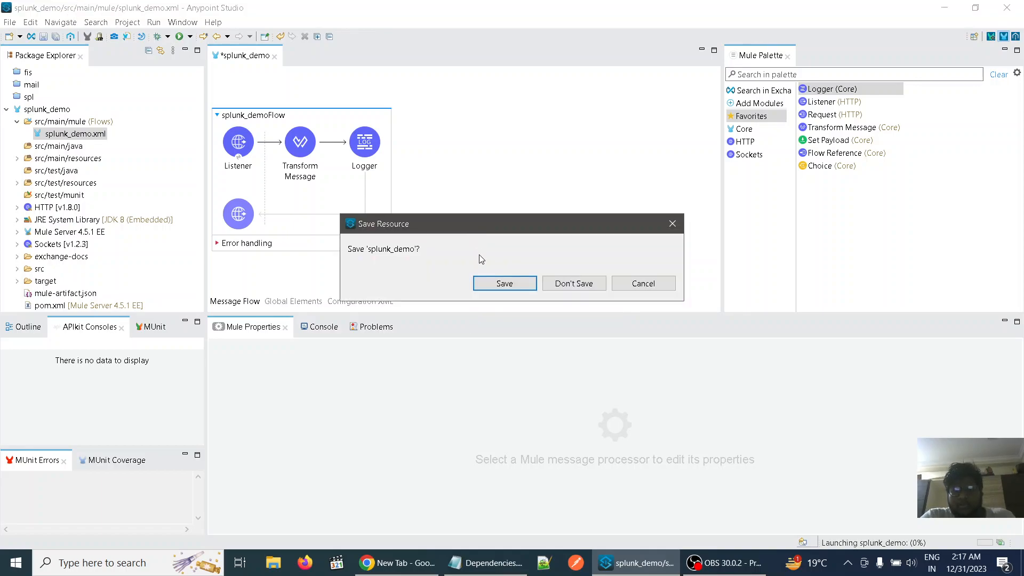
click(487, 286)
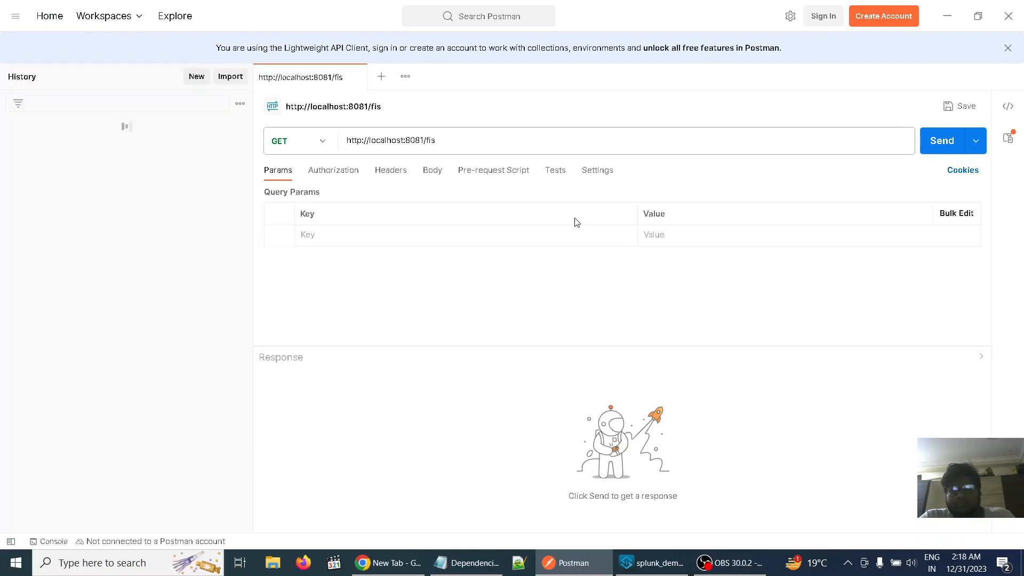
Create a new GET request in Postman and begin its URL with localhost:
click(382, 78)
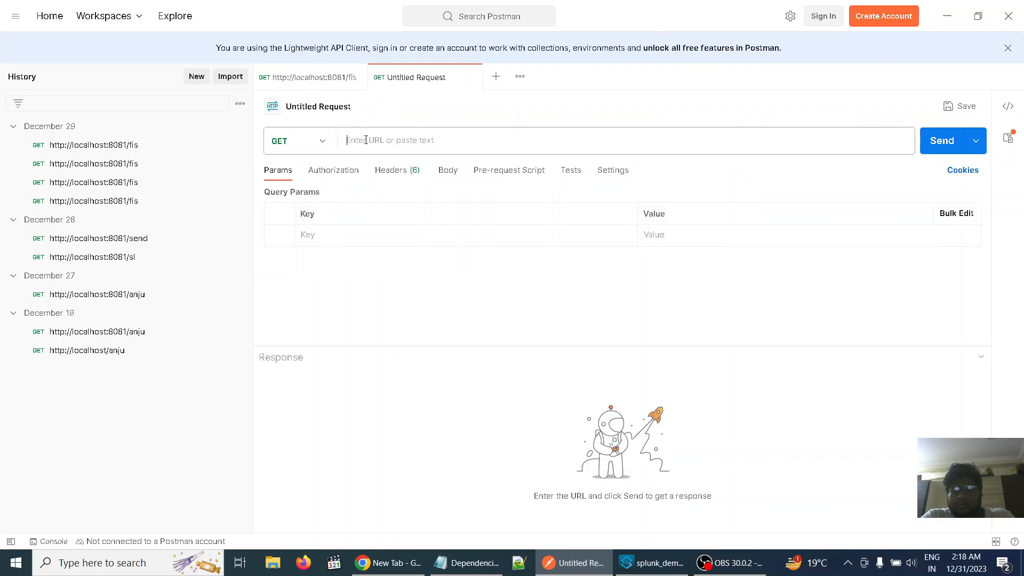
text(local)
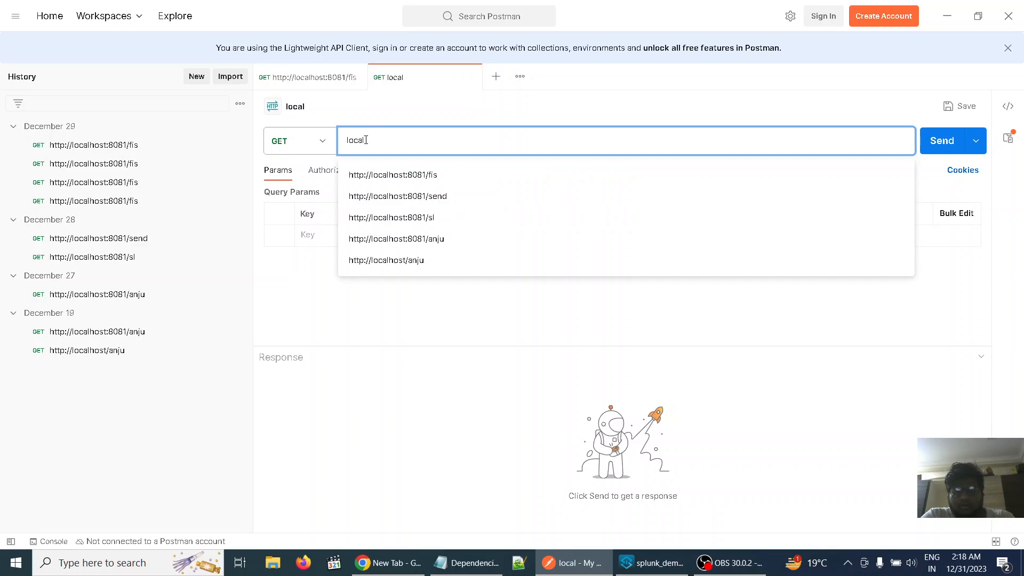
text(host:)
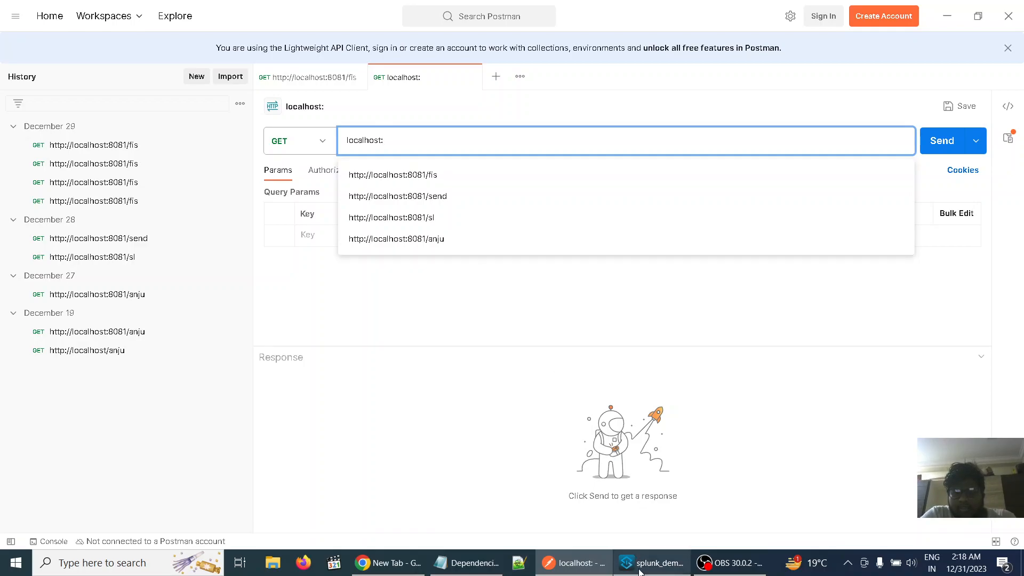
Look up the HTTP Listener's port in Anypoint Studio, and append 8081/ to the request URL in Postman
click(639, 568)
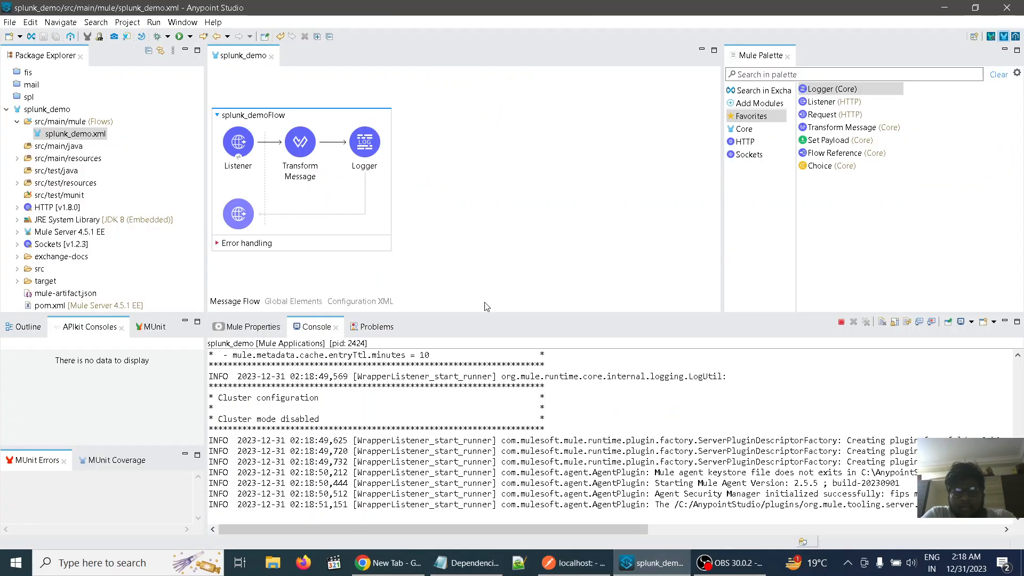
click(240, 149)
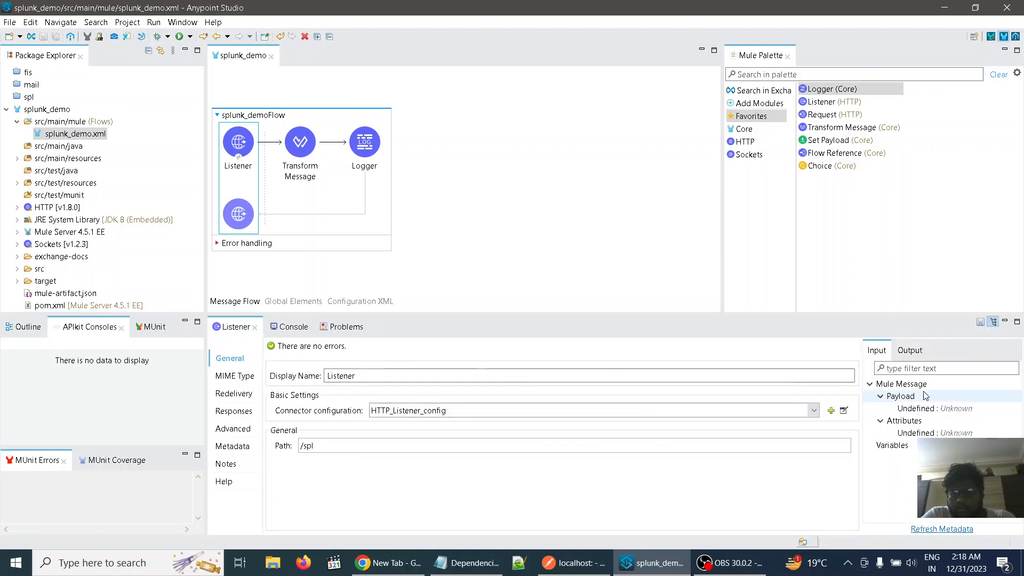
click(843, 410)
double_click(495, 273)
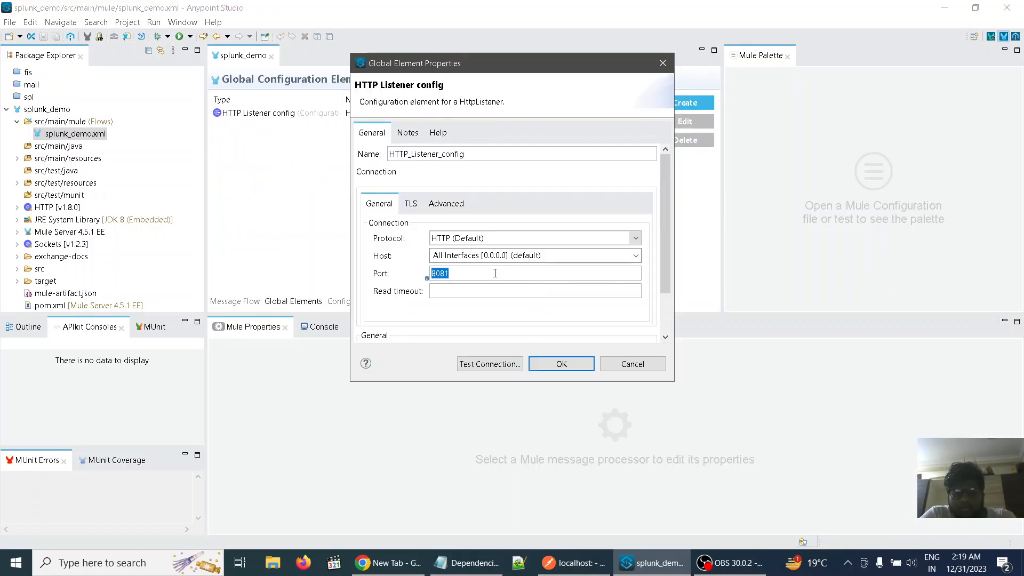
click(567, 364)
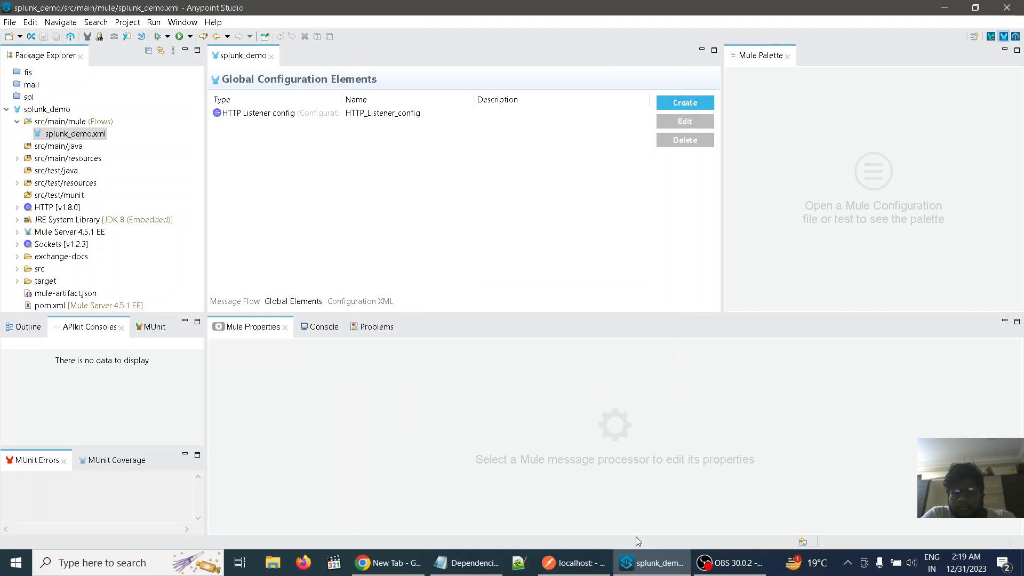
click(570, 563)
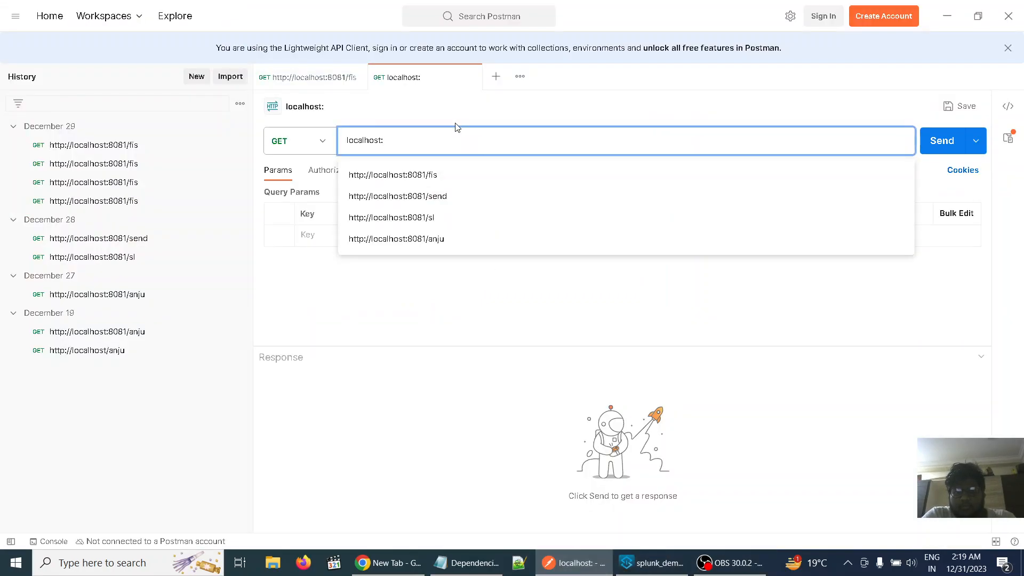
text(8081/)
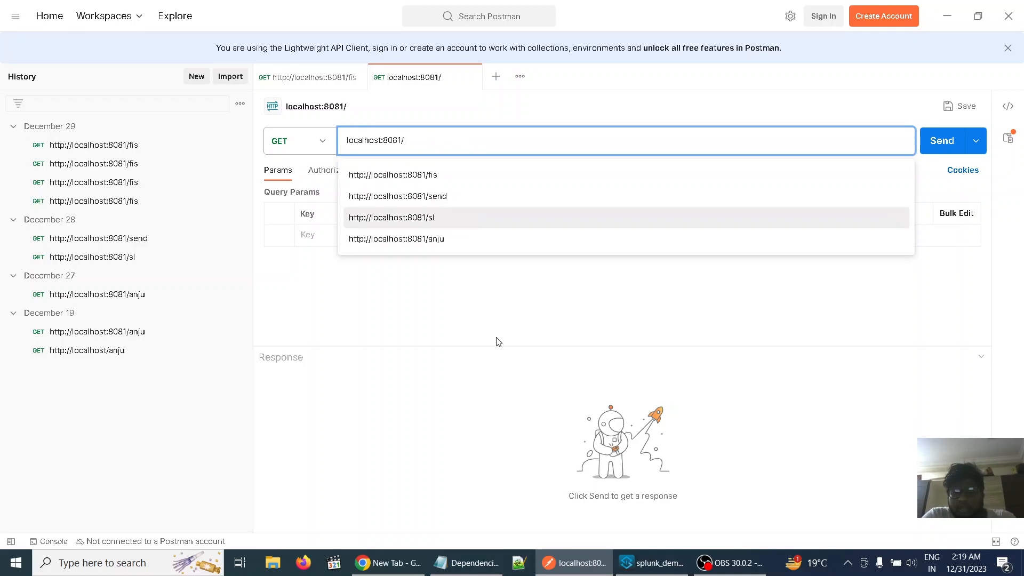
Look up the Listener's path in Anypoint Studio, and complete the Postman request URL as localhost:8081/spl
click(647, 564)
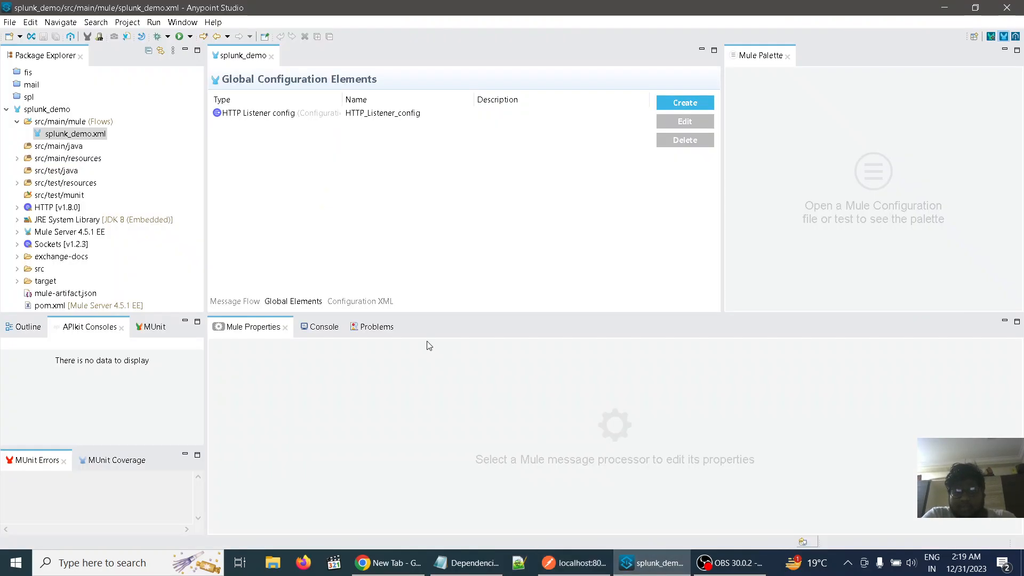
click(242, 301)
click(238, 150)
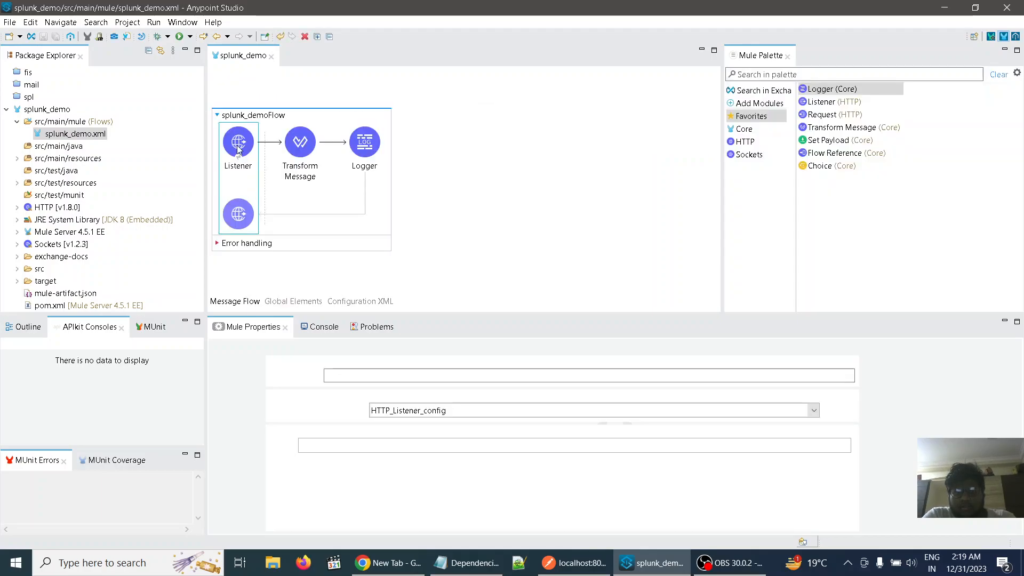
click(331, 444)
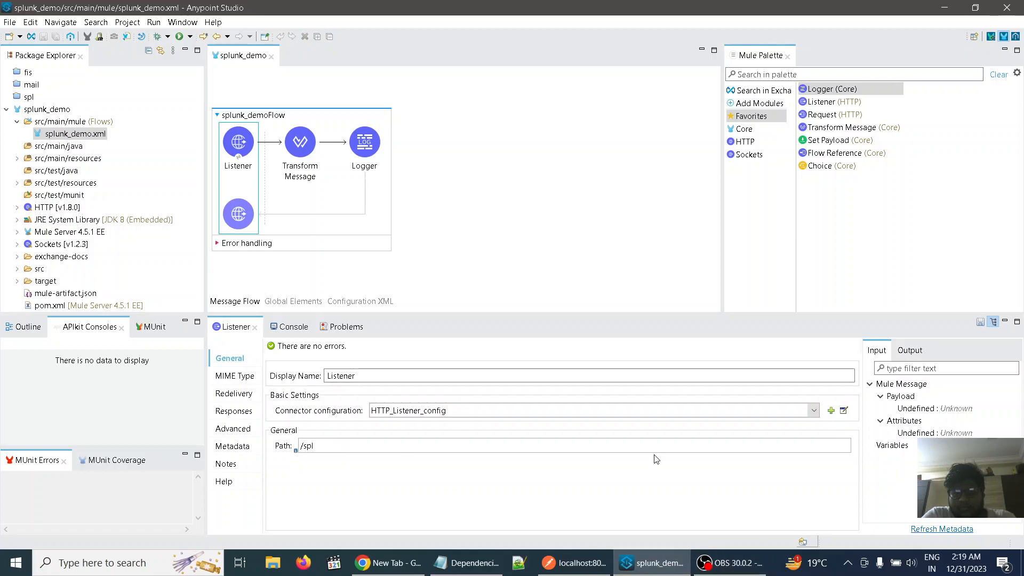
click(573, 230)
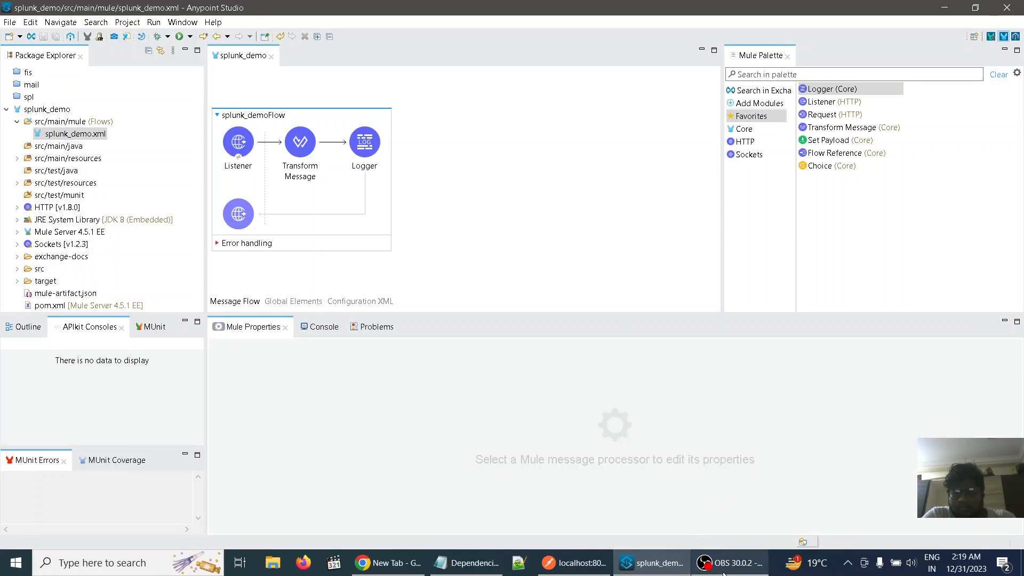
click(569, 564)
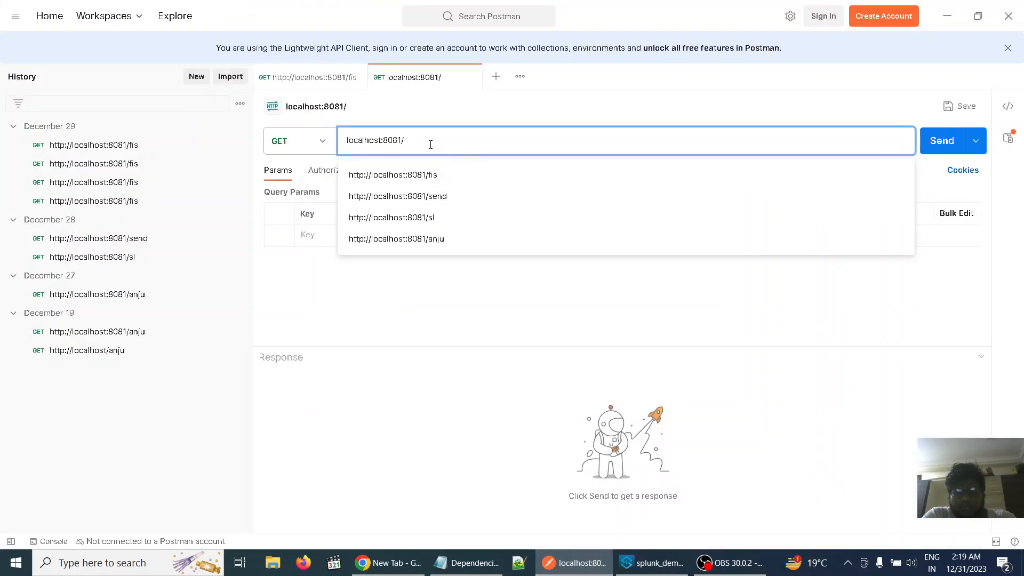
text(spl)
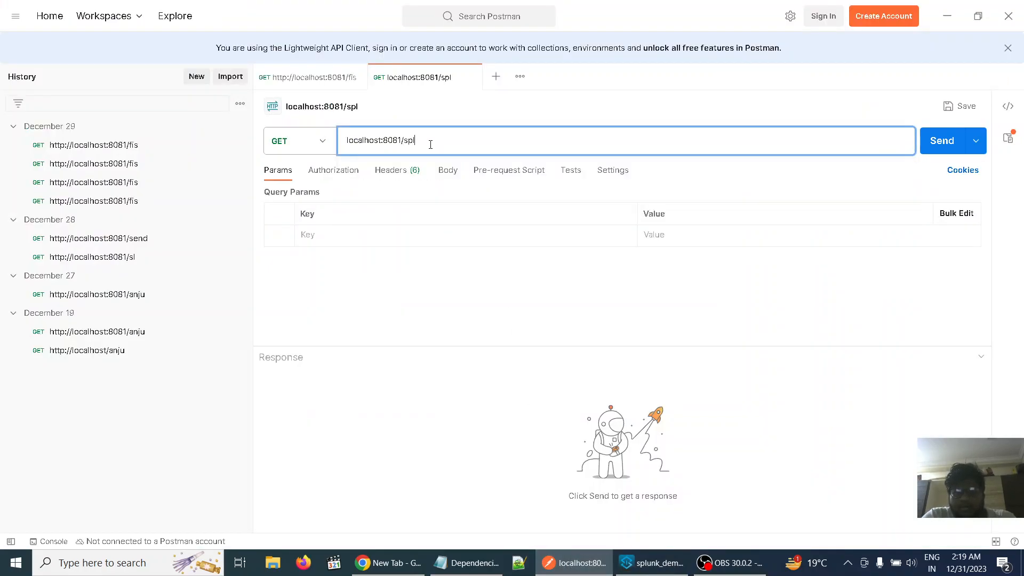
Switch to Anypoint Studio and examine the deployment status of splunk_demo in the console output
click(952, 30)
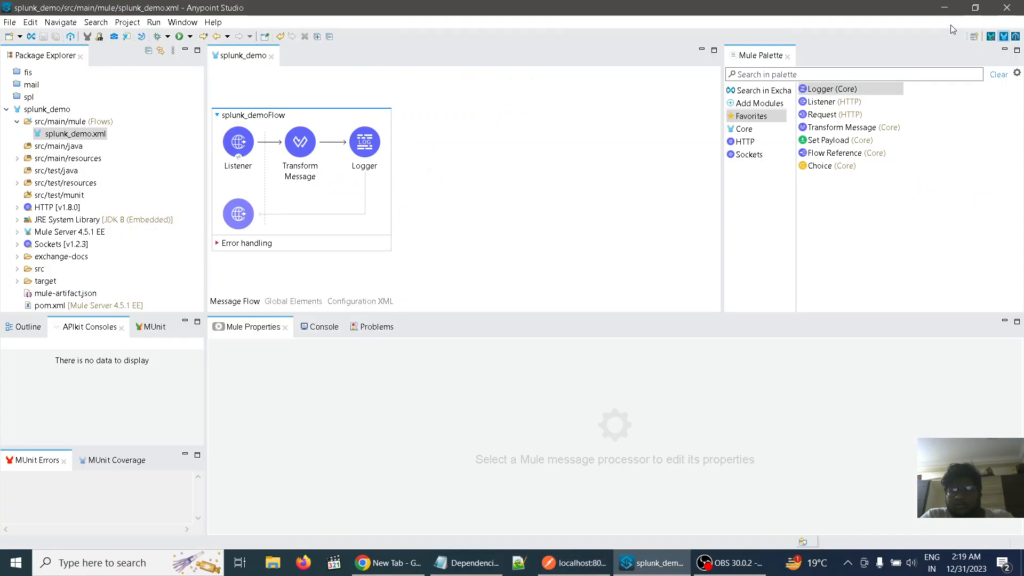
click(333, 326)
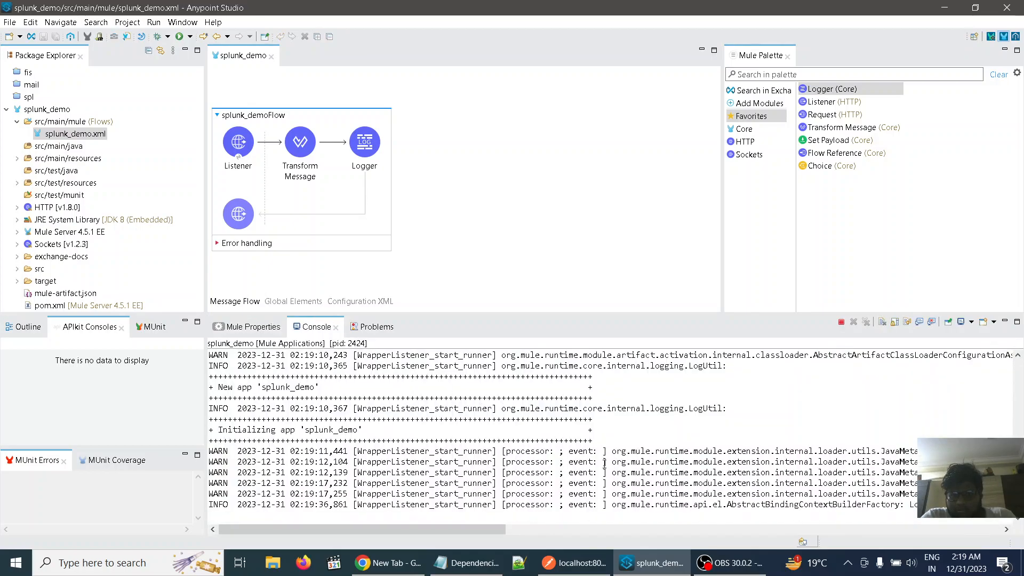
scroll(604, 464, up, 4)
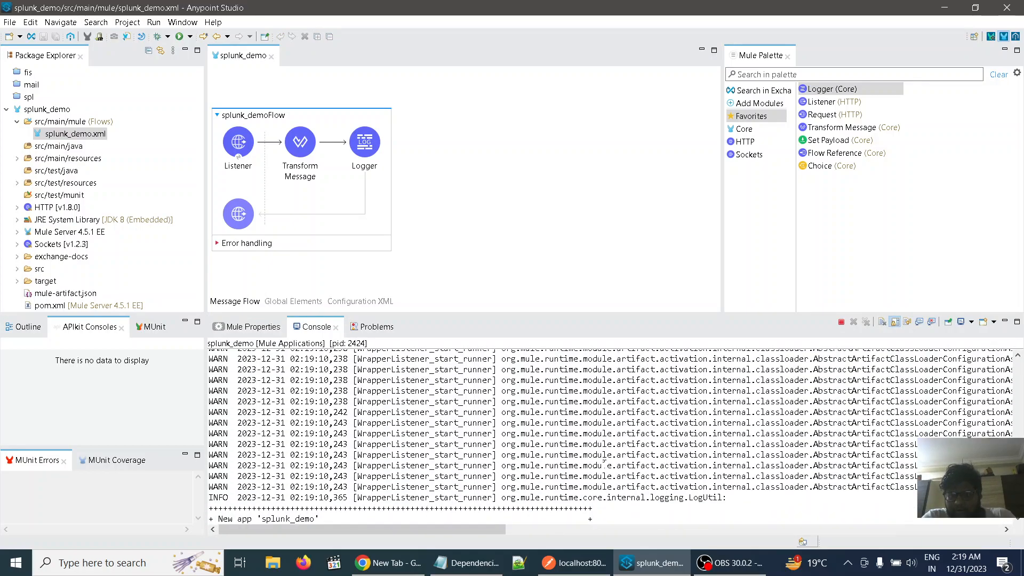
scroll(604, 464, down, 4)
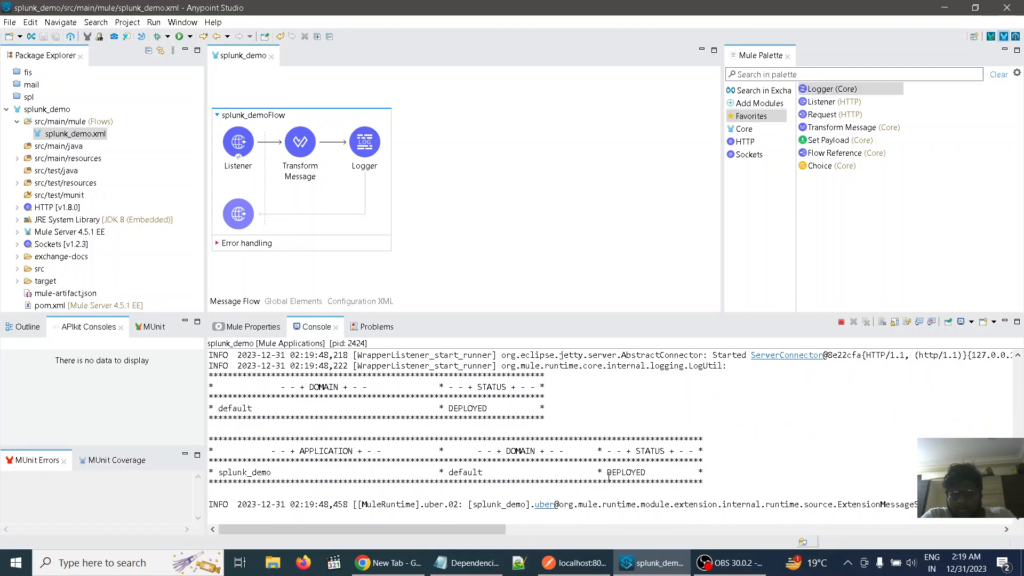
drag(607, 473, 653, 473)
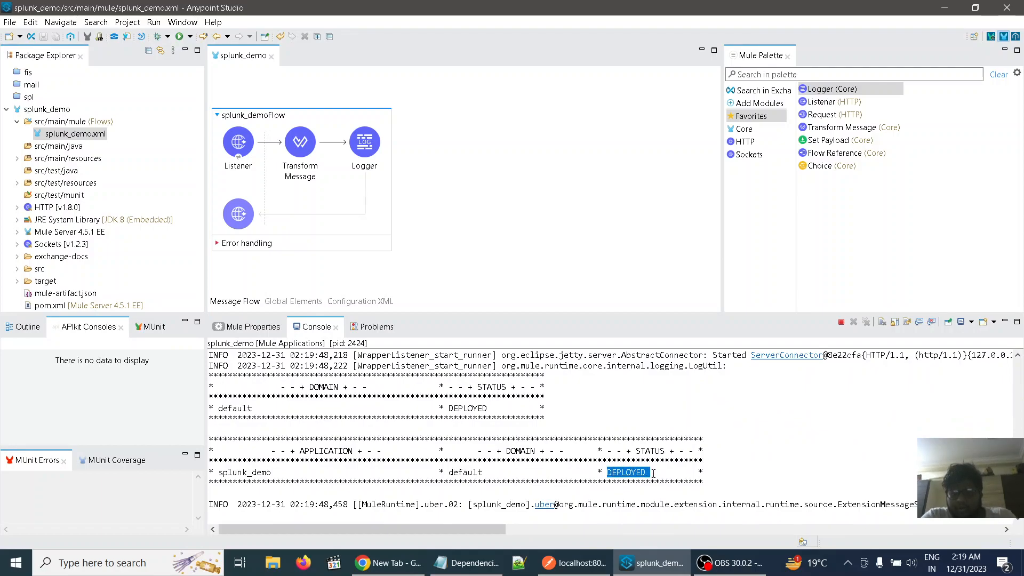
click(759, 464)
drag(757, 464, 663, 500)
click(779, 465)
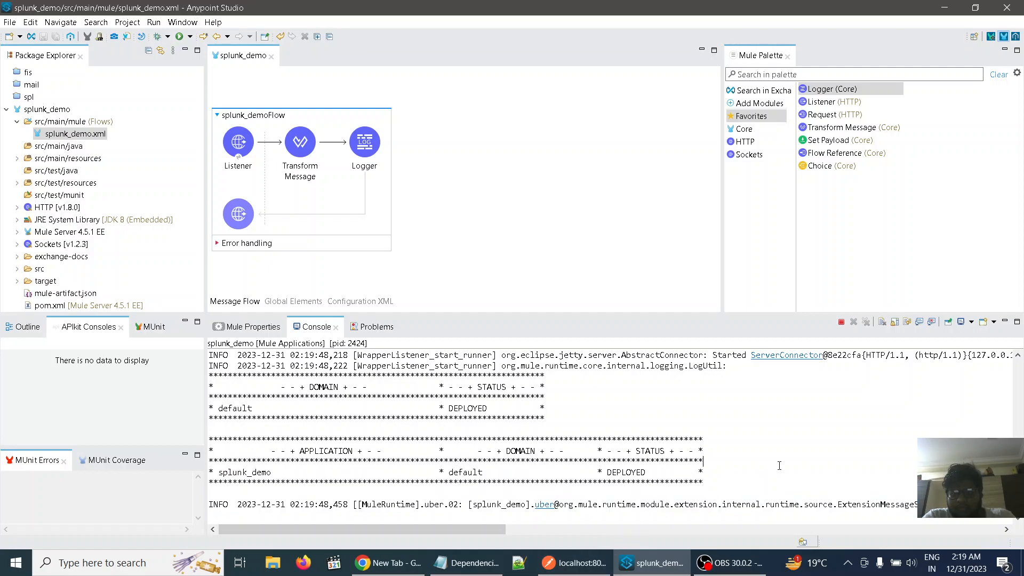
Send the GET request to localhost:8081/spl in Postman, and examine the logged message in the Anypoint Studio console
click(571, 565)
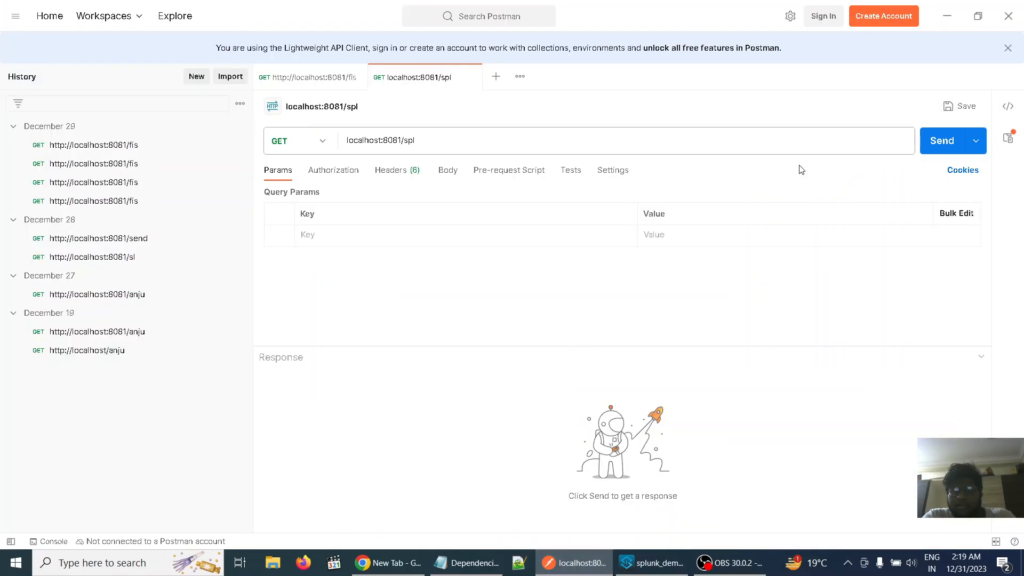
click(942, 141)
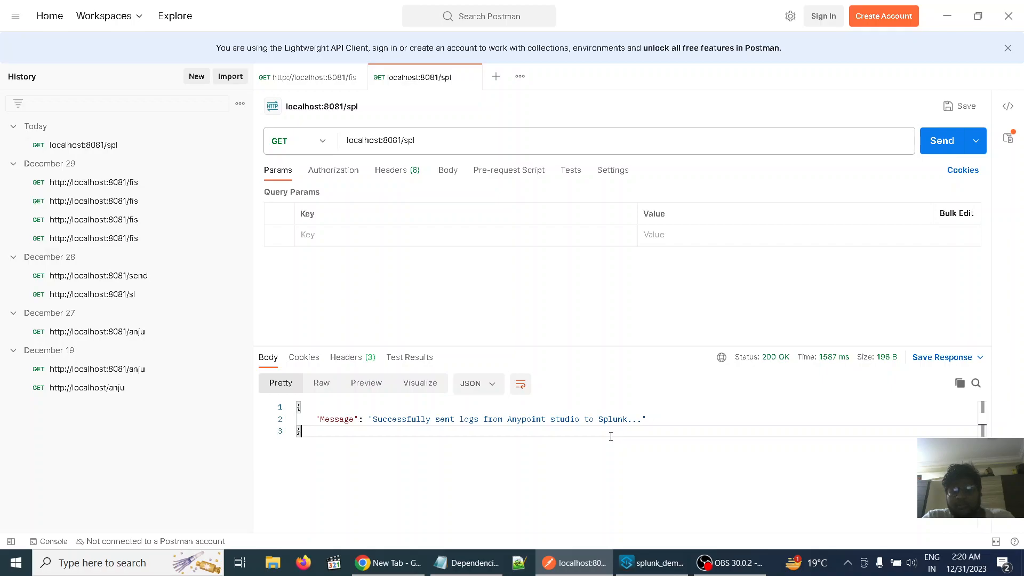
click(654, 565)
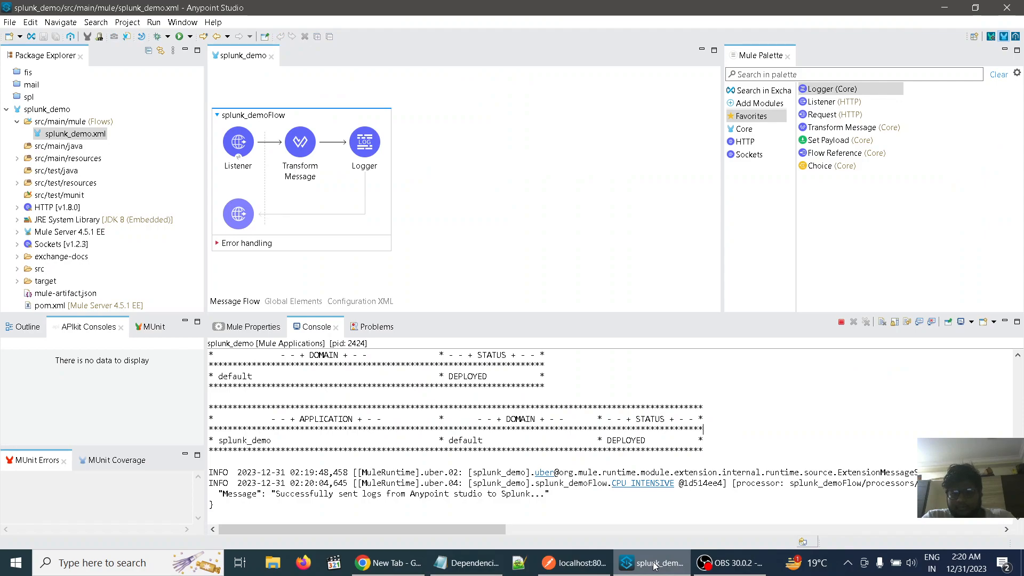
right_click(654, 565)
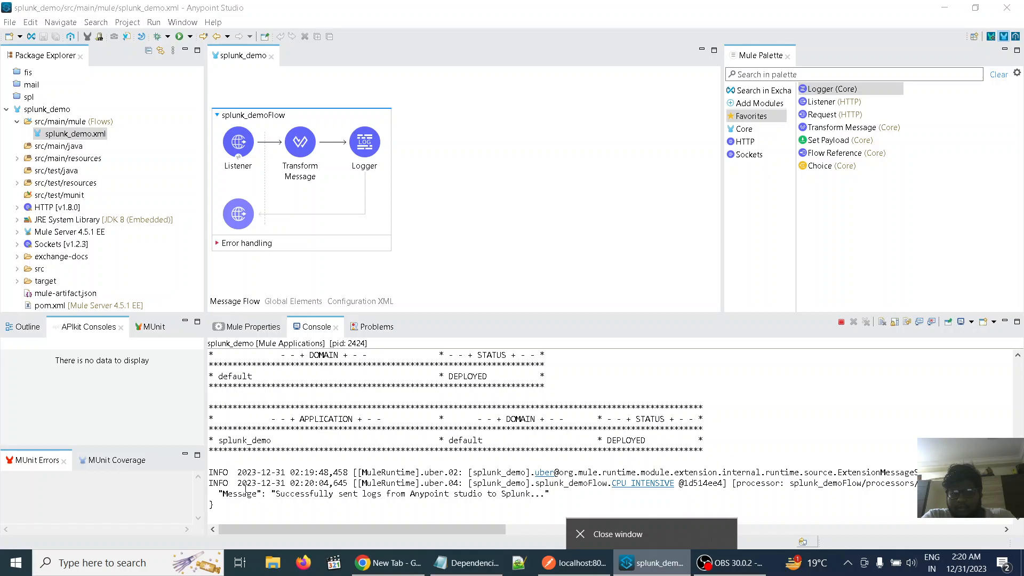
drag(223, 493, 437, 507)
click(510, 170)
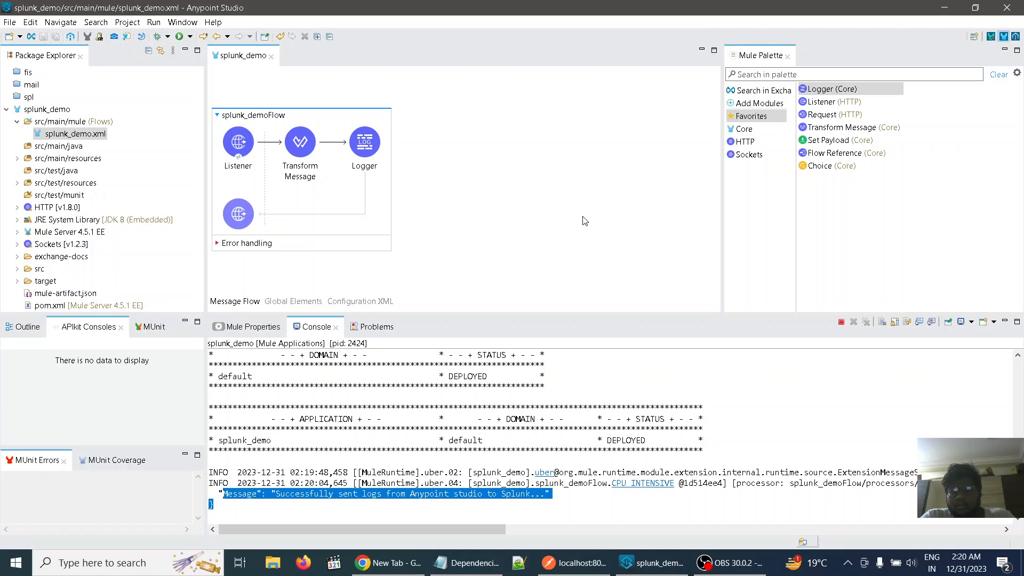
click(738, 481)
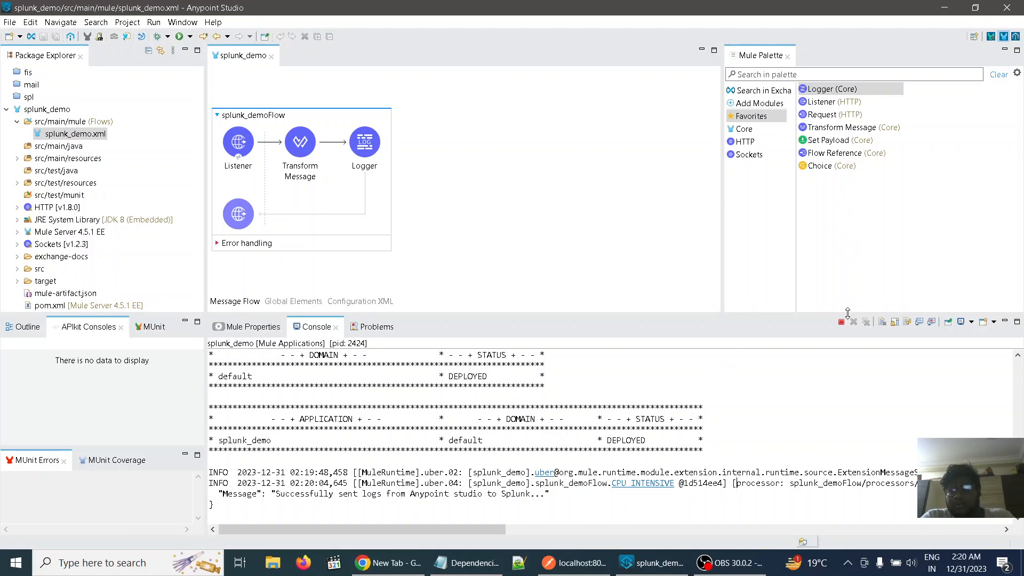
Switch to Chrome, search Google for "splunk download" and open Splunk's Free Trials and Downloads page
click(943, 7)
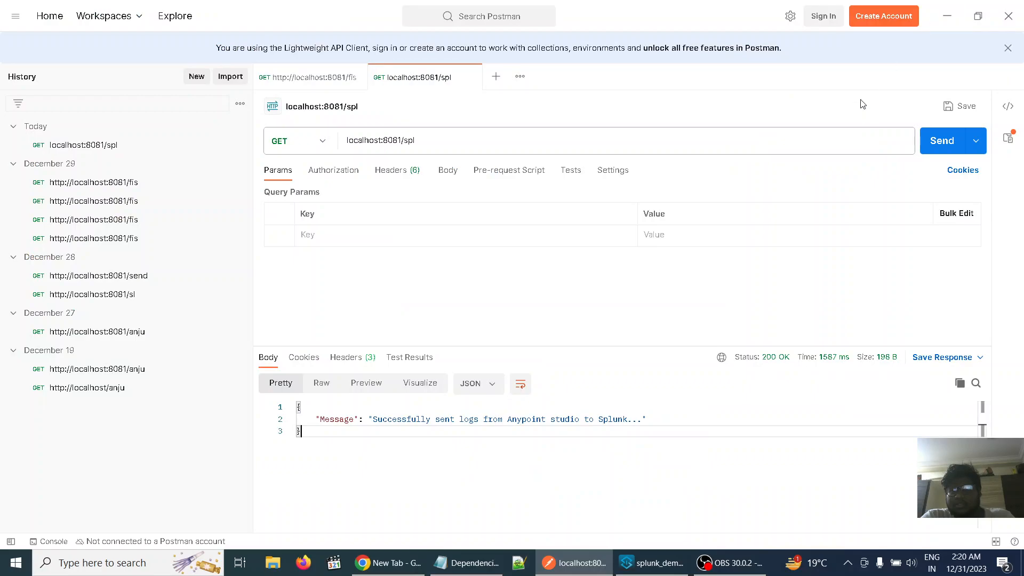
click(957, 16)
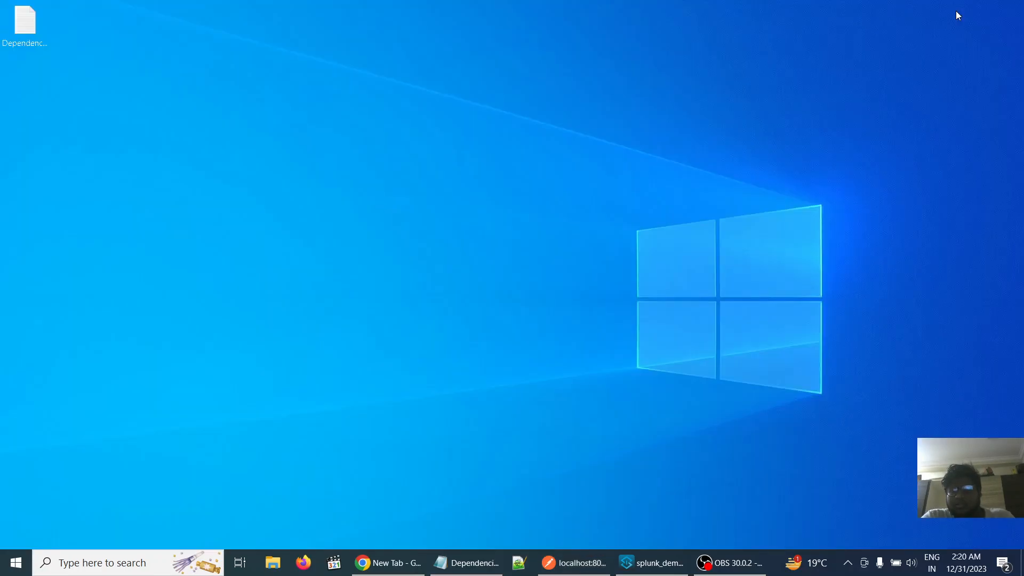
click(391, 554)
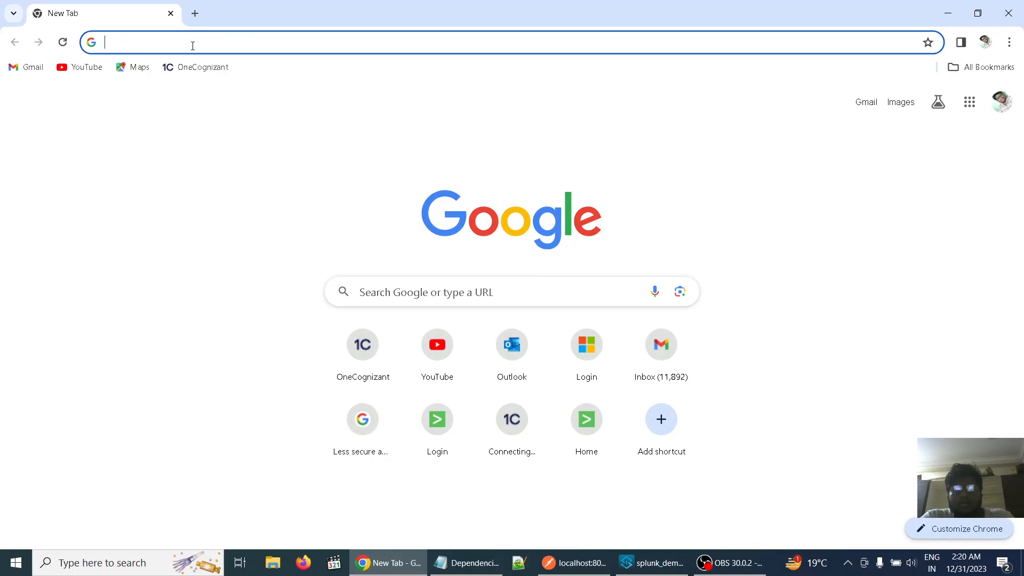
text(splun)
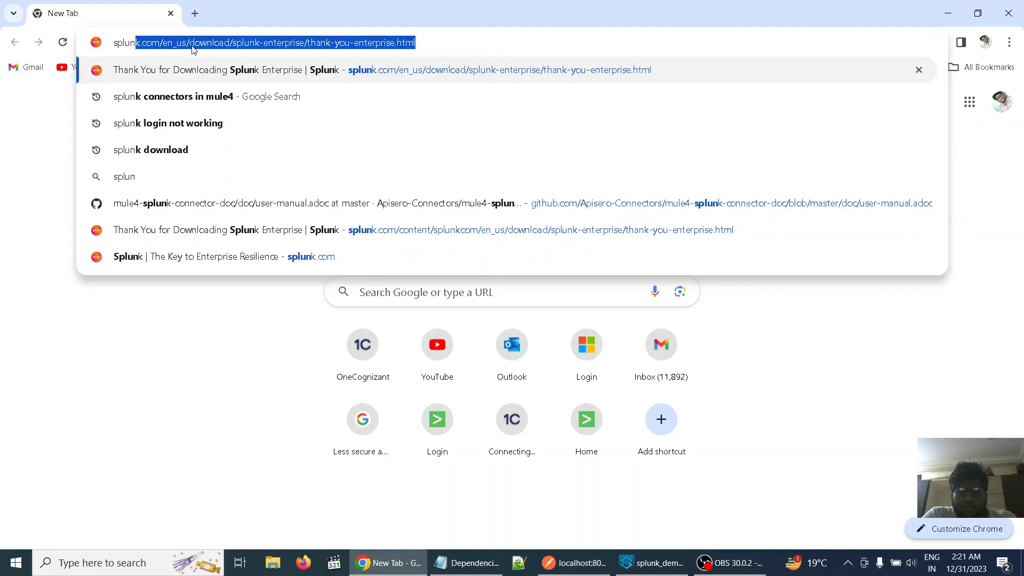
text(k download)
key(Return)
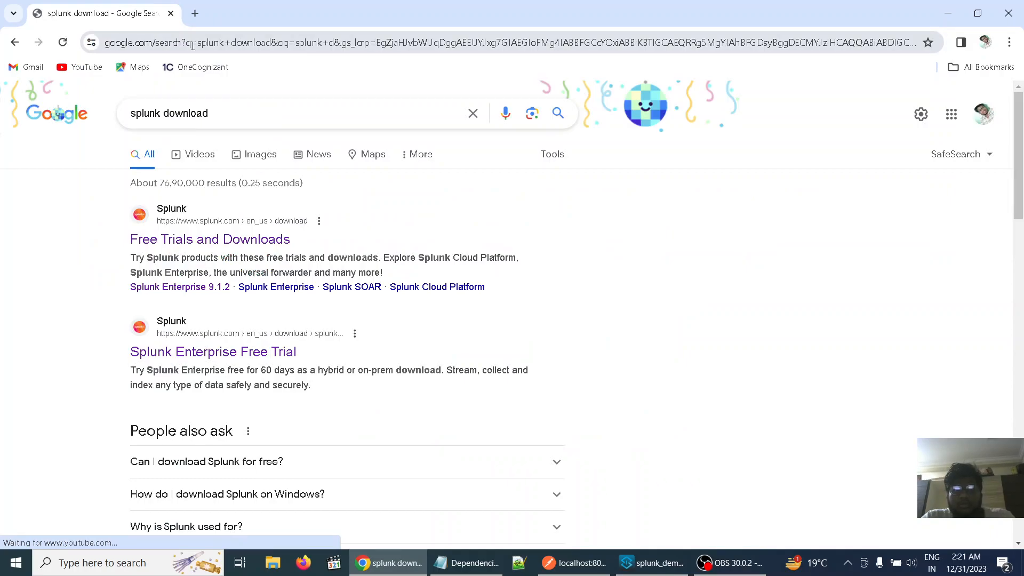
click(193, 241)
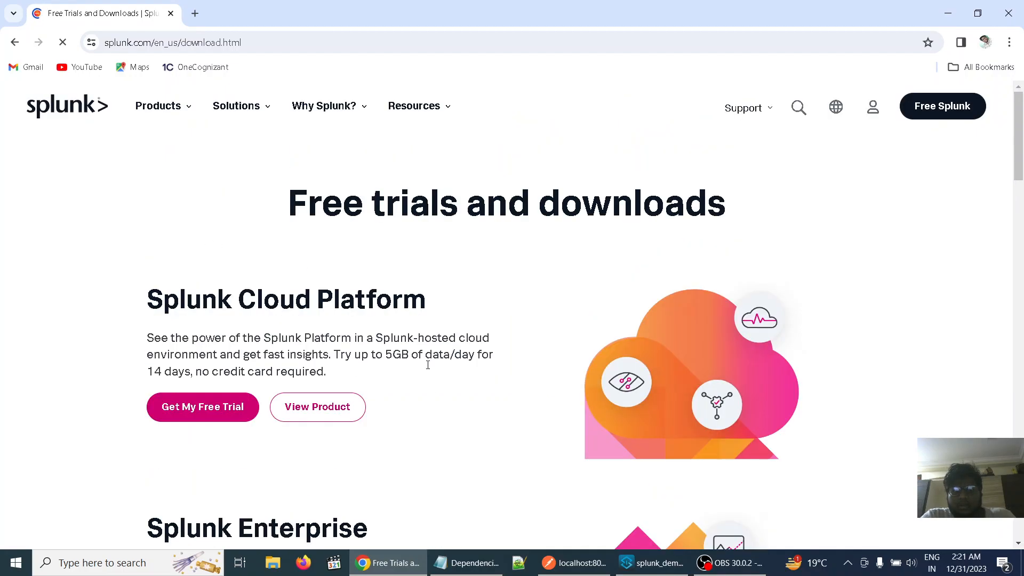
Examine the Splunk Enterprise trial offer among the products on the Free trials and downloads page
scroll(434, 405, down, 5)
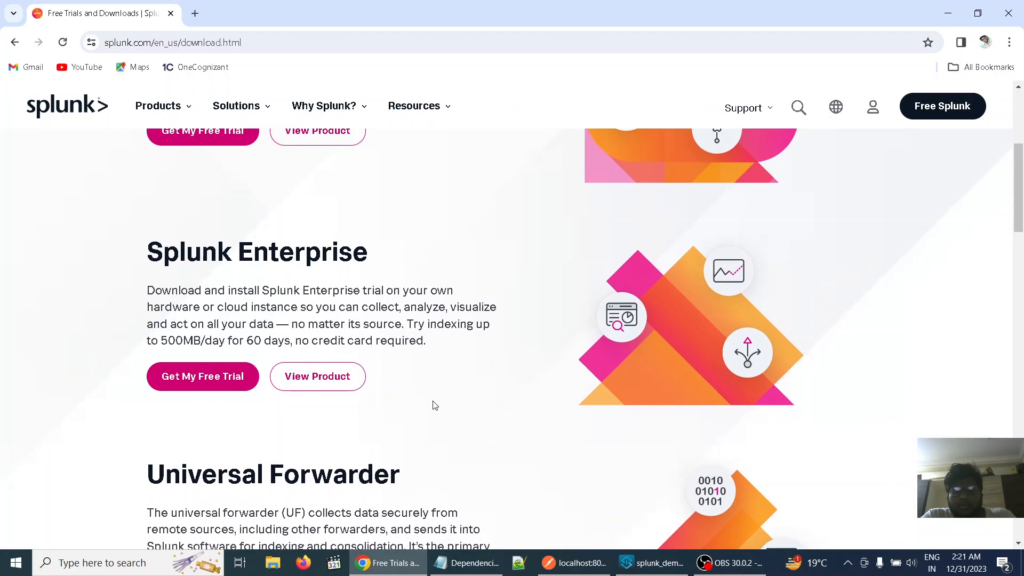
scroll(434, 405, up, 3)
scroll(434, 404, down, 6)
scroll(434, 405, up, 3)
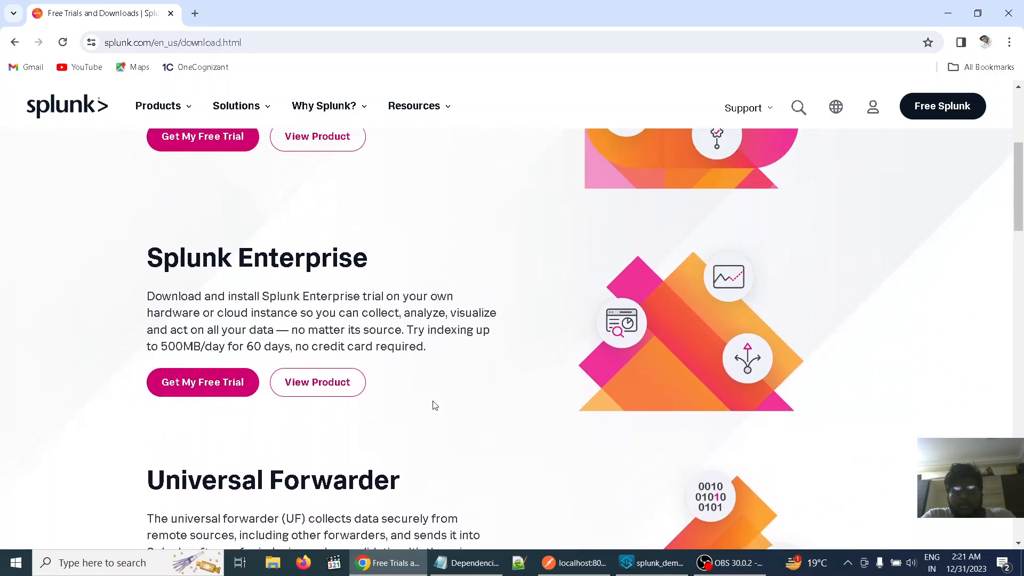
scroll(434, 405, up, 5)
scroll(435, 405, down, 2)
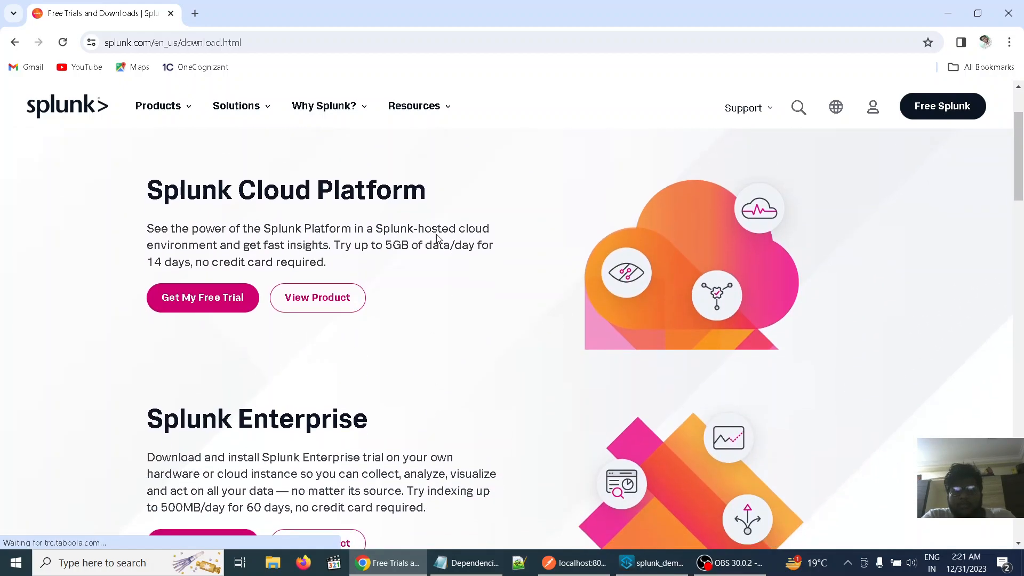
scroll(460, 364, down, 3)
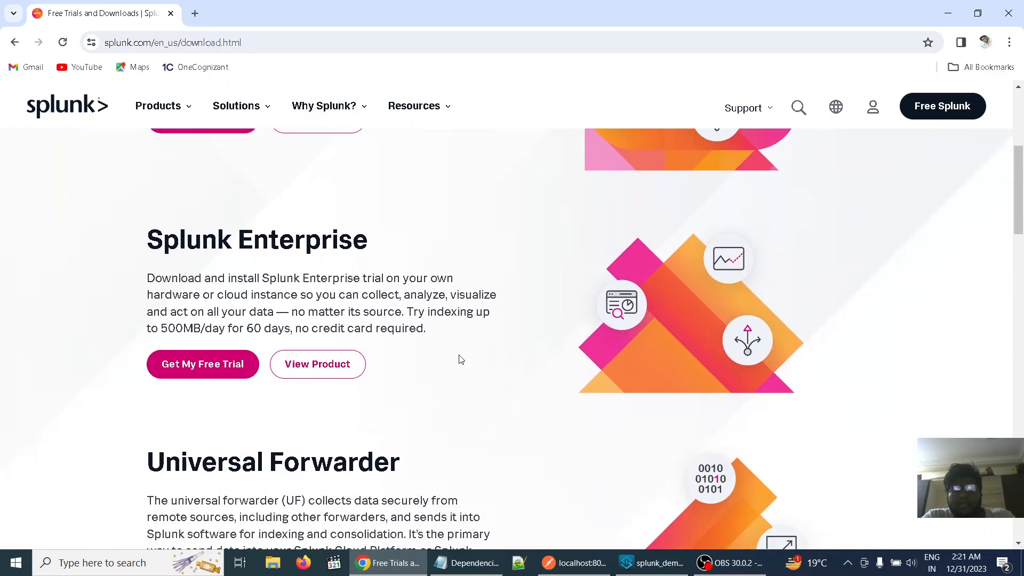
scroll(456, 341, down, 3)
scroll(457, 343, up, 3)
scroll(457, 341, up, 2)
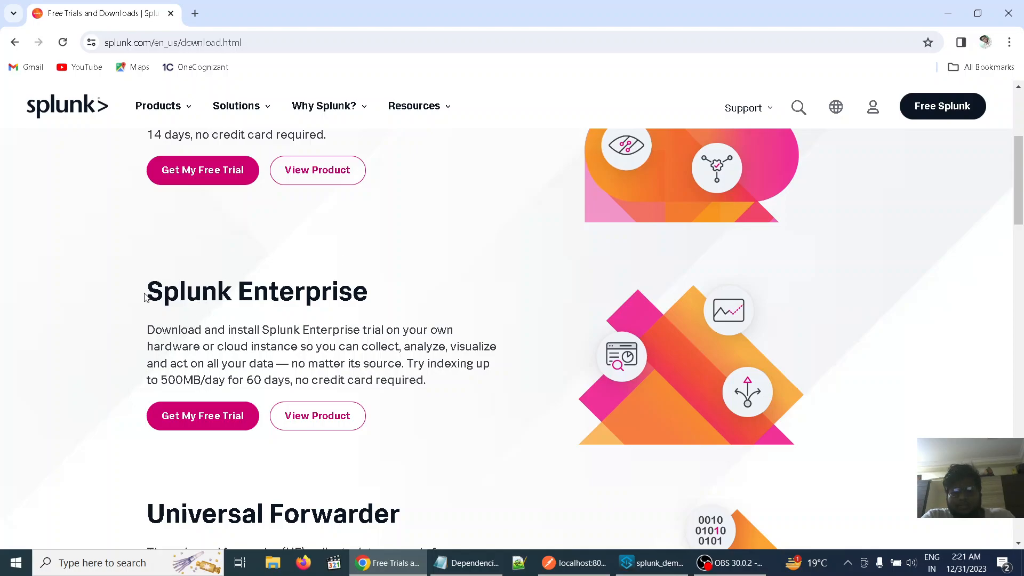
drag(146, 294, 426, 302)
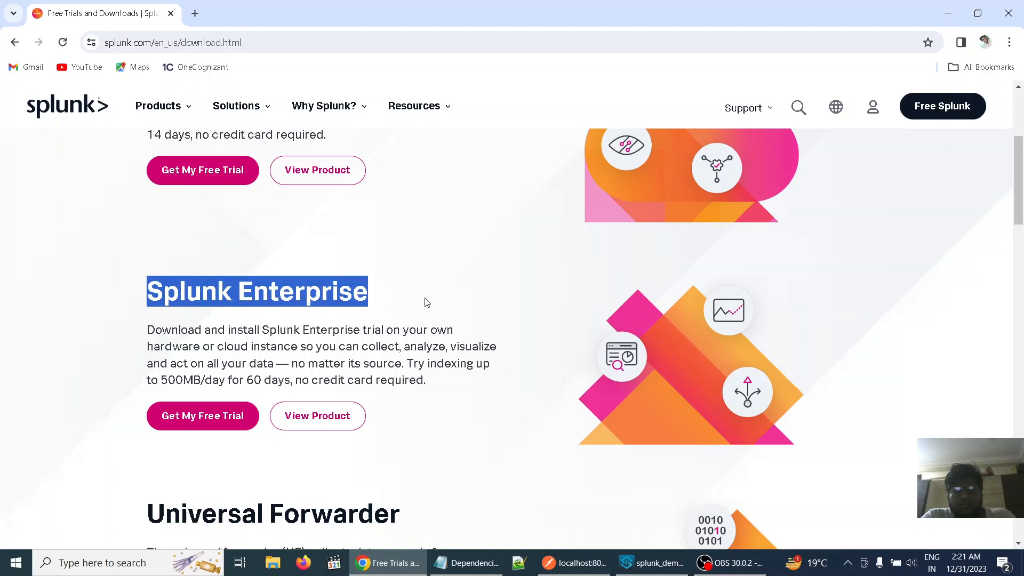
click(427, 302)
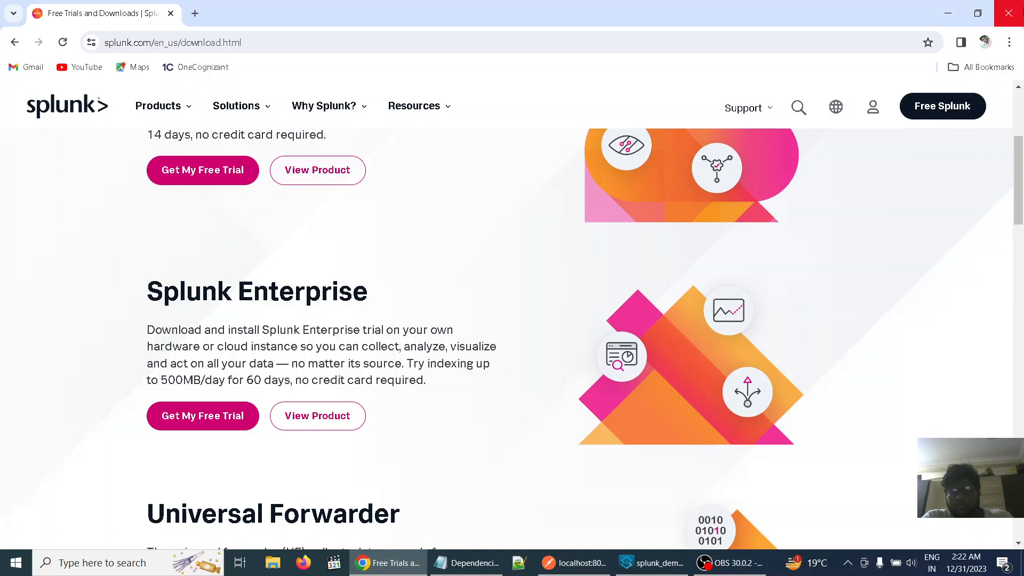
Close the downloads page and launch the installed Splunk Enterprise, keeping only one of its login tabs open
click(1008, 12)
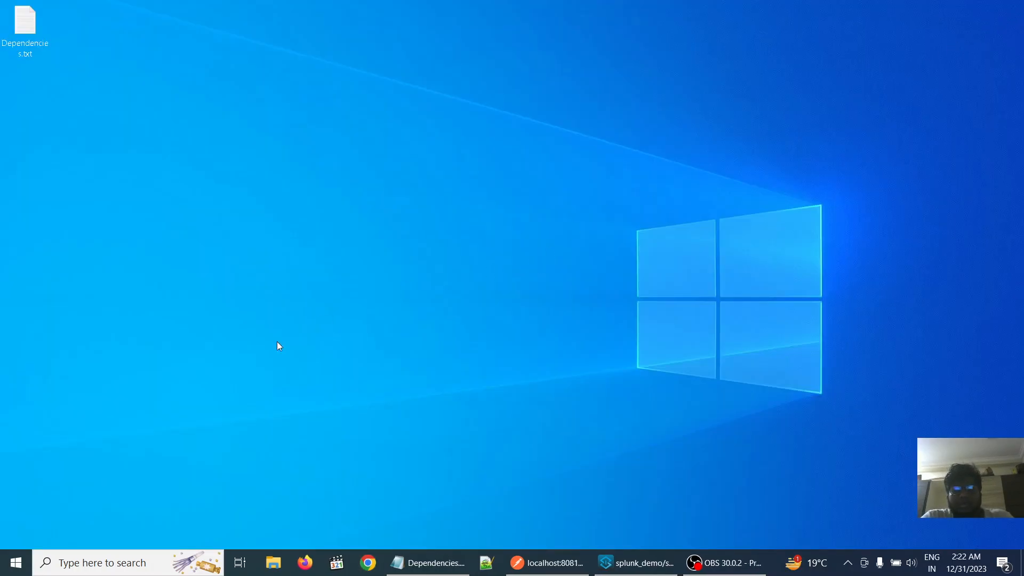
click(16, 562)
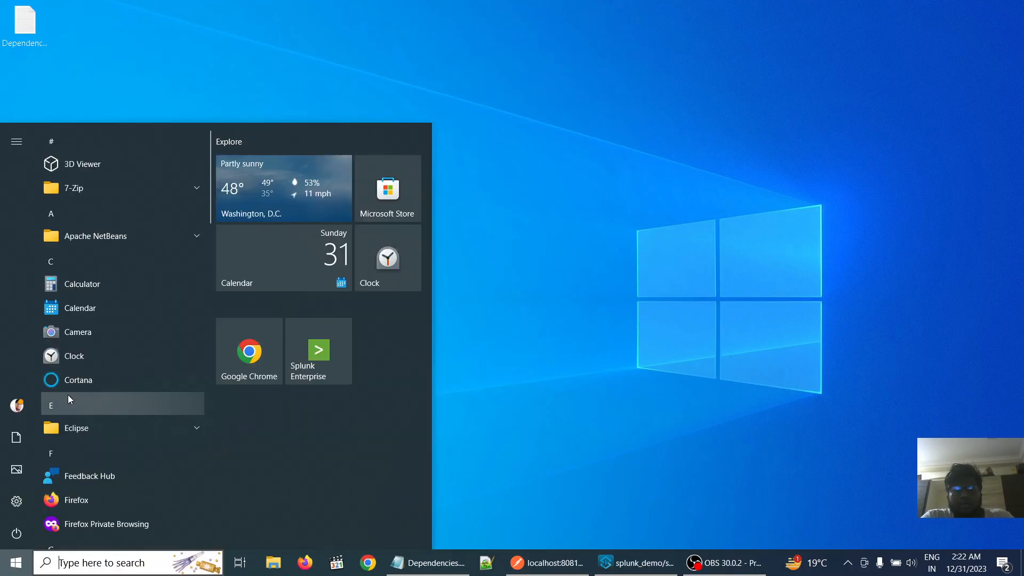
click(66, 267)
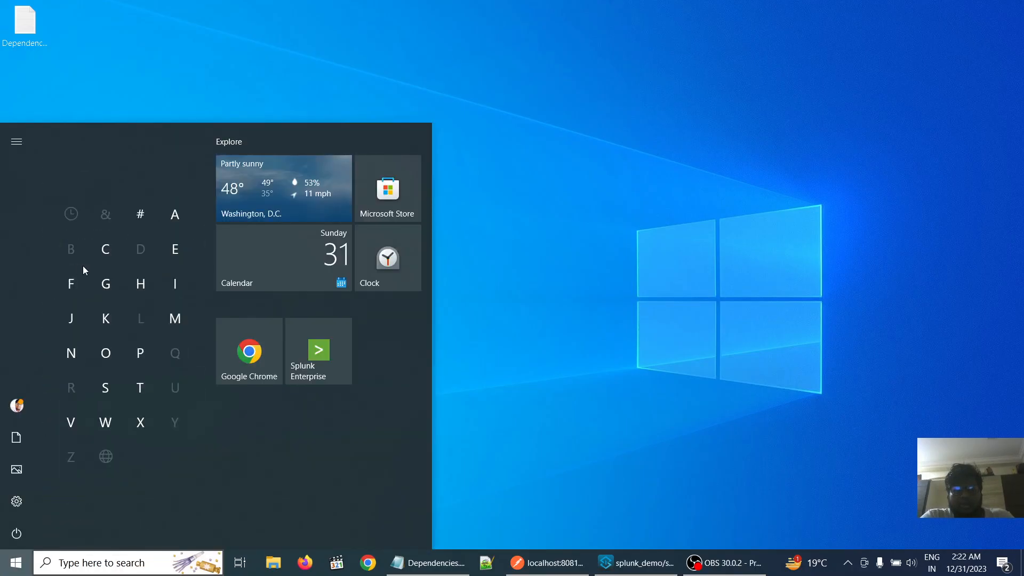
click(105, 386)
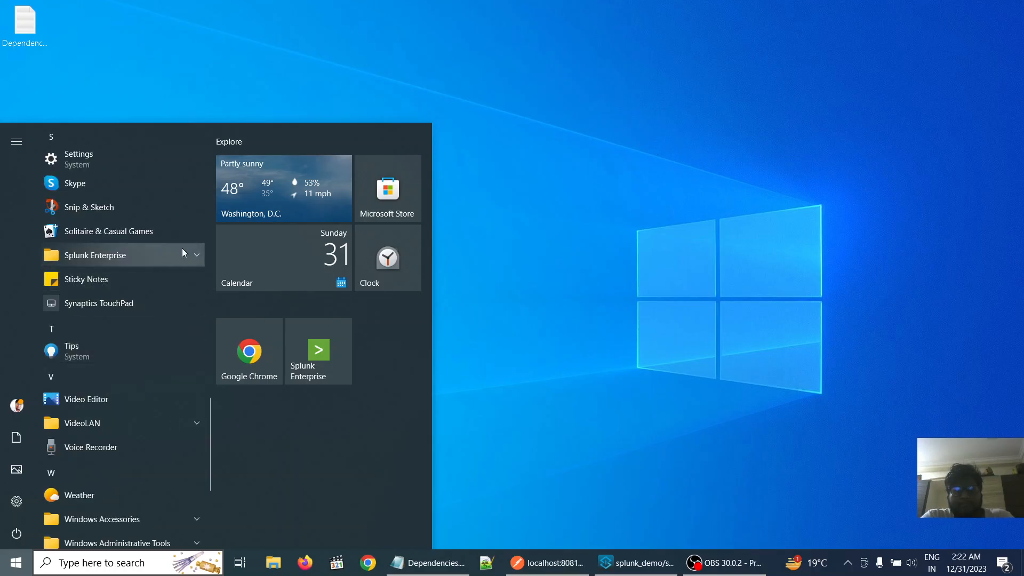
click(198, 255)
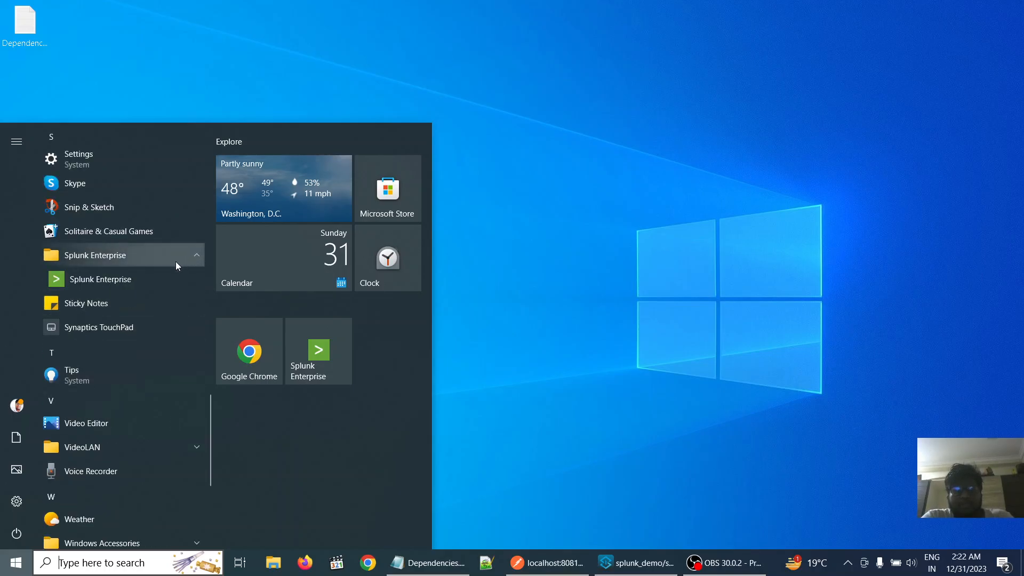
click(120, 282)
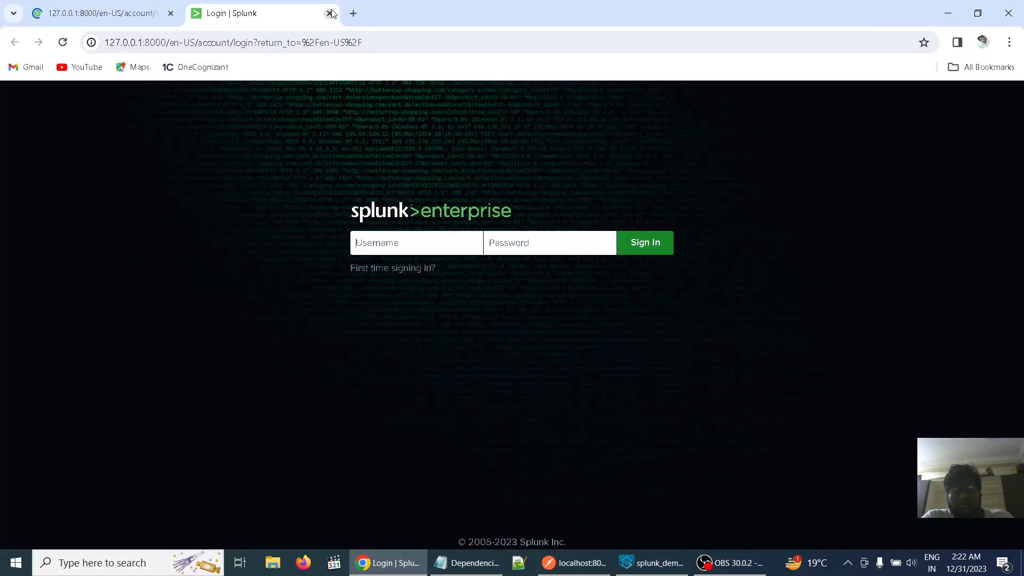
click(329, 12)
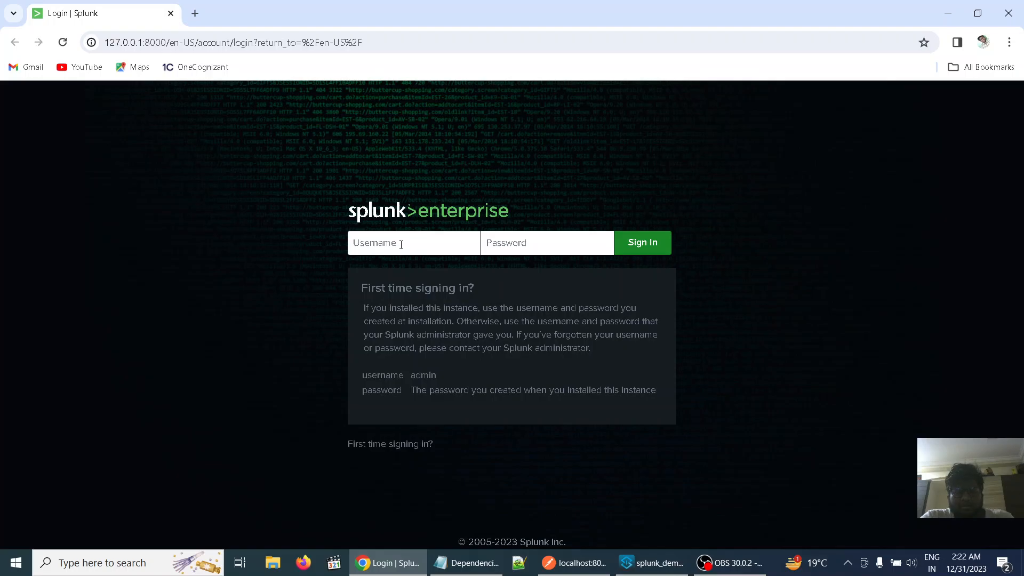
Try to sign in to Splunk Enterprise with the account username and password
text(anju)
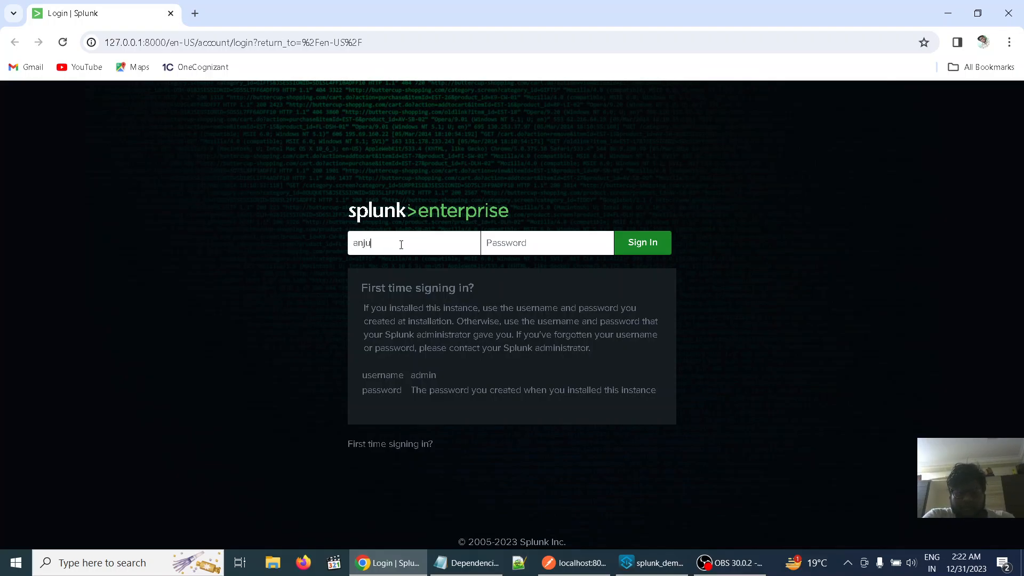
click(501, 244)
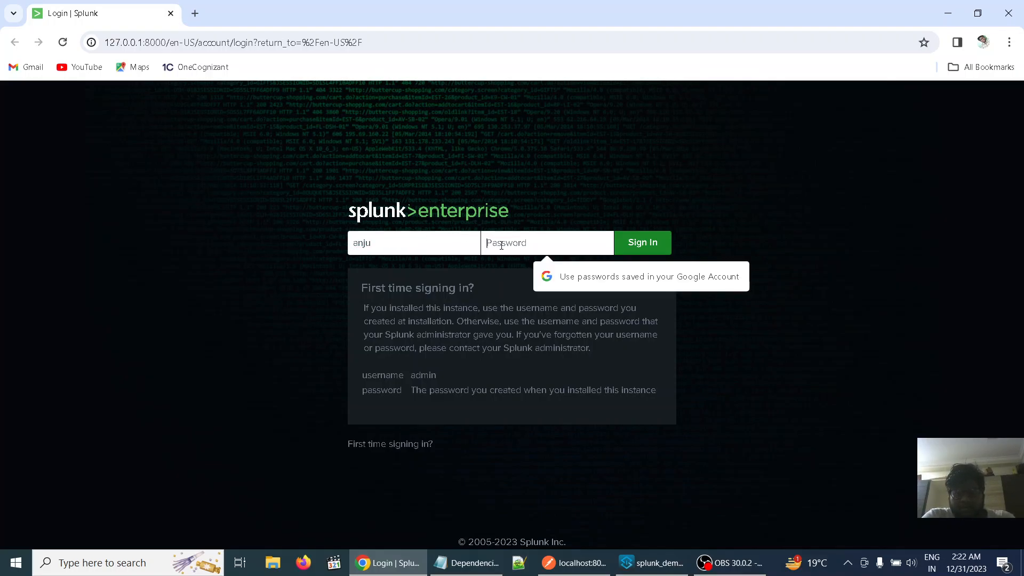
text(****)
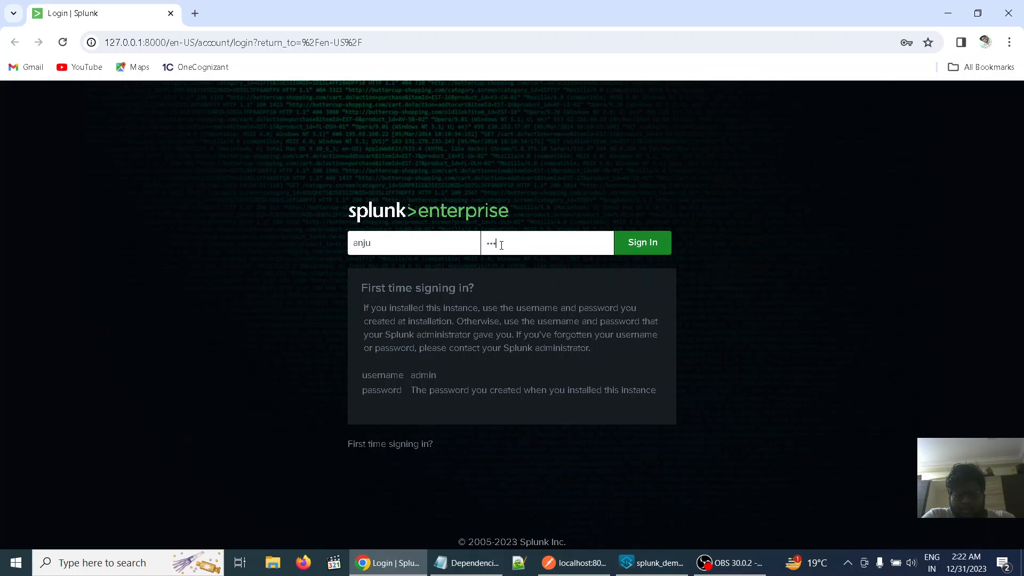
text(*****)
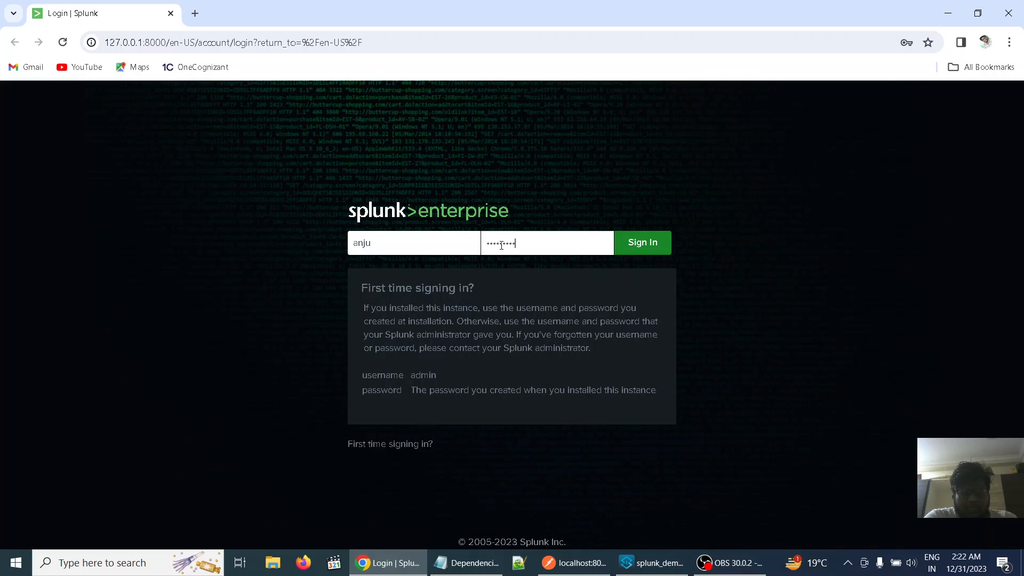
click(629, 251)
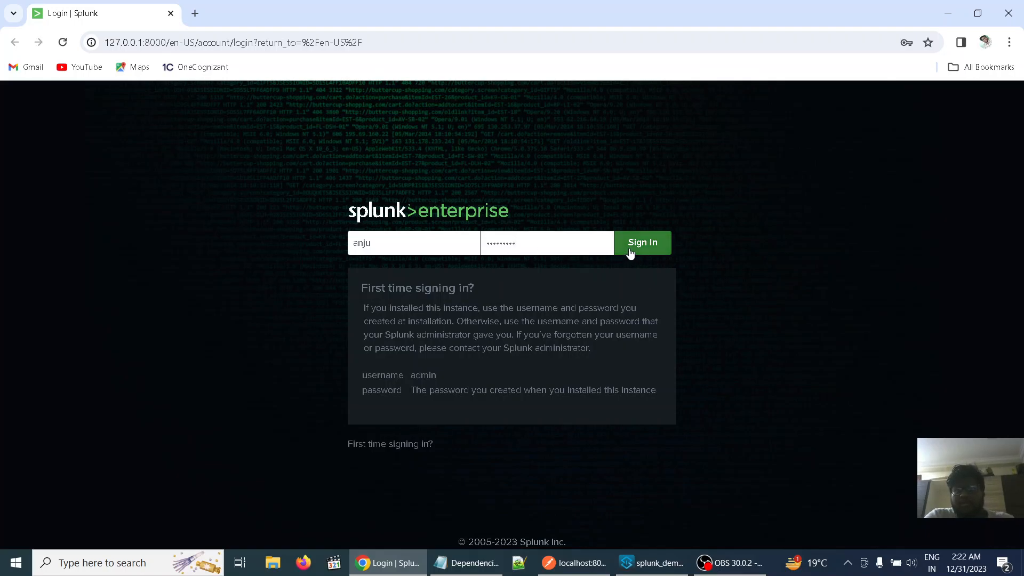
Correct the account password and sign in to Splunk Enterprise again
click(549, 246)
key(Left)
key(Left)
key(Left)
key(Left)
key(Left)
key(Left)
key(Left)
key(Left)
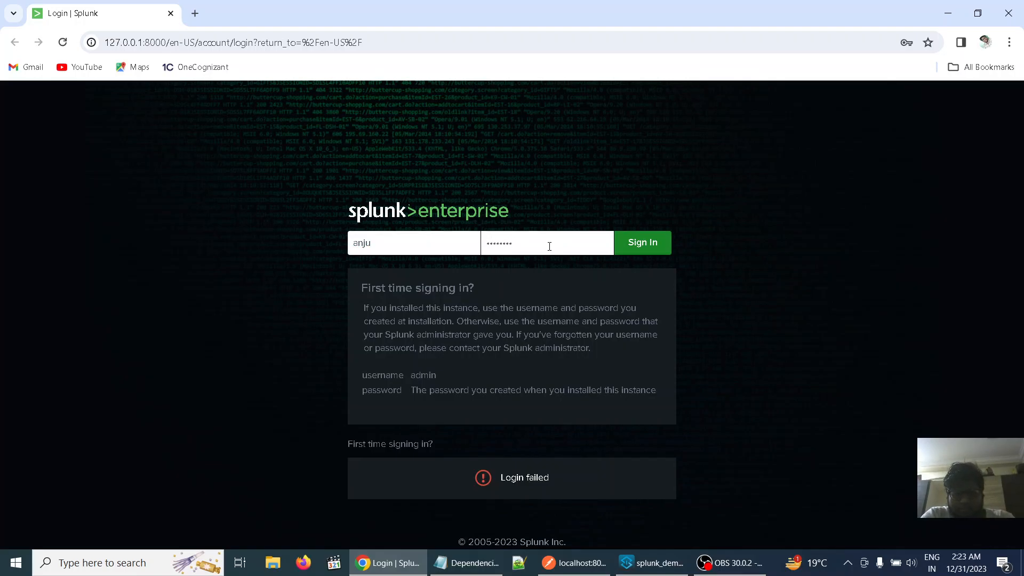
text(a)
click(651, 244)
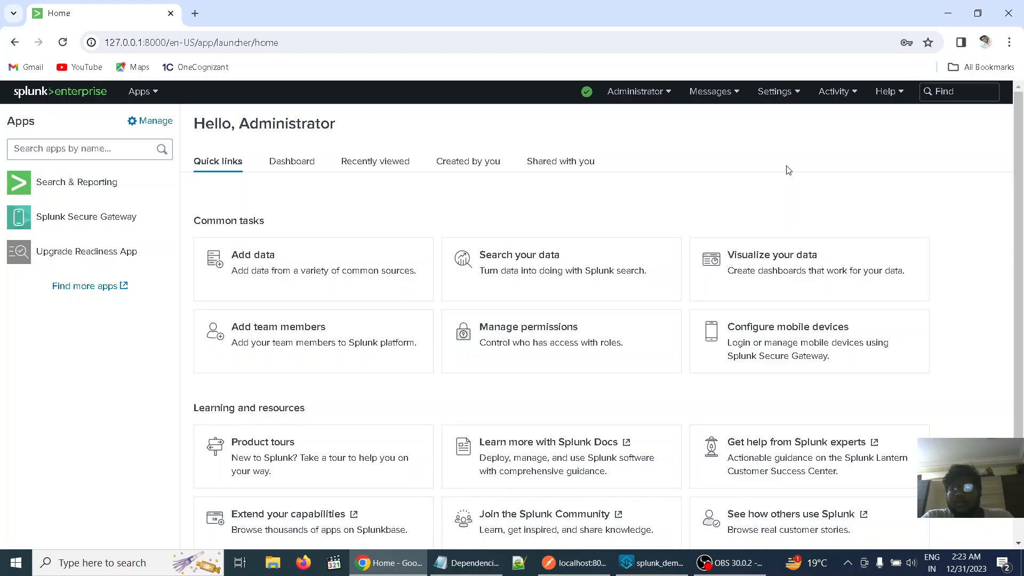
Open Splunk's Data inputs settings and look through the local input types for HTTP Event Collector
click(798, 94)
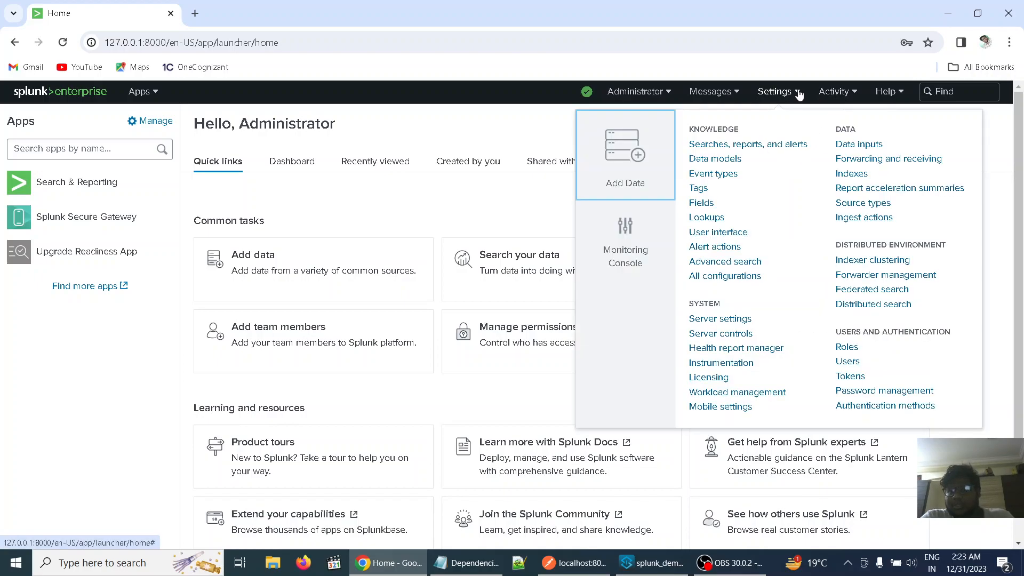
click(852, 149)
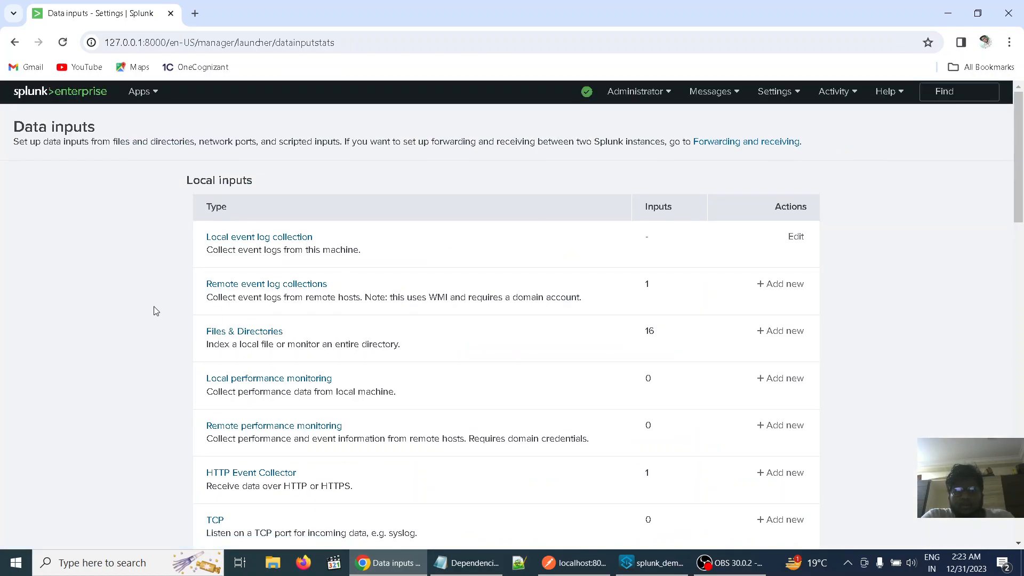
scroll(156, 311, down, 3)
scroll(156, 309, up, 5)
scroll(131, 309, down, 2)
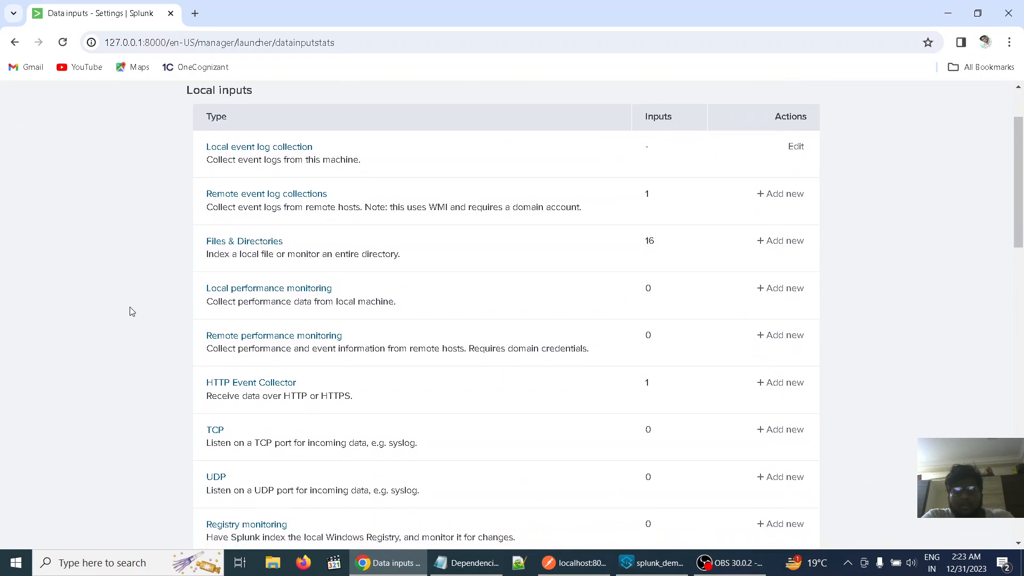
scroll(132, 311, down, 2)
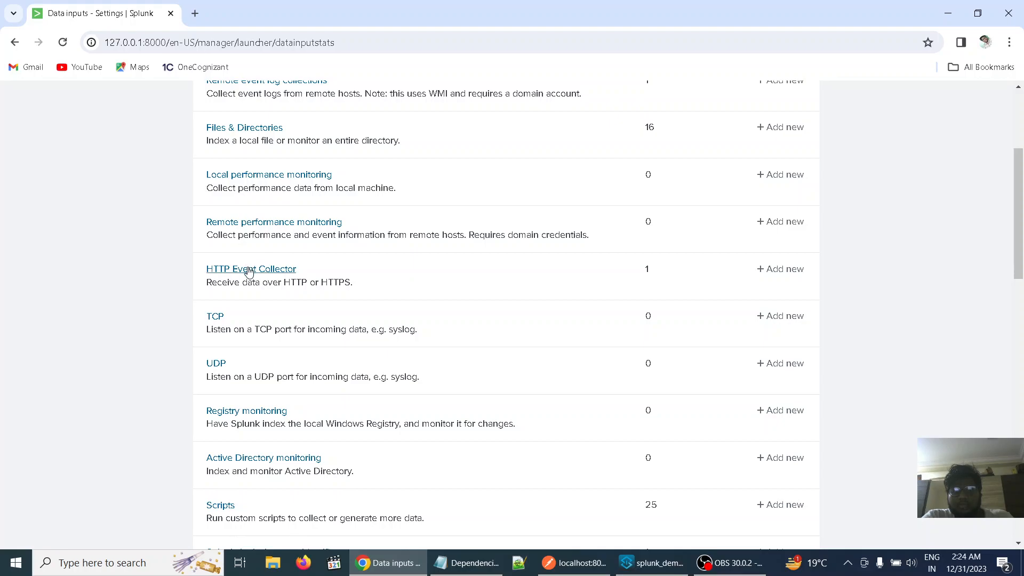
Open the HTTP Event Collector input and delete its existing token named "first"
click(249, 270)
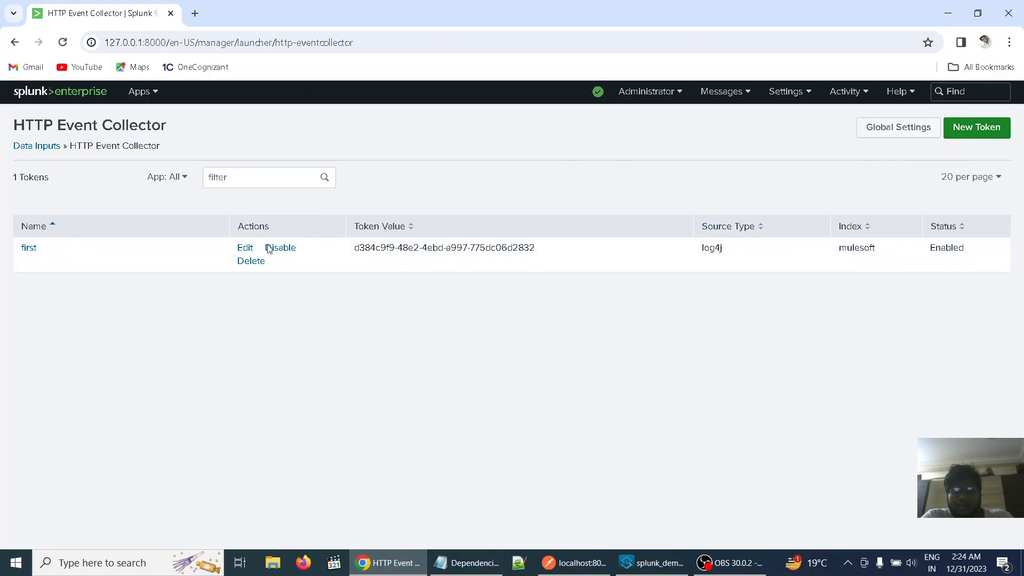
click(248, 264)
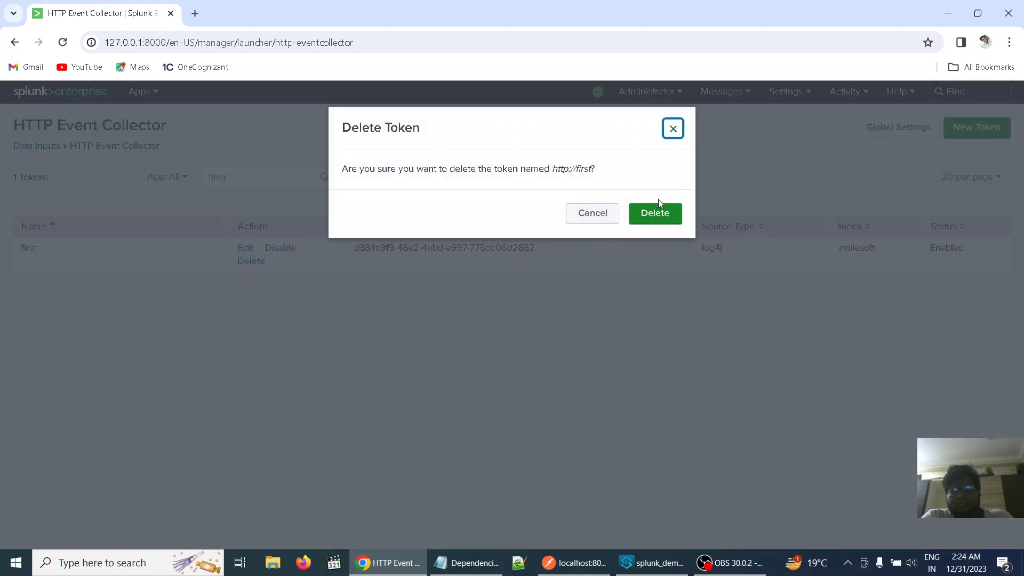
click(659, 212)
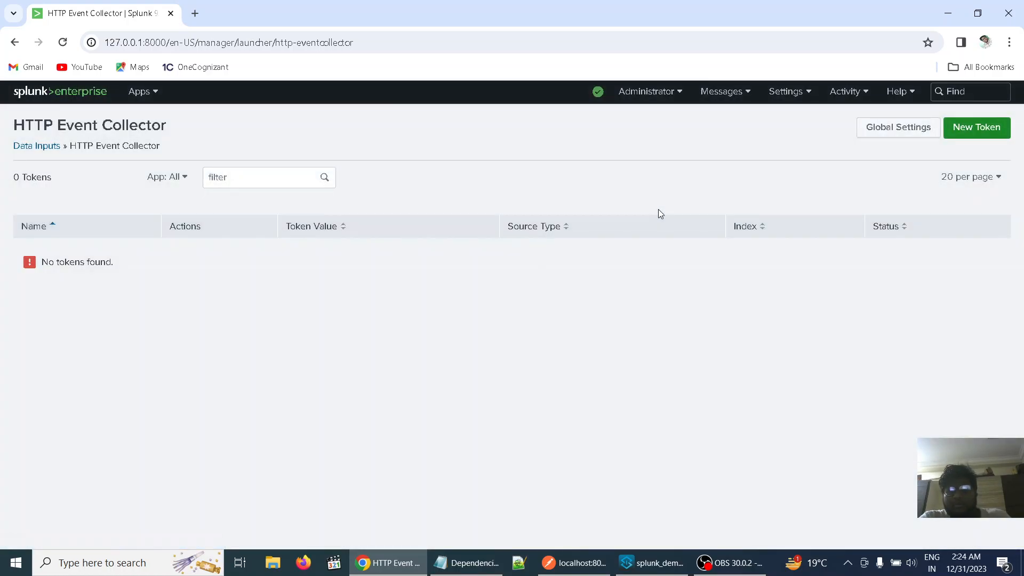
Start a new HTTP Event Collector token named "sai" and continue to its Input Settings
click(993, 132)
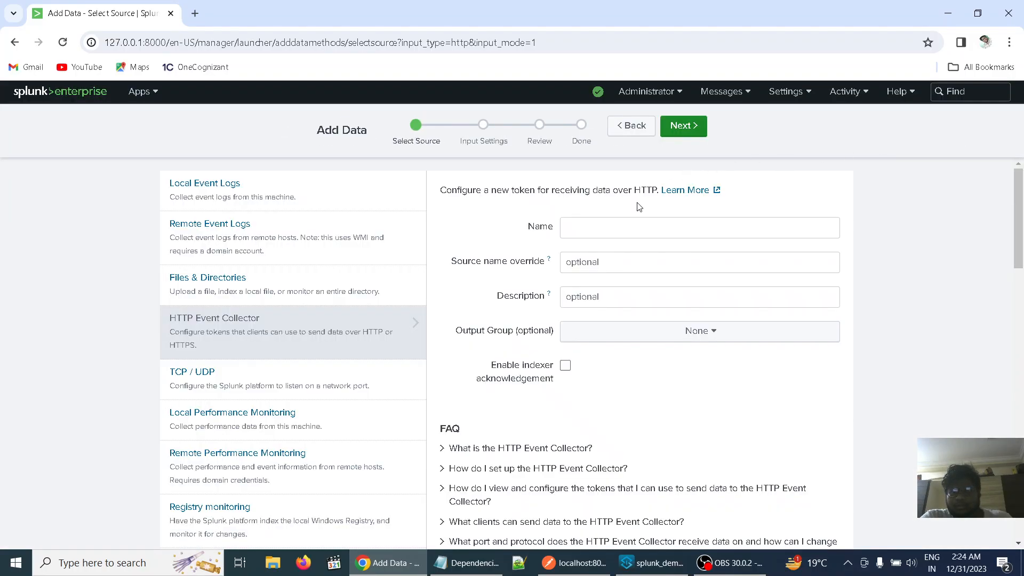
click(625, 228)
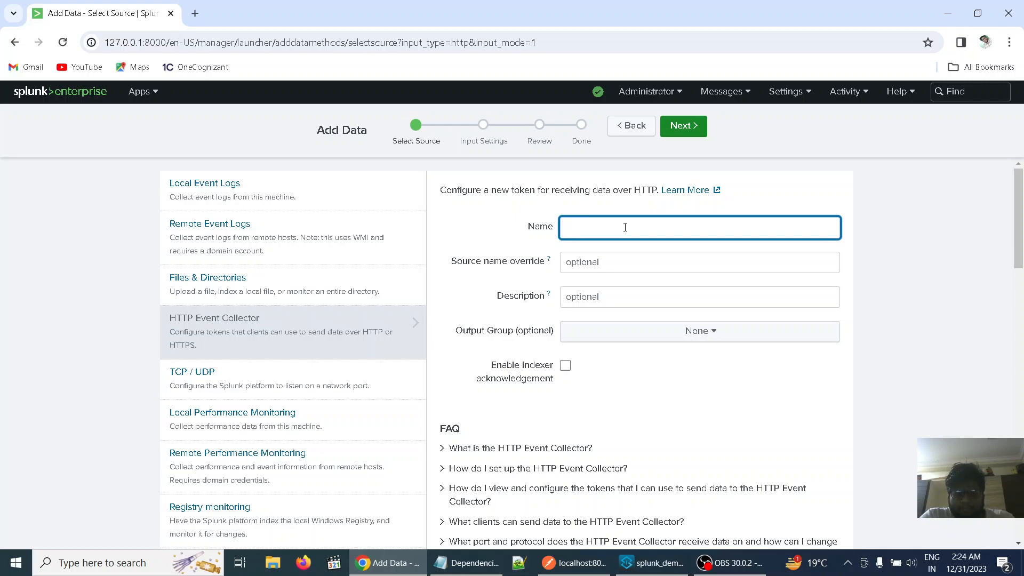
text(sai)
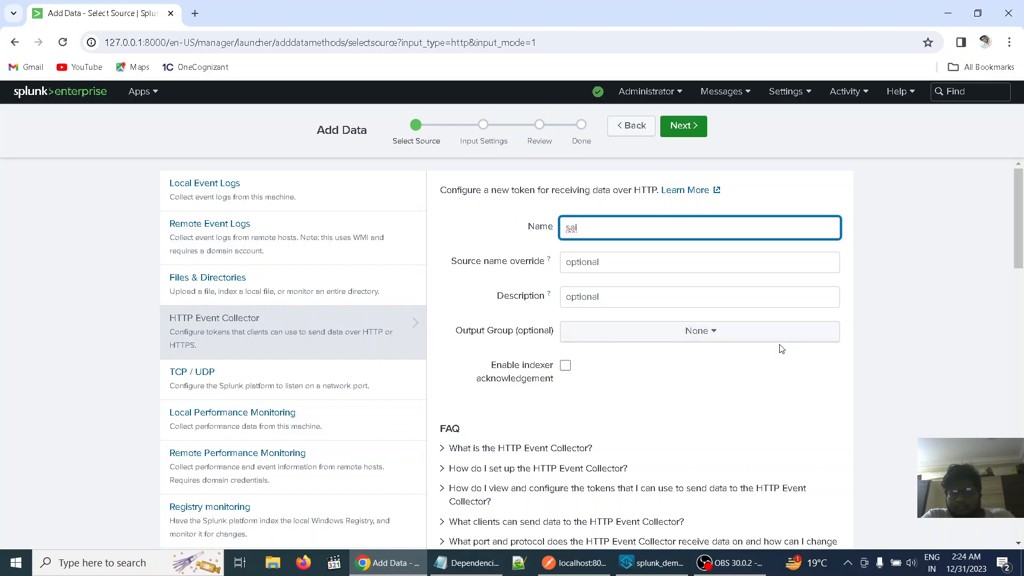
scroll(780, 349, down, 1)
scroll(781, 348, up, 1)
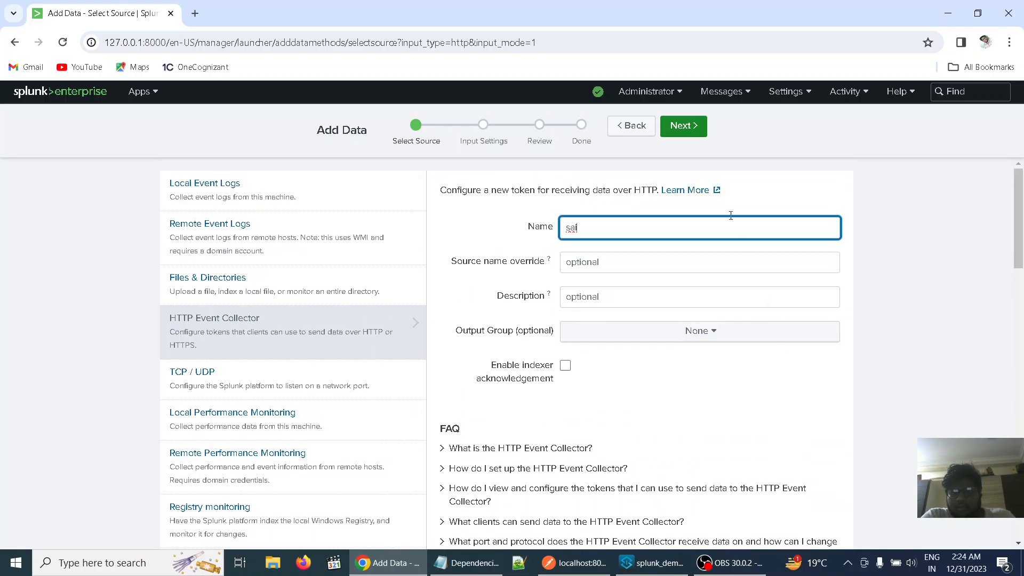
click(688, 129)
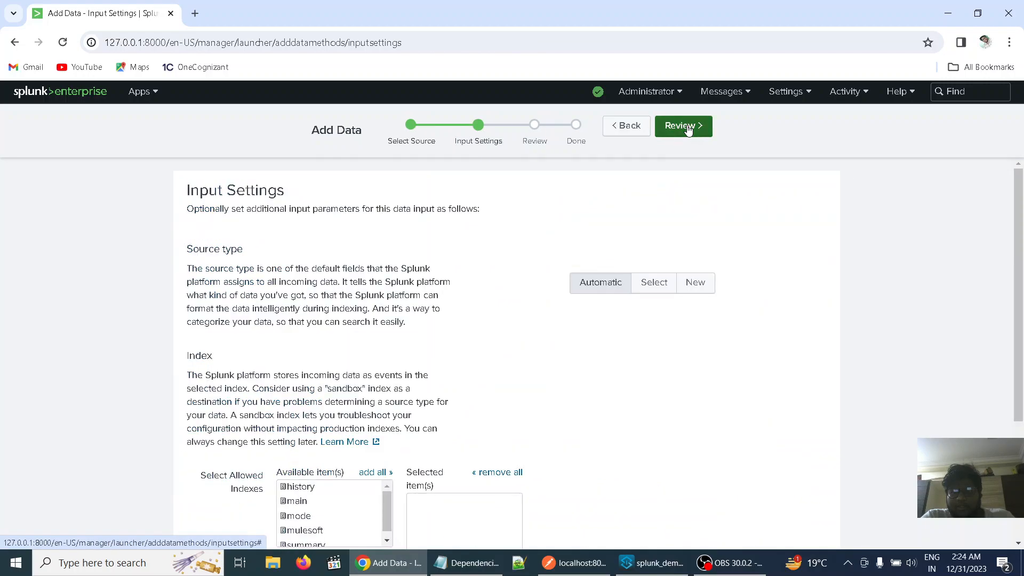
Select log4j as the token's source type, filtering the source type list by "log4j"
click(655, 283)
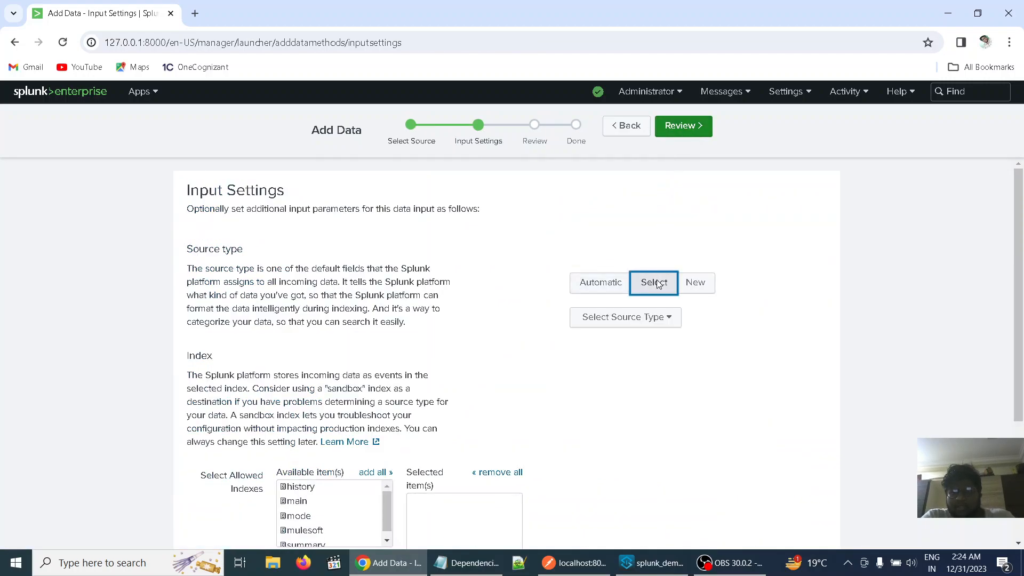
click(667, 325)
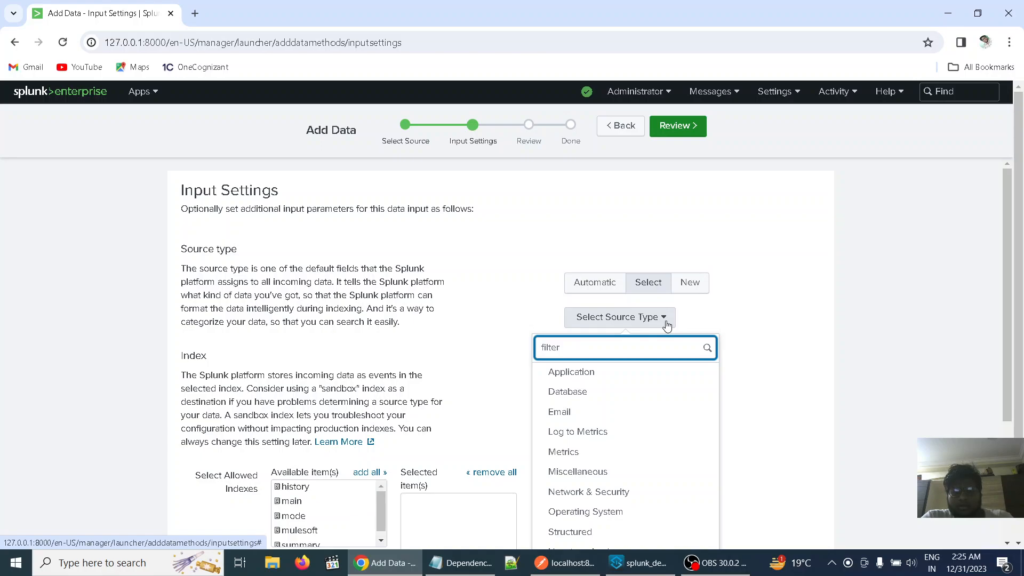
text(log4)
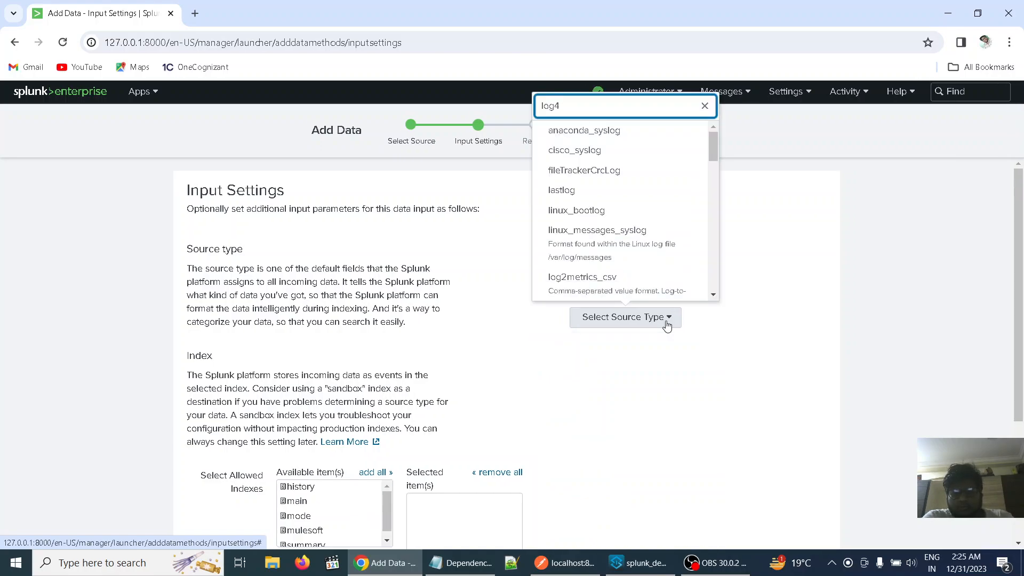
text(j)
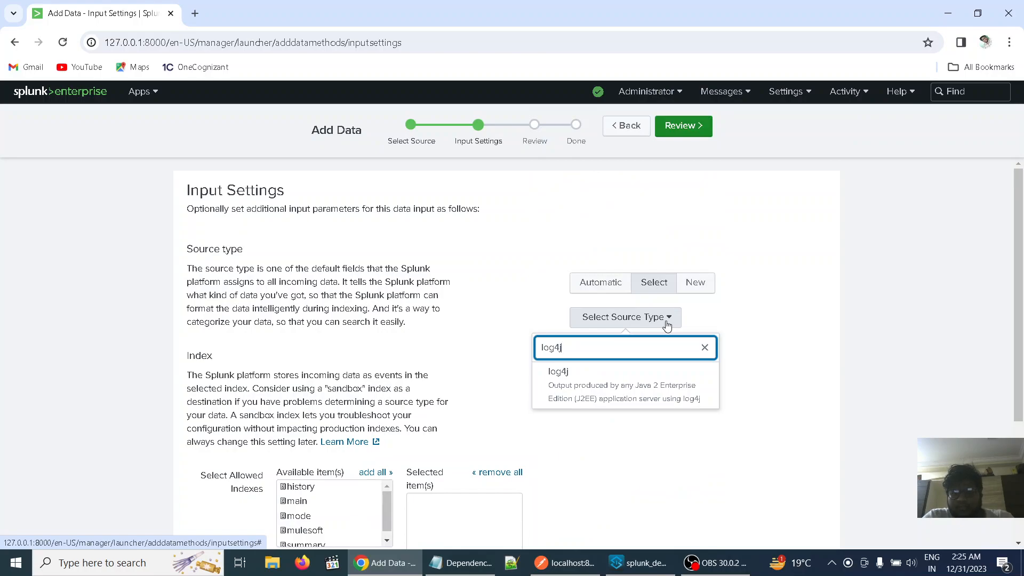
click(627, 395)
Allow the mulesoft index for the token and make it the default index
scroll(677, 375, down, 3)
scroll(677, 376, down, 1)
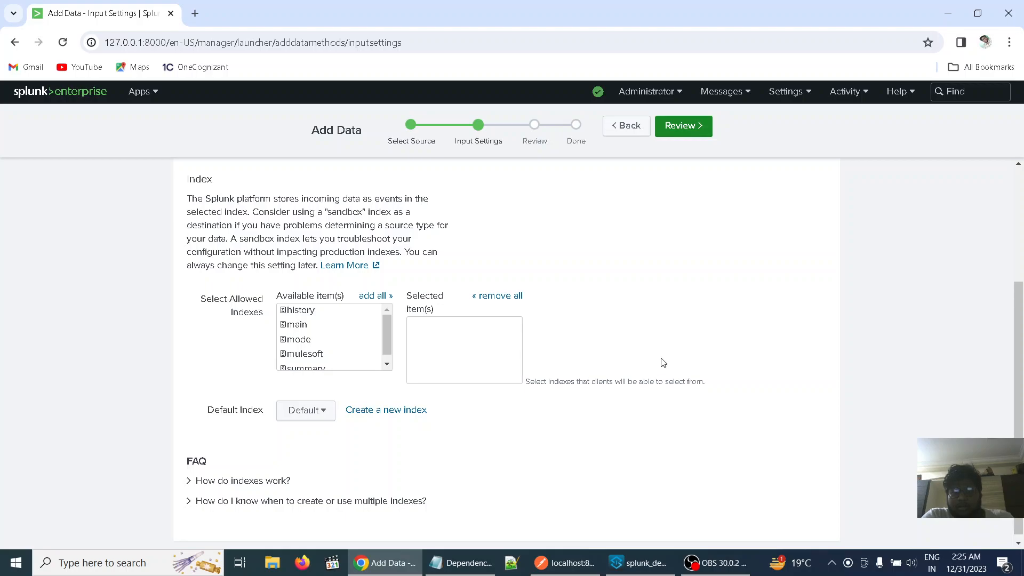
drag(658, 288, 659, 261)
click(639, 313)
click(310, 355)
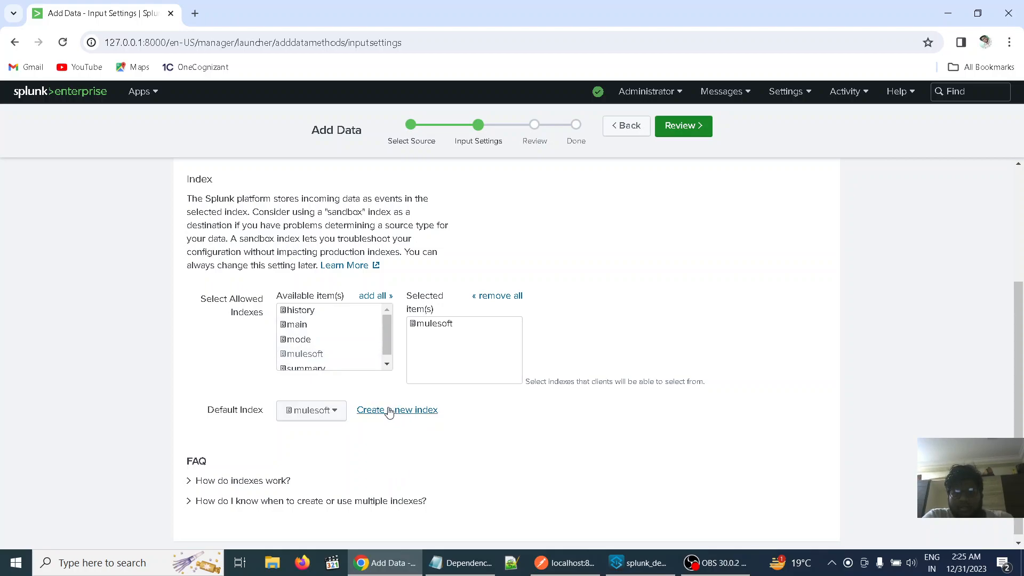
scroll(512, 455, down, 1)
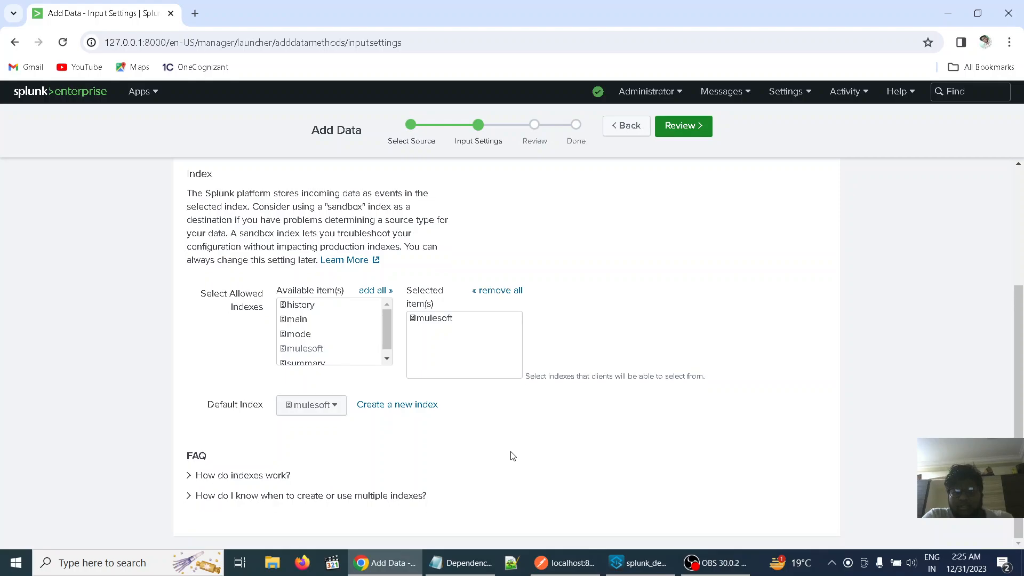
scroll(511, 455, up, 2)
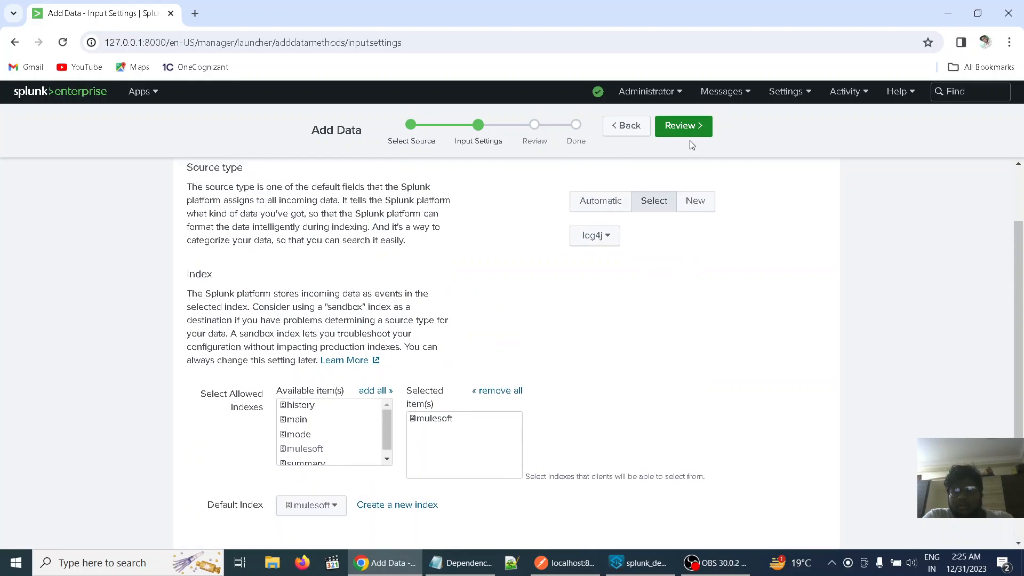
Review and submit the new HTTP Event Collector token, and highlight its generated token value
click(682, 127)
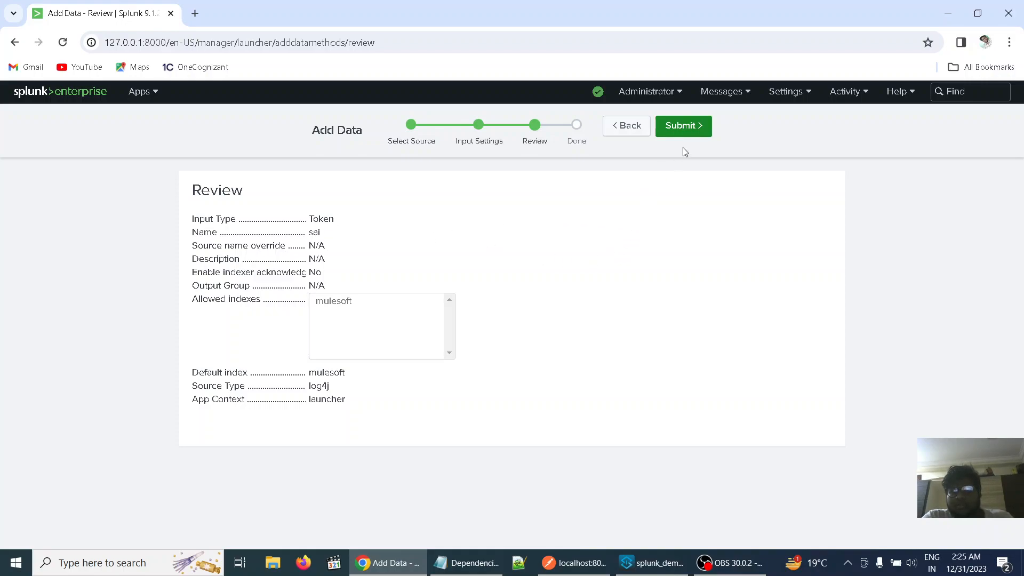
click(692, 127)
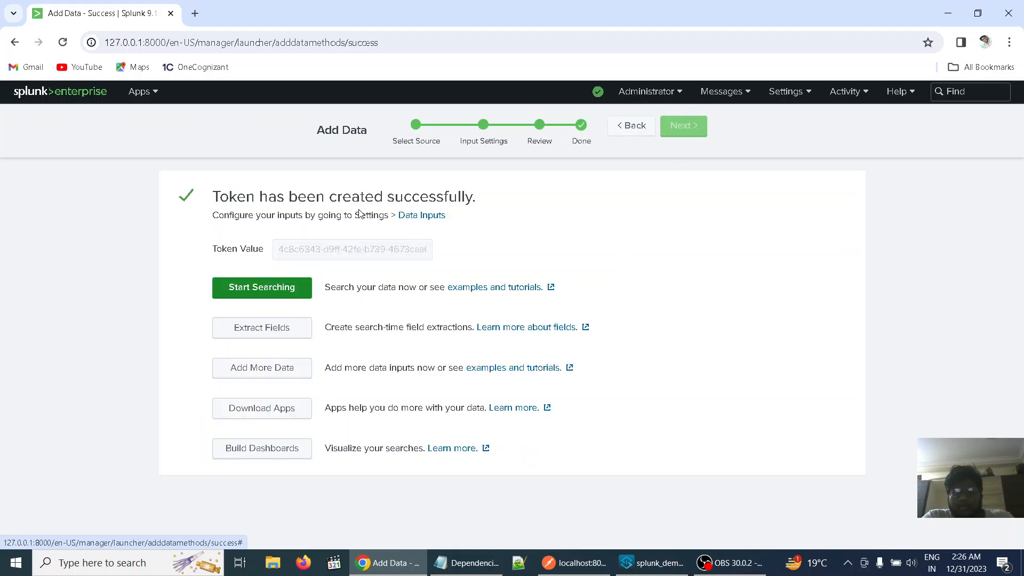
click(348, 251)
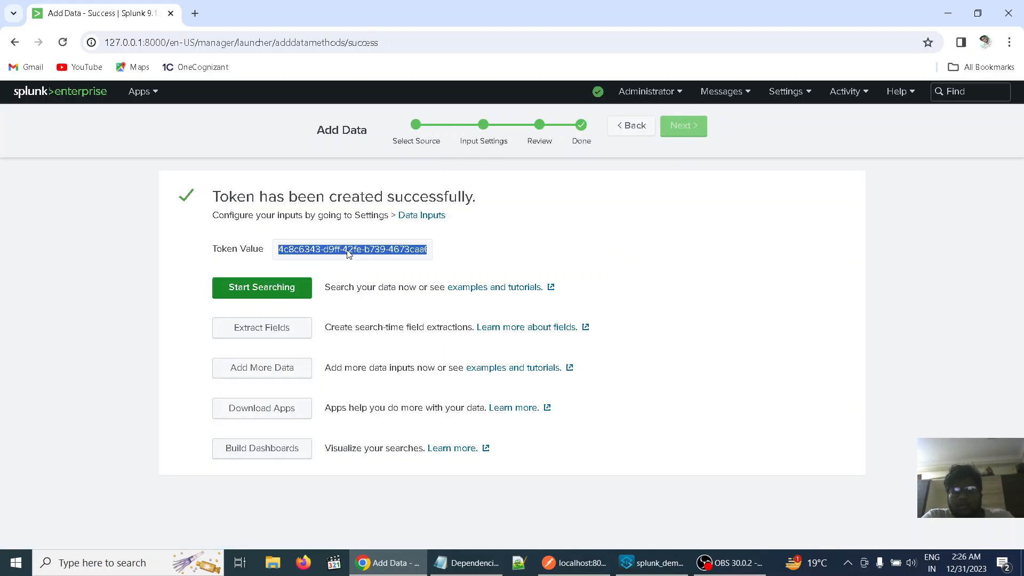
click(573, 248)
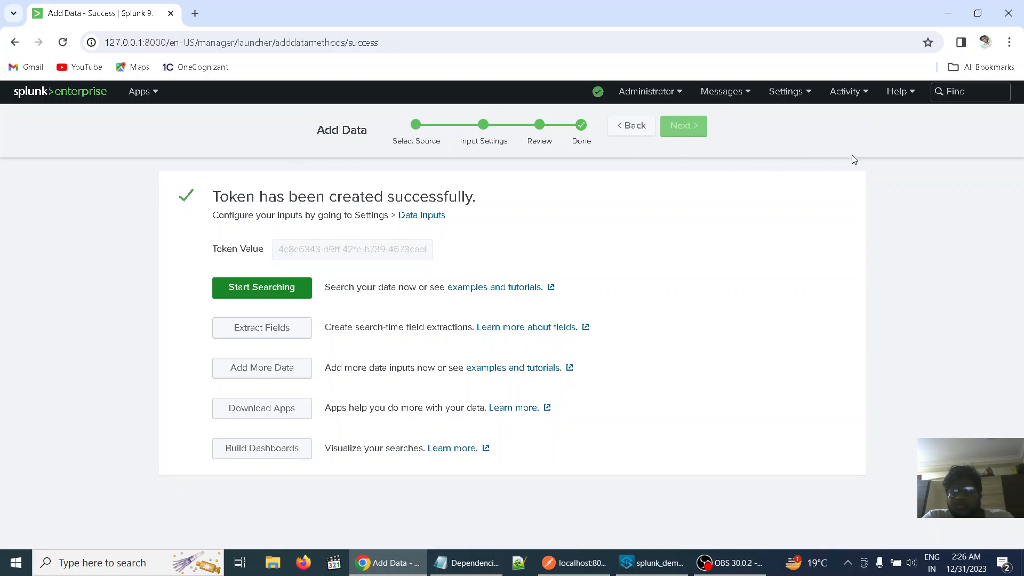
Open the HTTP Event Collector page under Splunk's Data inputs settings to check the new token's entry
click(847, 94)
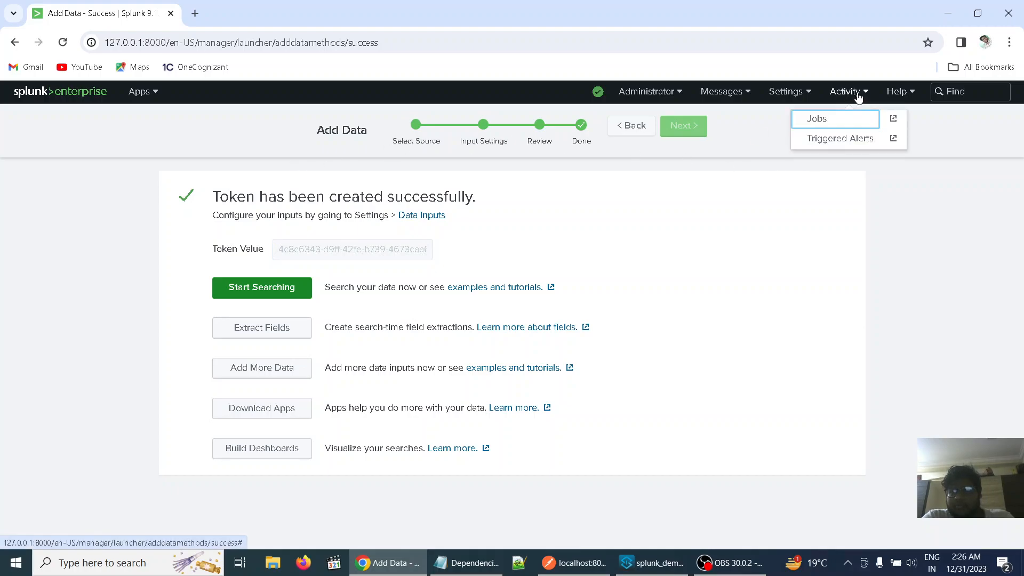
click(813, 91)
click(870, 145)
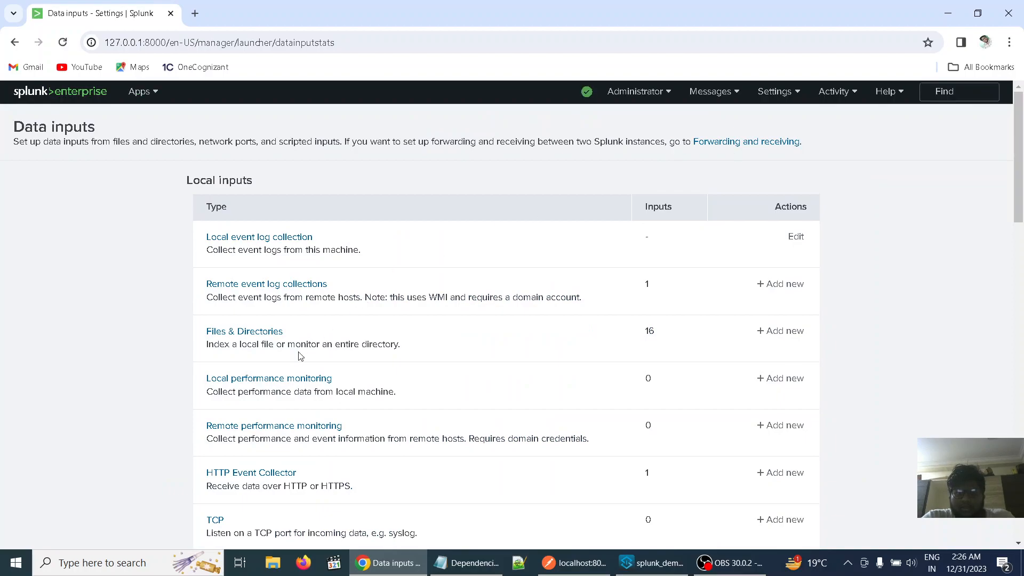
click(253, 476)
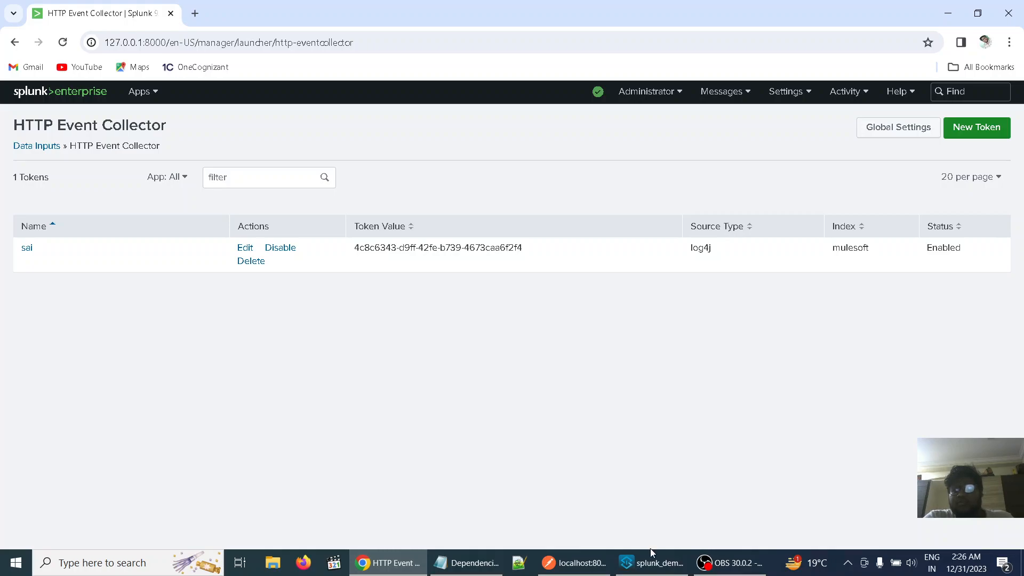
Switch to Anypoint Studio and open log4j2-test.xml from src/test/resources and pom.xml of the splunk_demo project
click(653, 566)
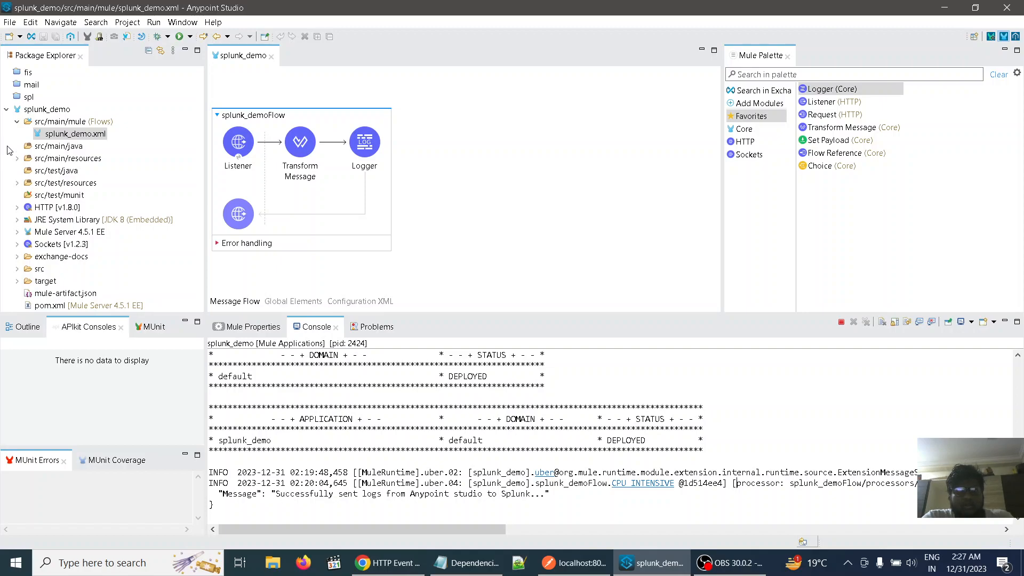
click(18, 182)
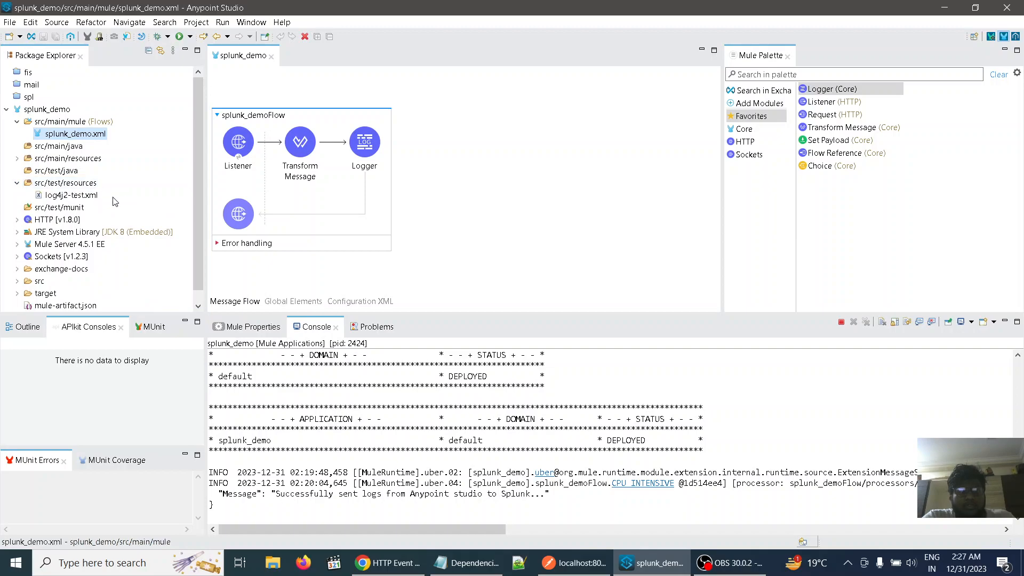
double_click(78, 197)
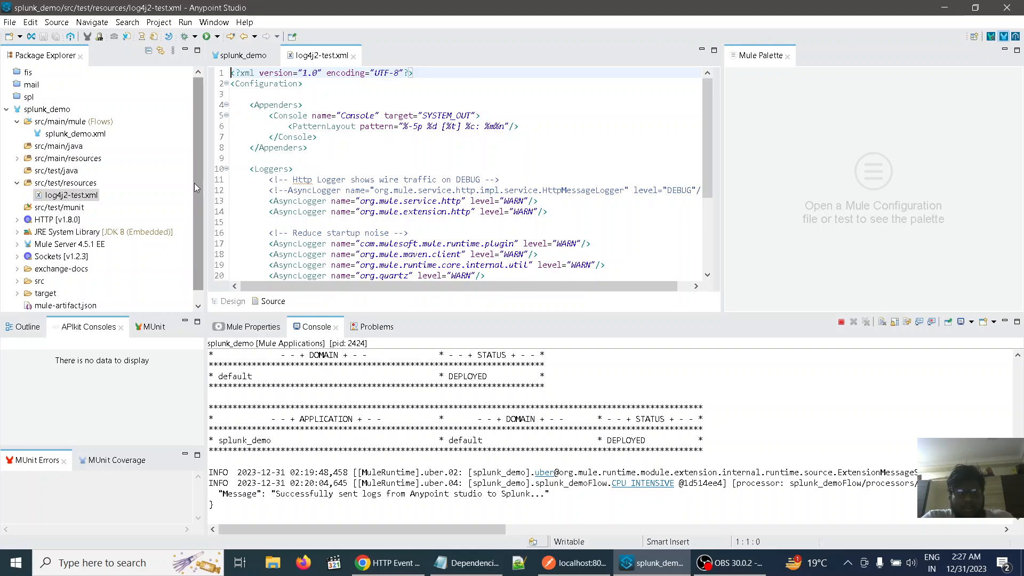
scroll(129, 209, down, 1)
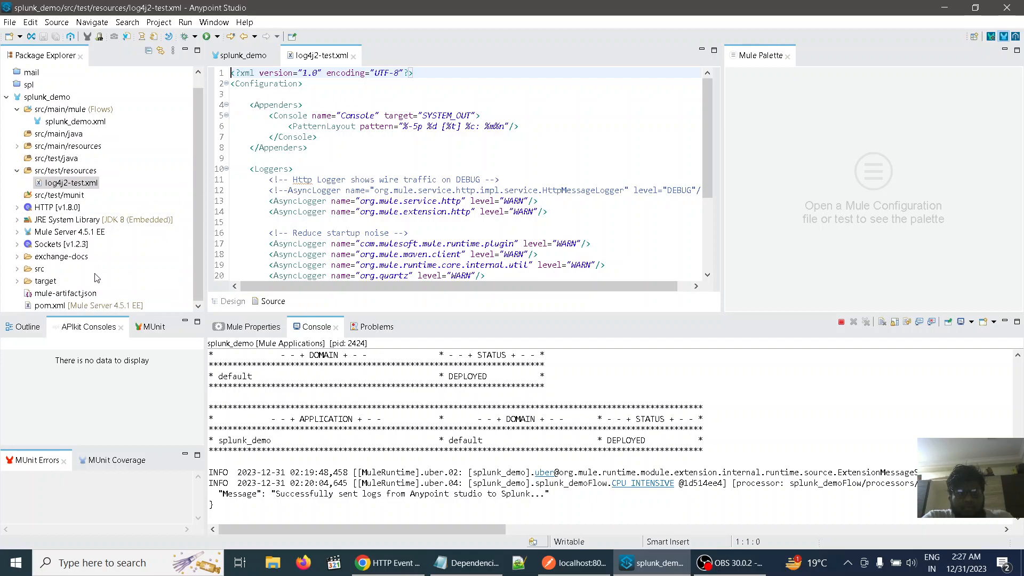
double_click(68, 305)
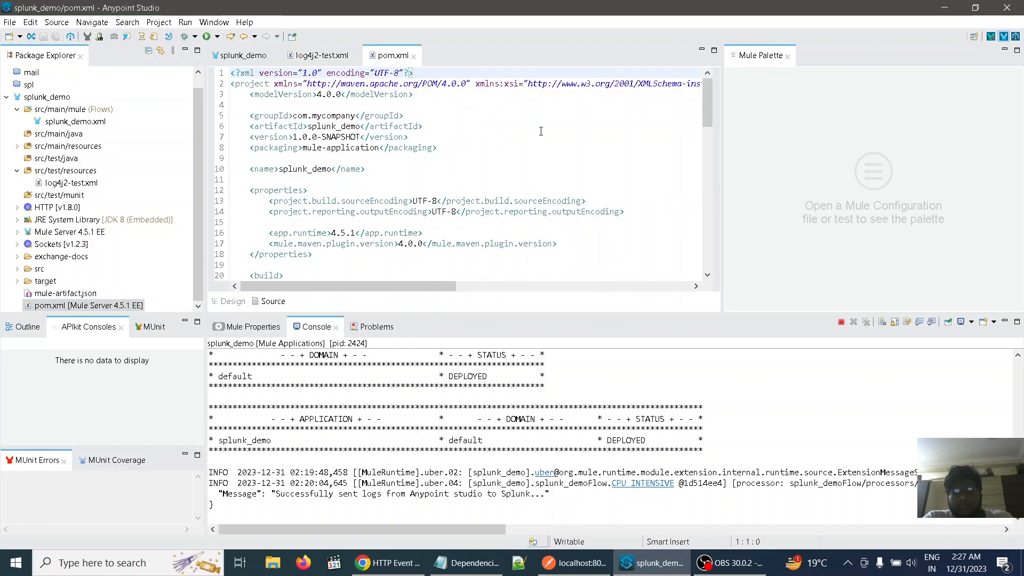
scroll(541, 131, down, 2)
scroll(541, 131, up, 2)
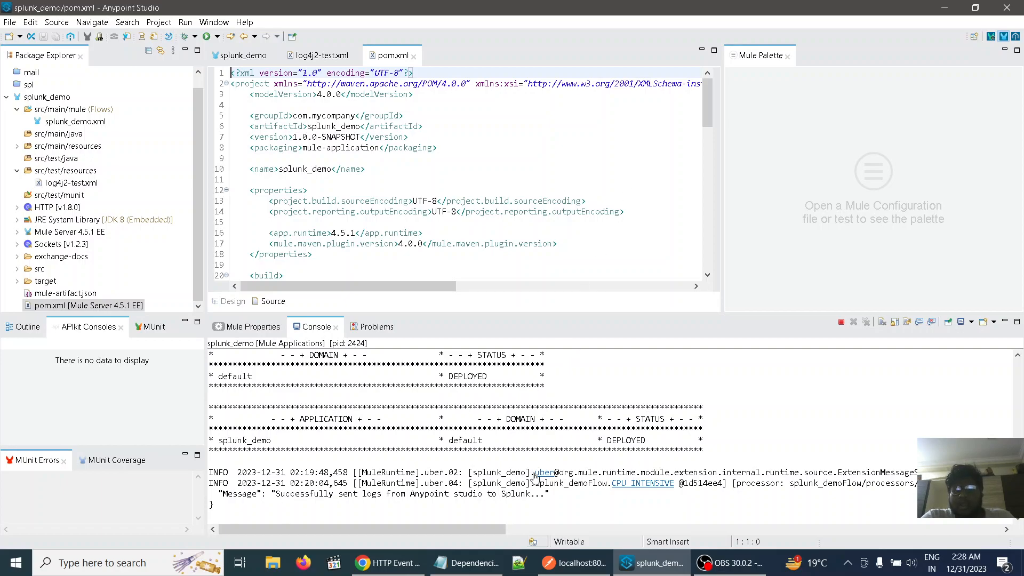
Look over the snippets in Dependencies.txt in Notepad and return to log4j2-test.xml in Anypoint Studio
click(489, 571)
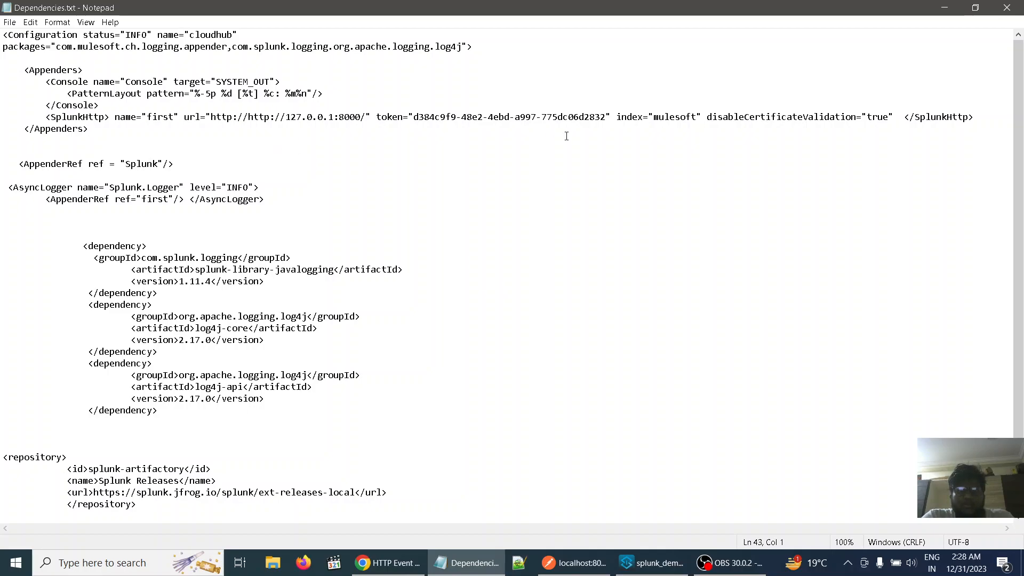
click(947, 6)
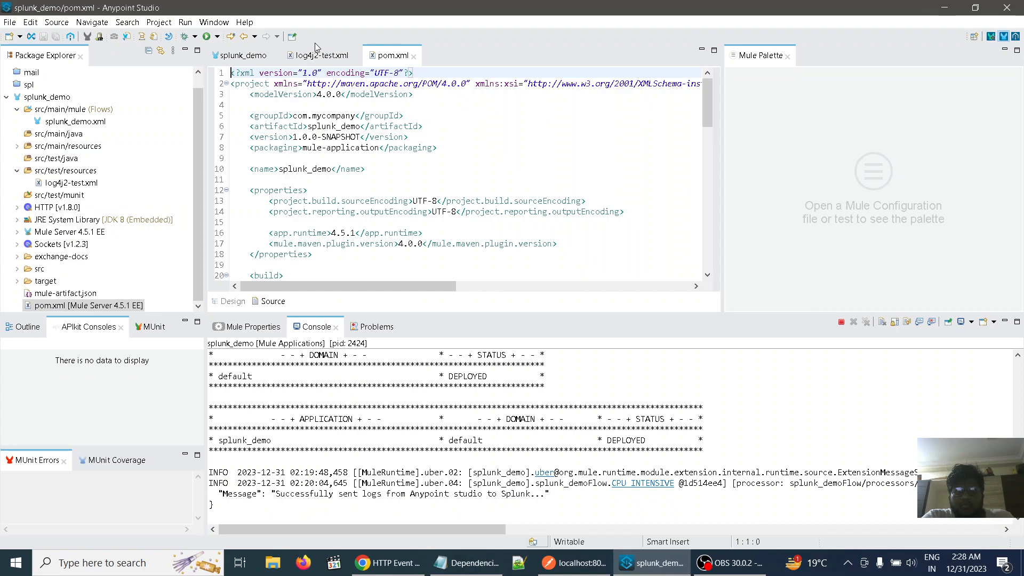
click(320, 55)
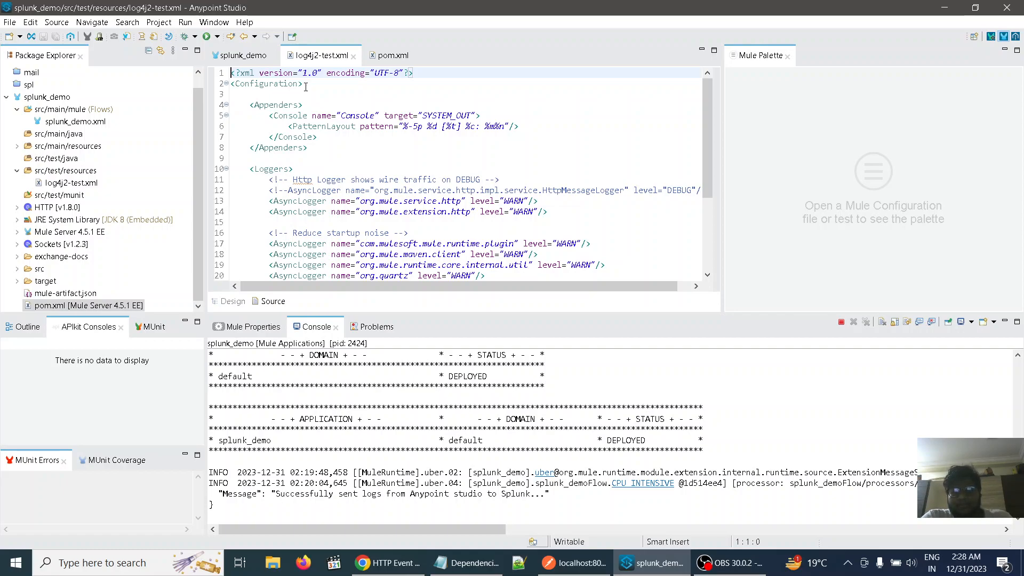
Copy the opening Configuration tag with status "INFO", name "cloudhub" and its logging packages from Dependencies.txt in Notepad
click(463, 570)
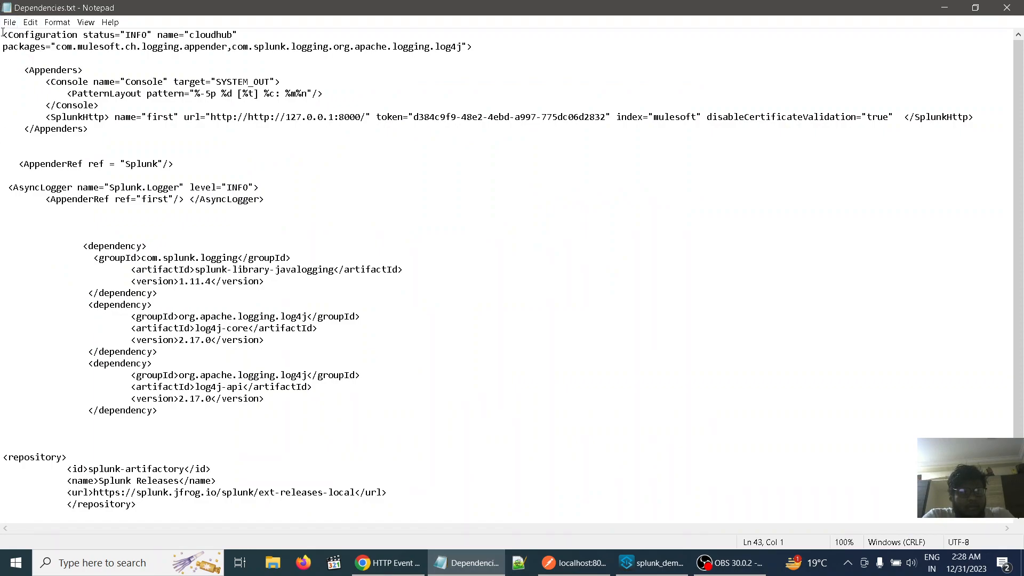
drag(3, 35, 62, 55)
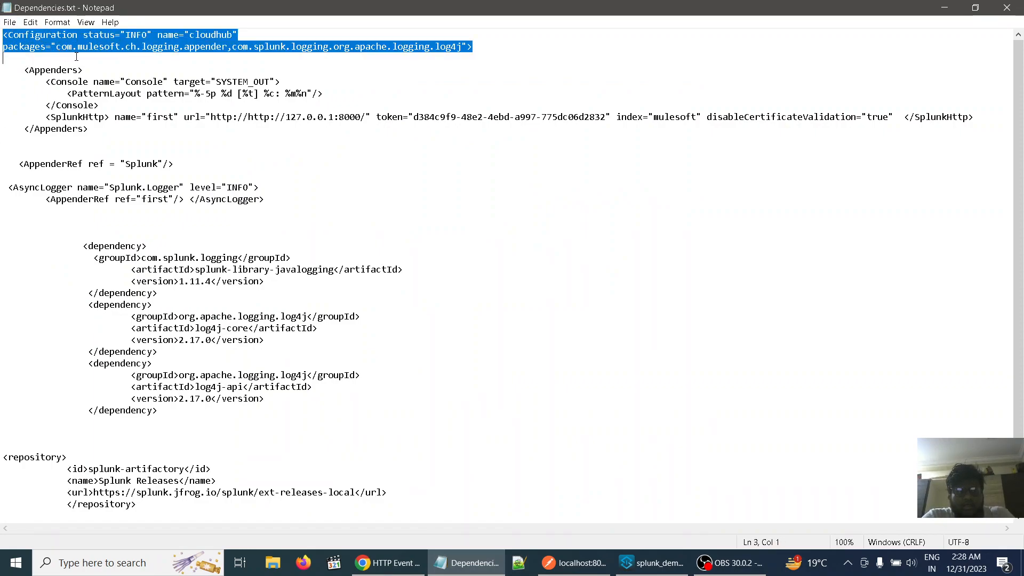
drag(283, 55, 404, 49)
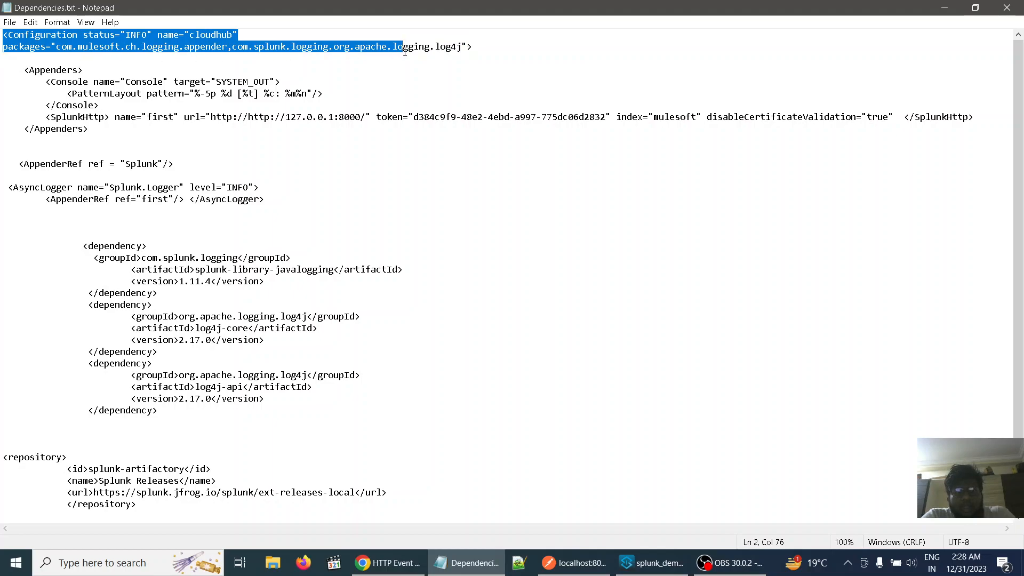
click(404, 63)
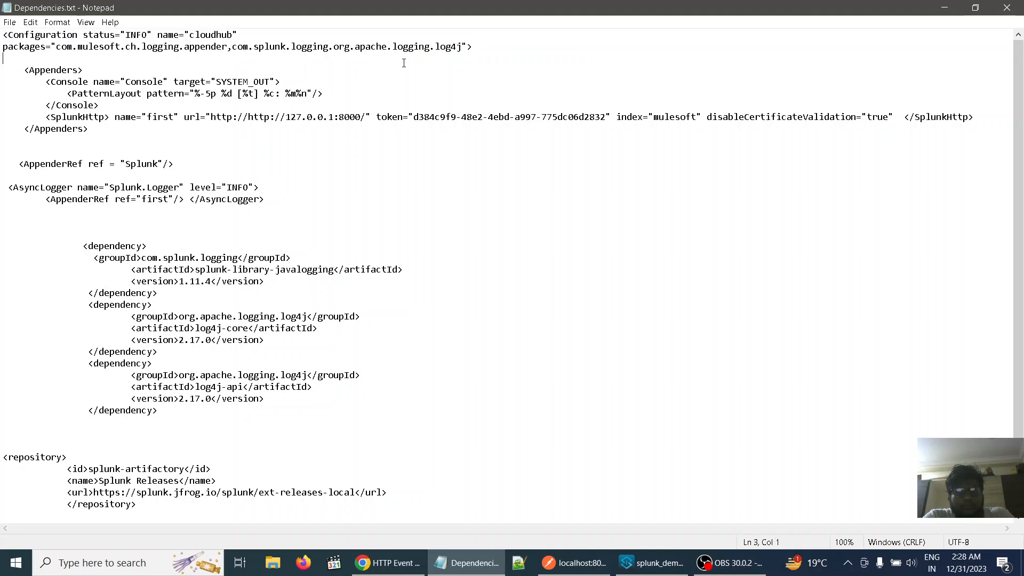
drag(4, 30, 224, 37)
drag(399, 41, 454, 47)
right_click(454, 47)
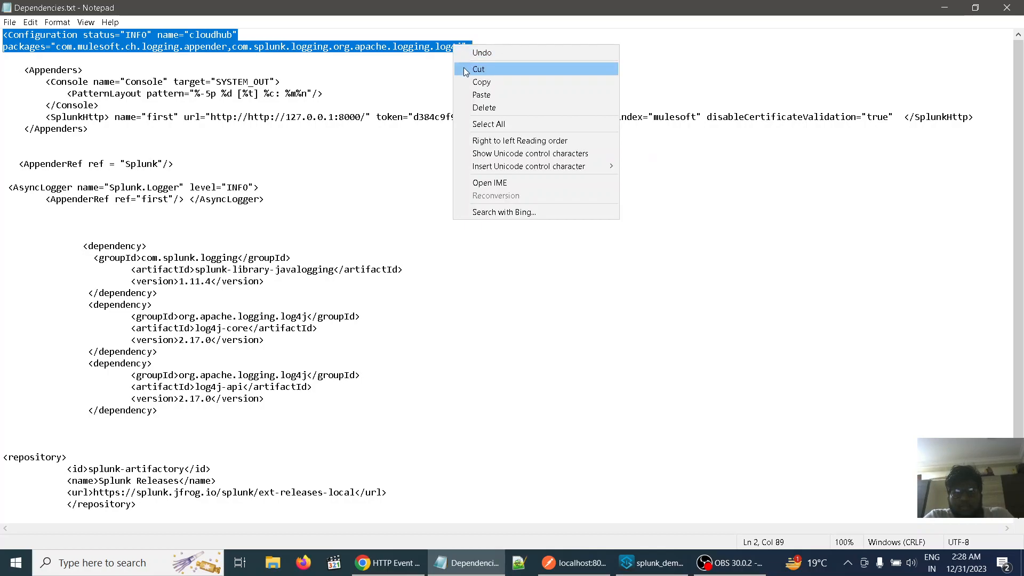
click(468, 82)
double_click(468, 82)
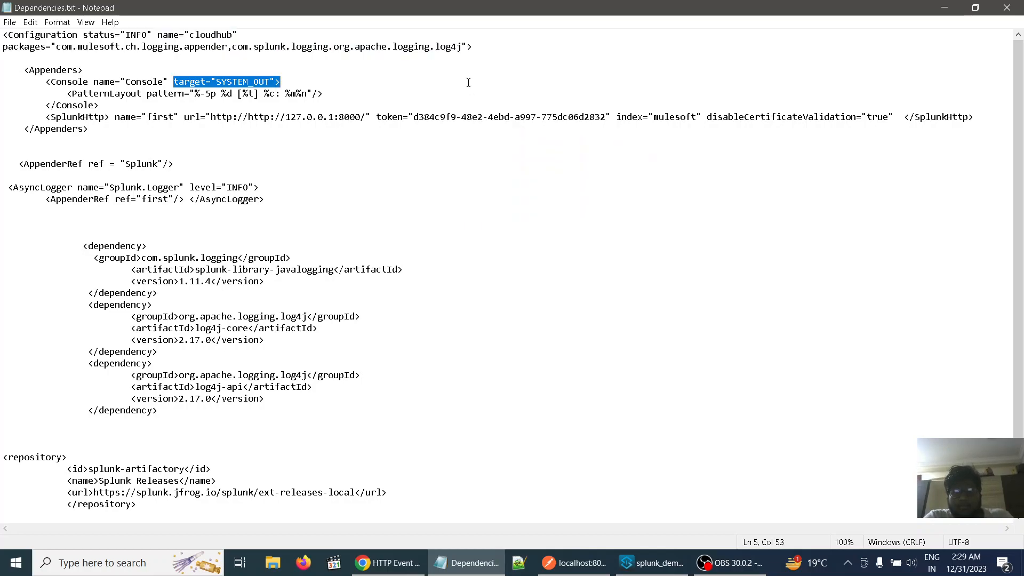
In Anypoint Studio, replace the opening Configuration tag in log4j2-test.xml with the copied one and save the file
click(661, 562)
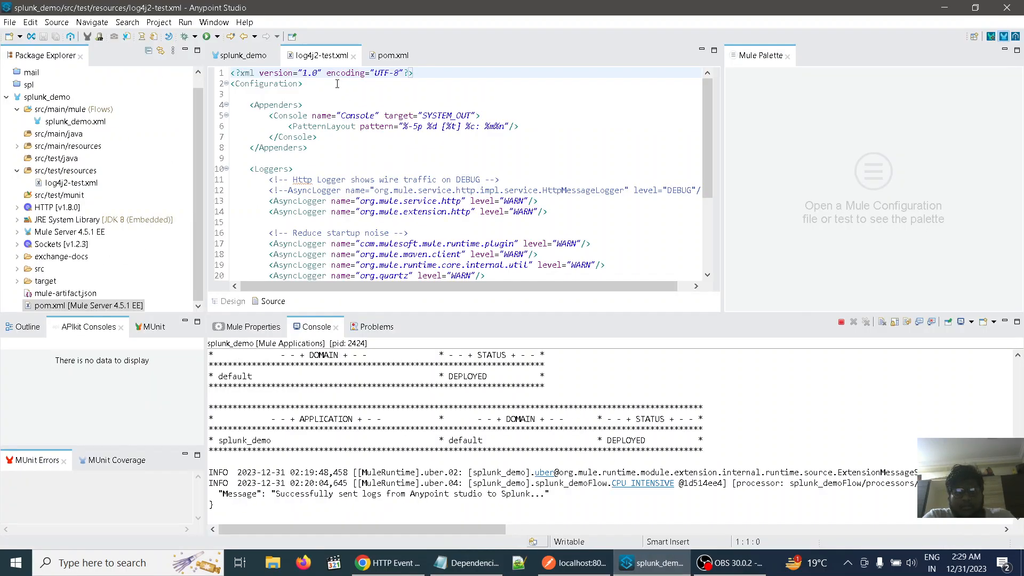
click(311, 83)
key(BackSpace)
key(BackSpace)
key(BackSpace)
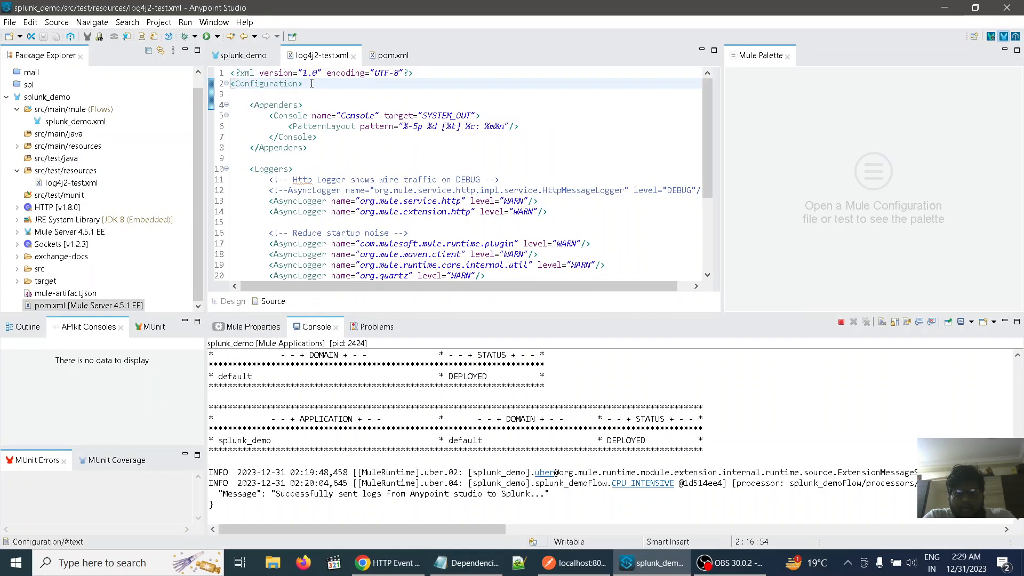
key(BackSpace)
key(BackSpace)
key(BackSpace)
key(BackSpace)
key(BackSpace)
key(BackSpace)
key(BackSpace)
key(BackSpace)
key(BackSpace)
key(BackSpace)
key(BackSpace)
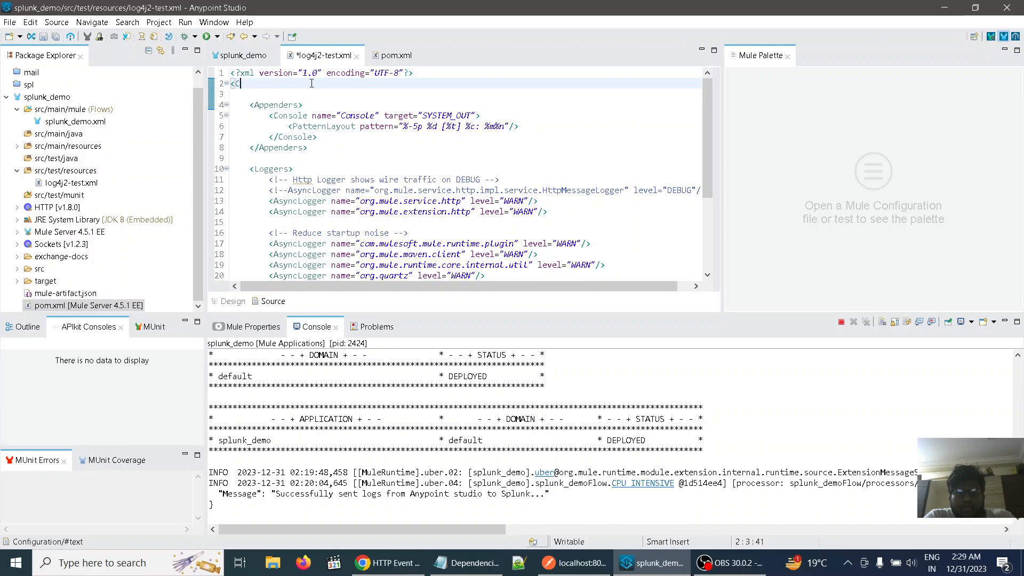
key(BackSpace)
key(ctrl+v)
key(ctrl+s)
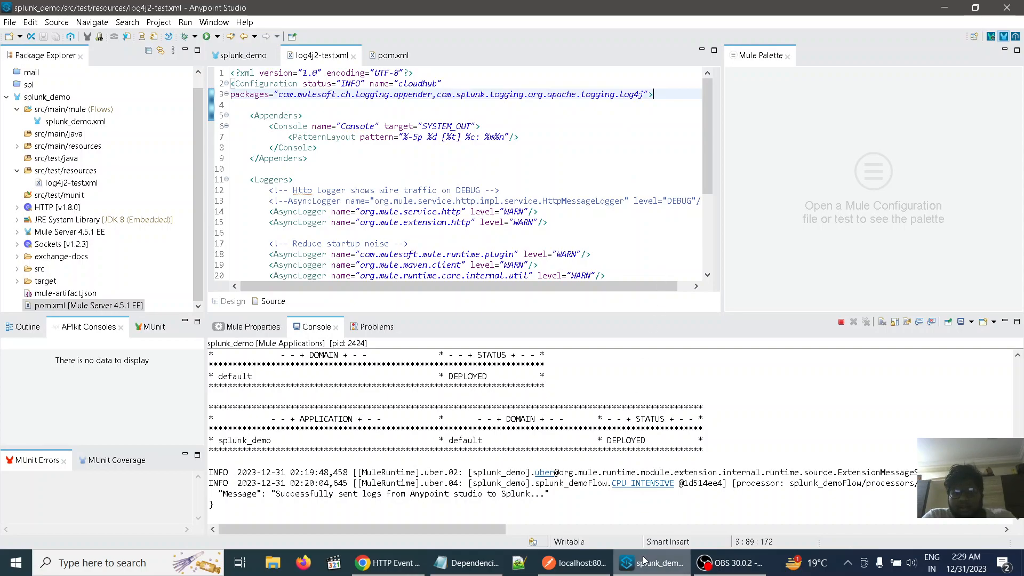
Switch to Dependencies.txt in Notepad and copy the whole Appenders block containing the Console and SplunkHttp entries
click(485, 571)
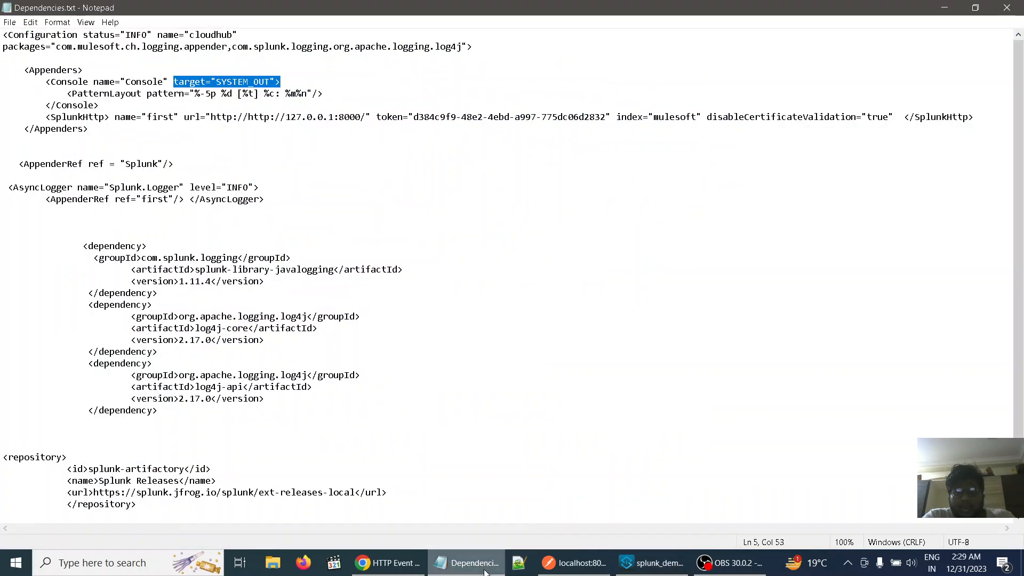
click(503, 258)
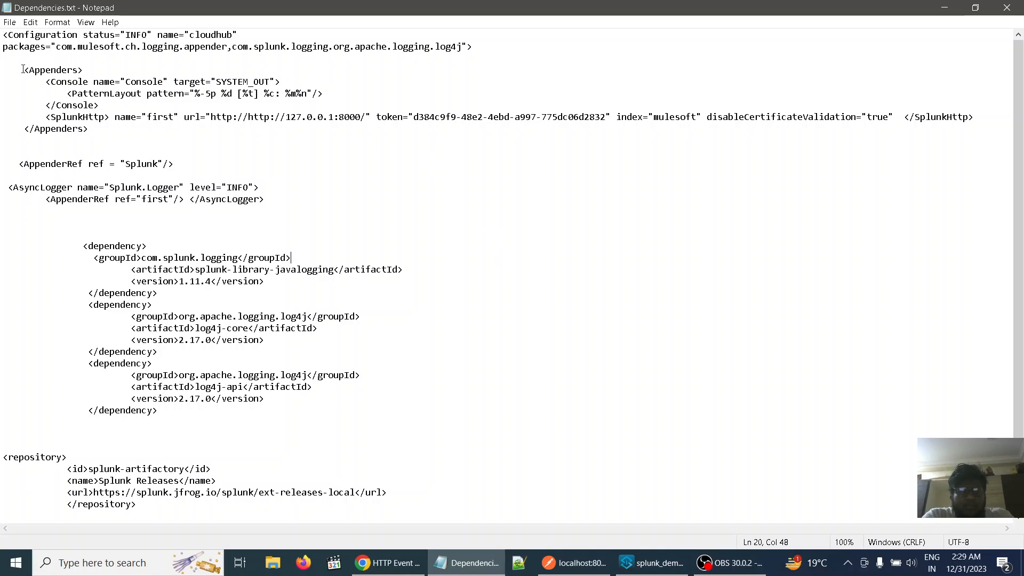
drag(23, 70, 523, 147)
drag(639, 135, 639, 129)
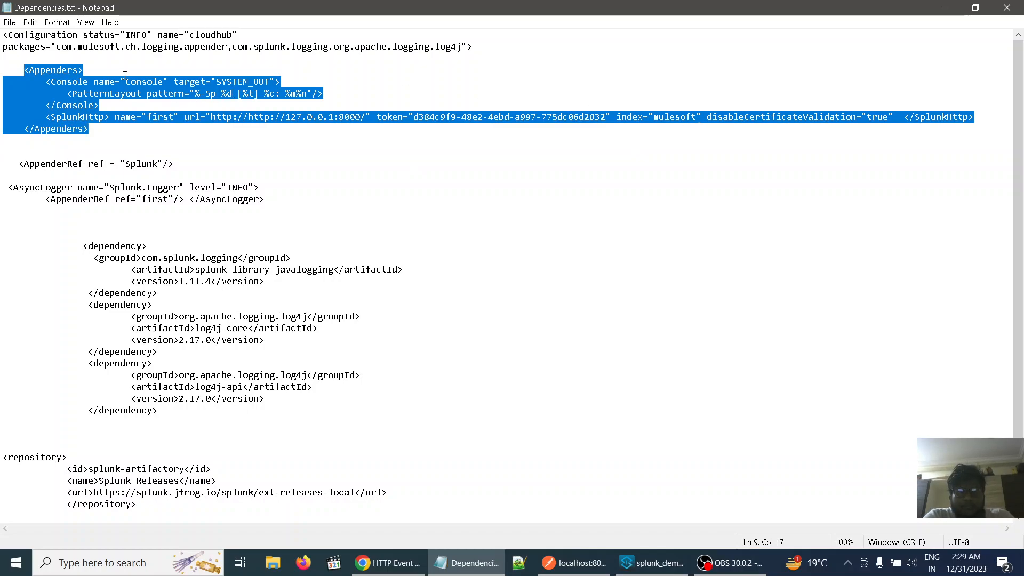
right_click(48, 89)
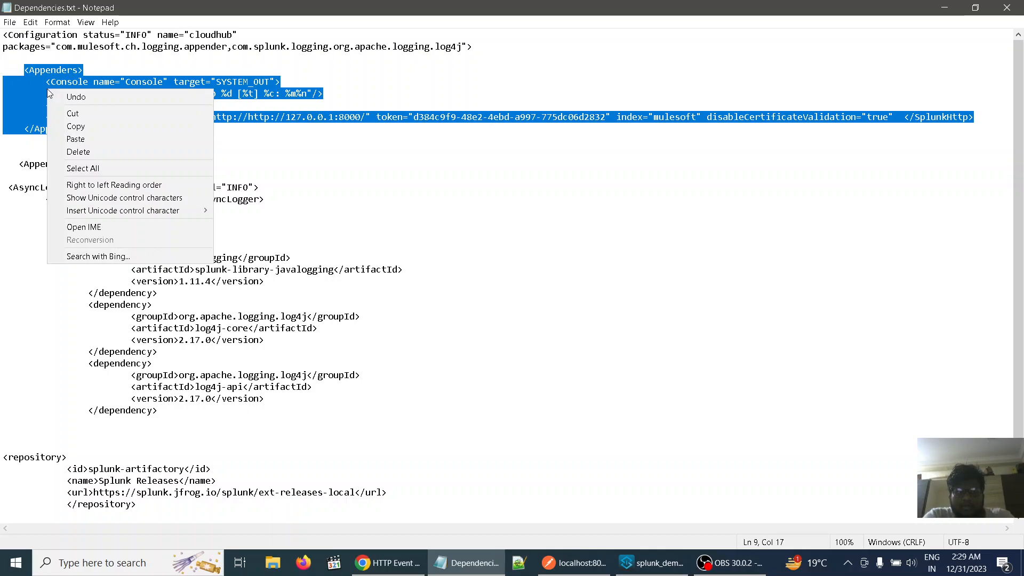
click(73, 128)
click(533, 241)
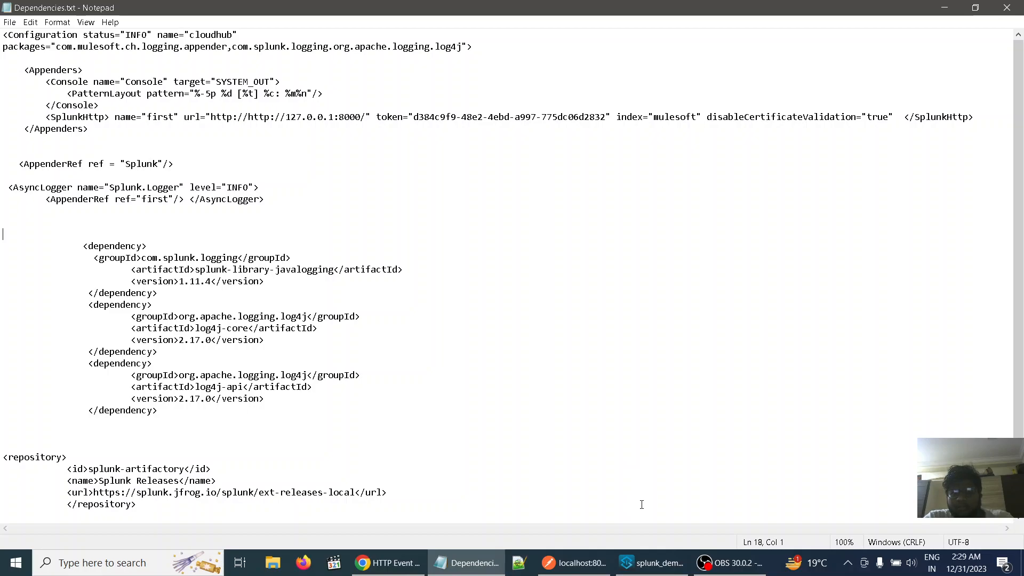
In Anypoint Studio, paste the Appenders block, including its SplunkHttp token attribute, on a new line below the opening Configuration tag in log4j2-test.xml
click(652, 562)
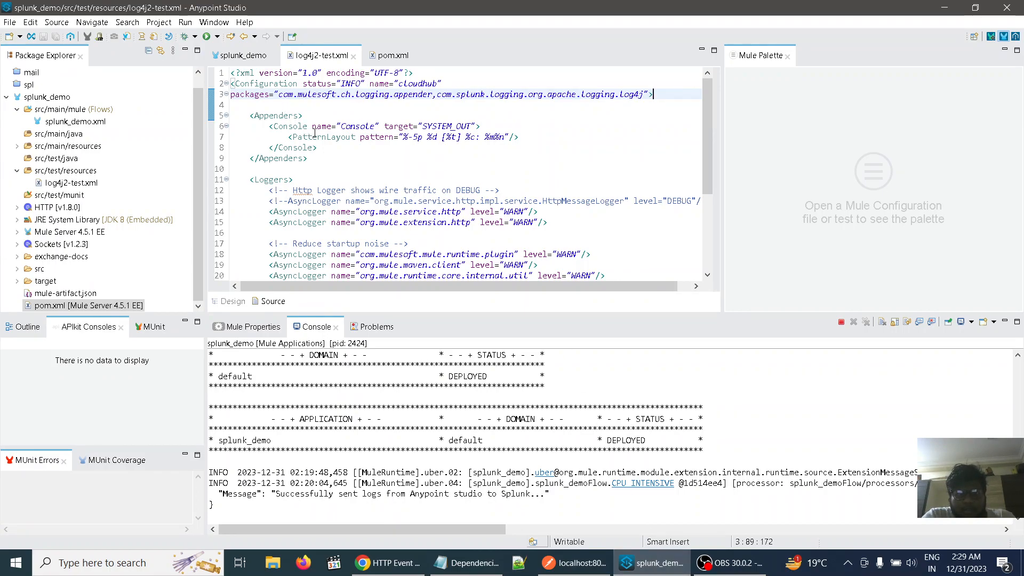
key(Return)
key(Return)
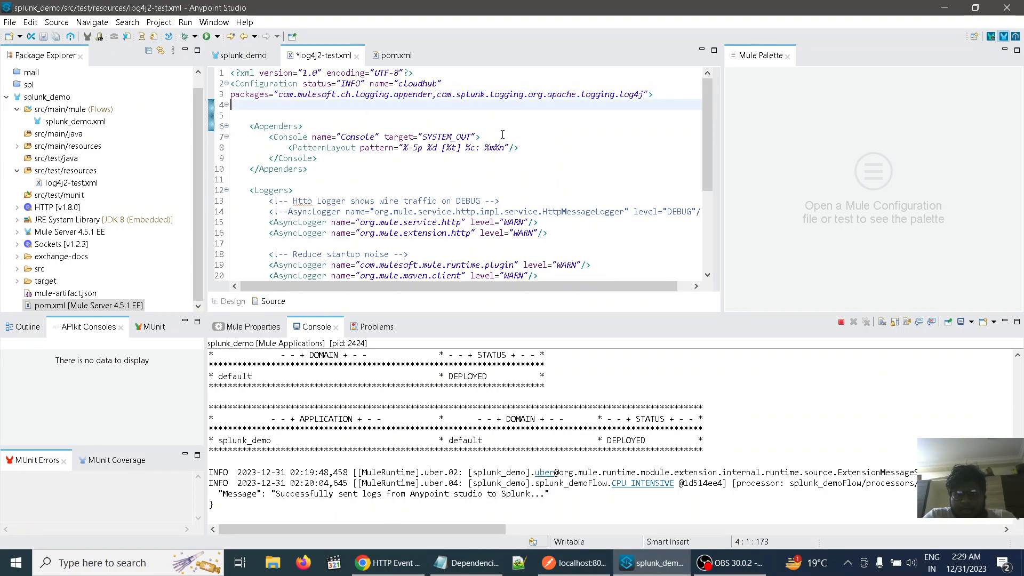
key(ctrl+v)
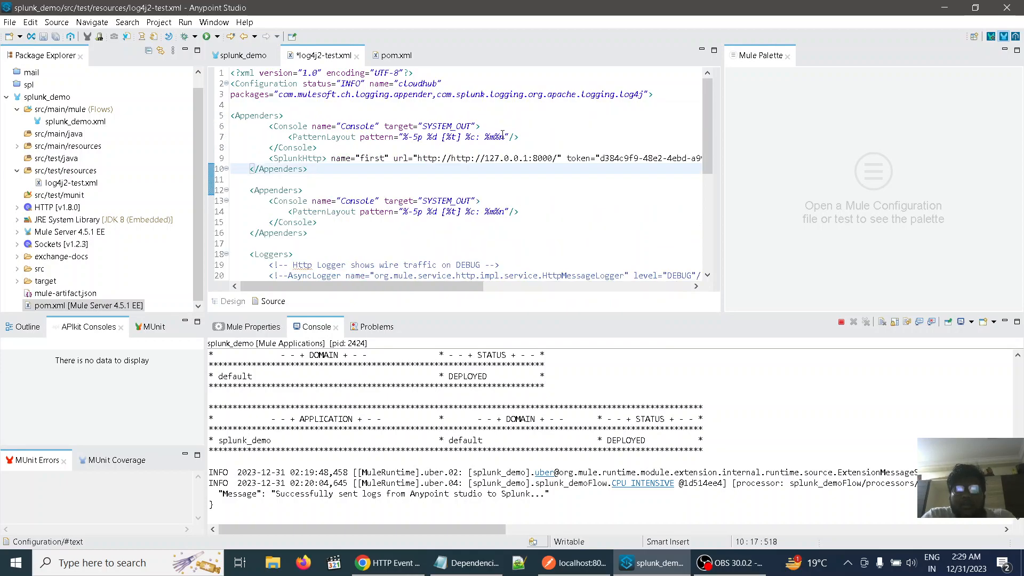
Replace the SplunkHttp entry's name value "first" with the name of the HTTP Event Collector token
click(385, 158)
key(BackSpace)
key(BackSpace)
key(BackSpace)
key(BackSpace)
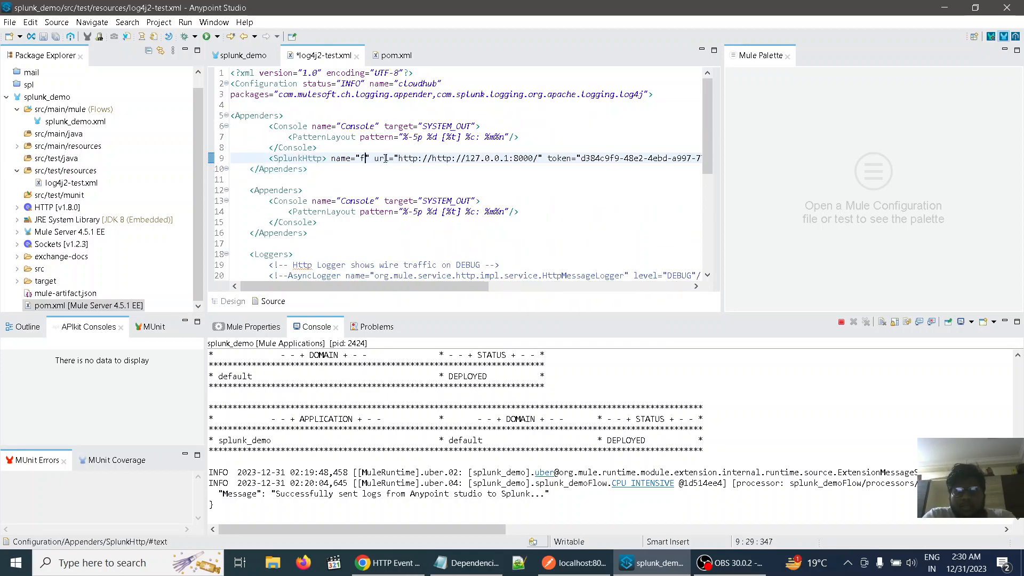
key(BackSpace)
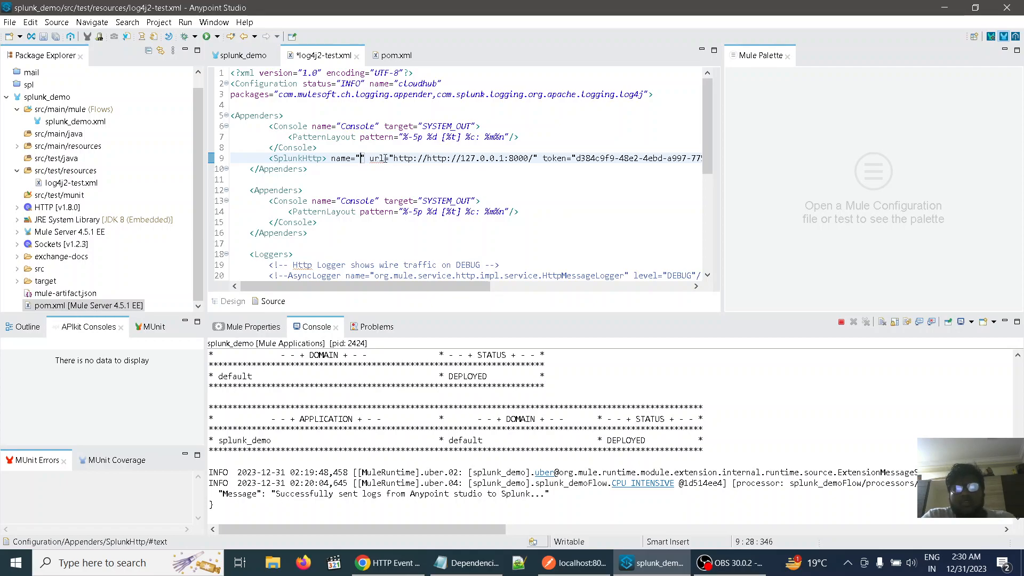
text(sai)
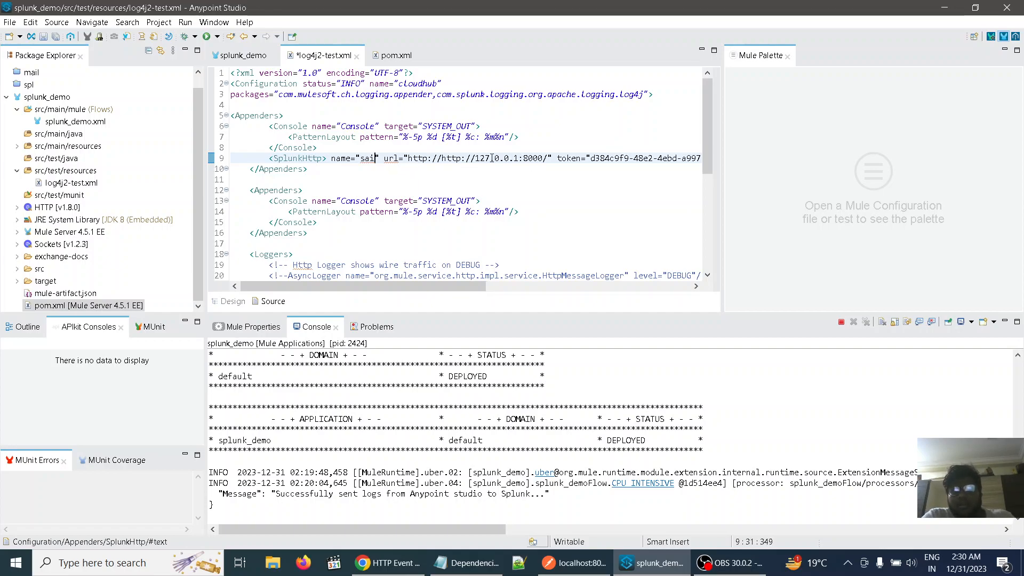
Compare the SplunkHttp entry's url, token and index attributes with the address and token details on Splunk's HTTP Event Collector page in Chrome
click(395, 568)
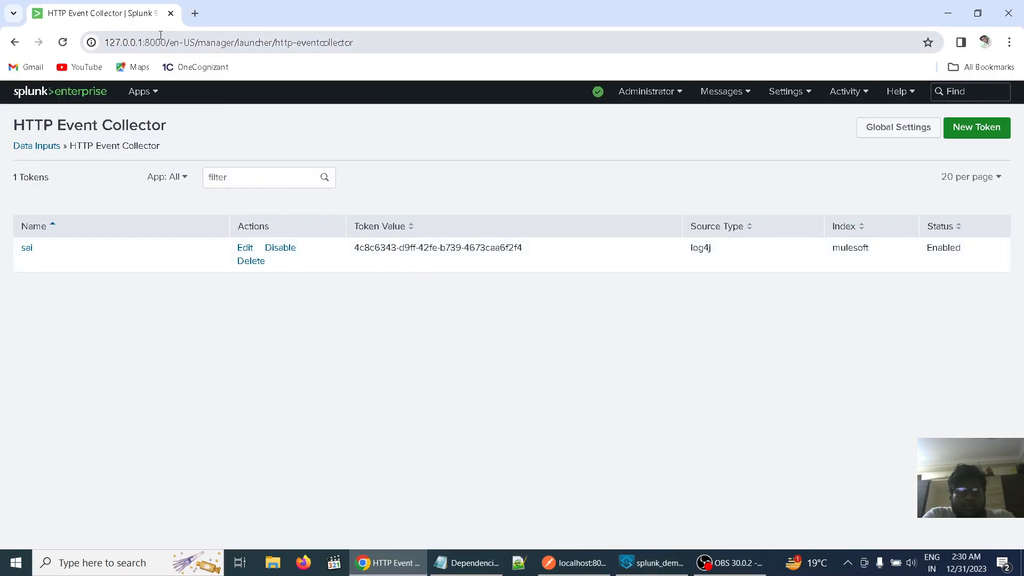
drag(167, 42, 93, 42)
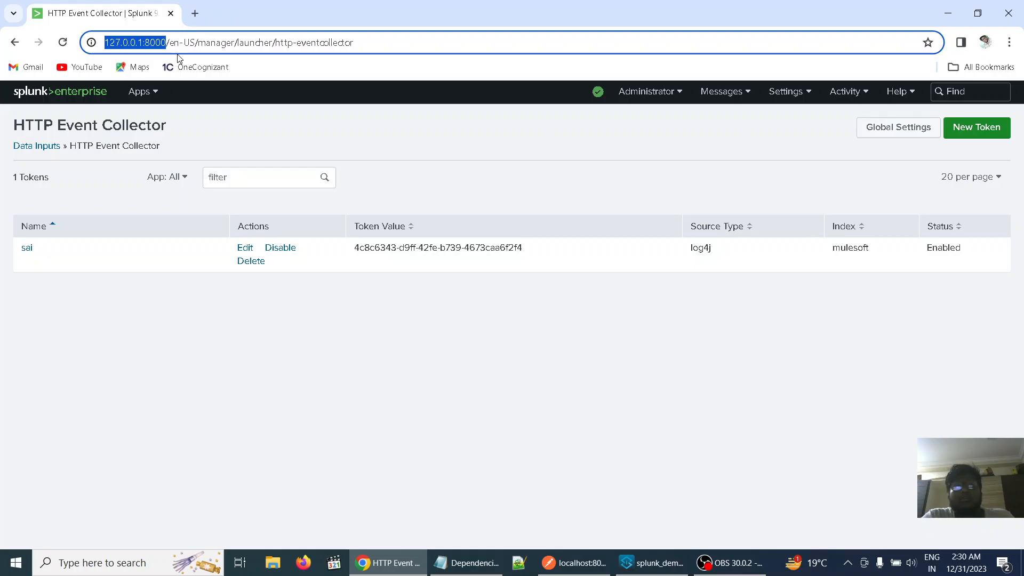
click(383, 45)
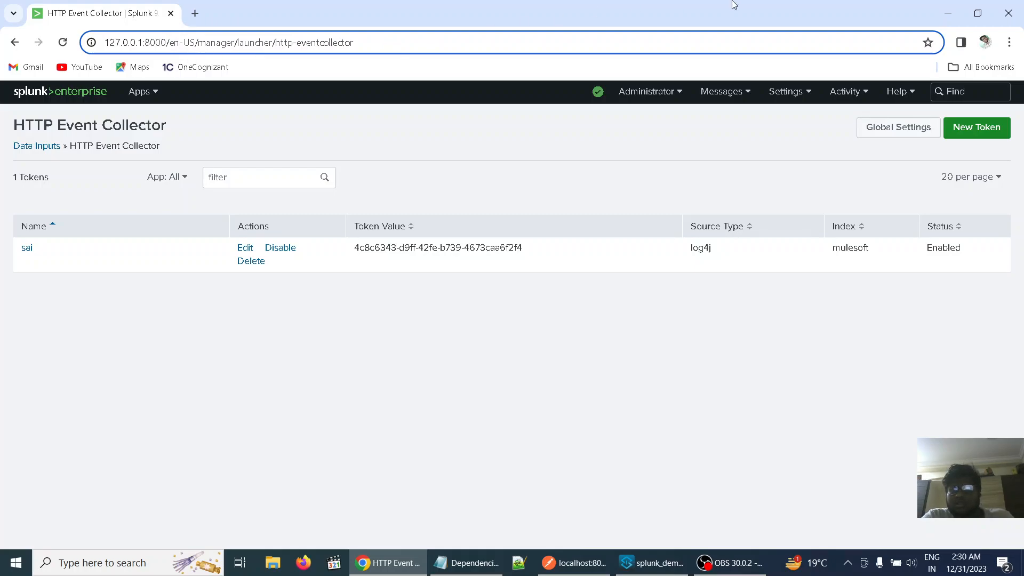
click(958, 7)
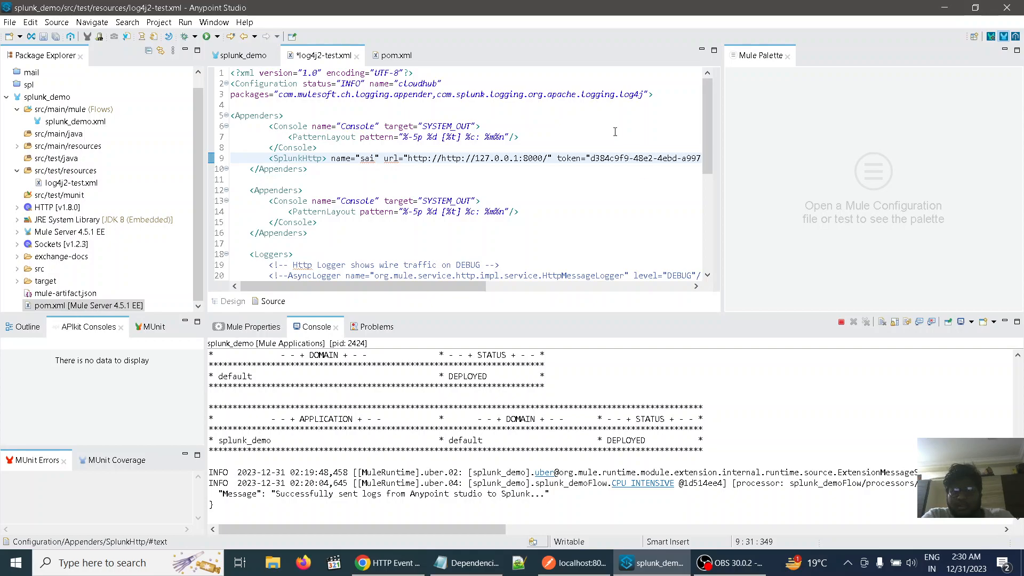
scroll(554, 161, right, 3)
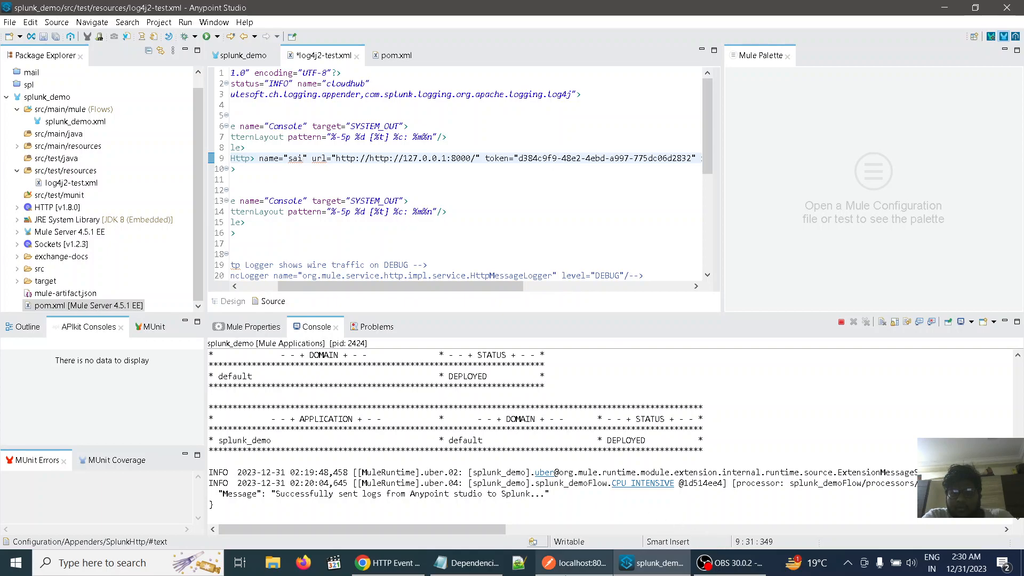
click(388, 562)
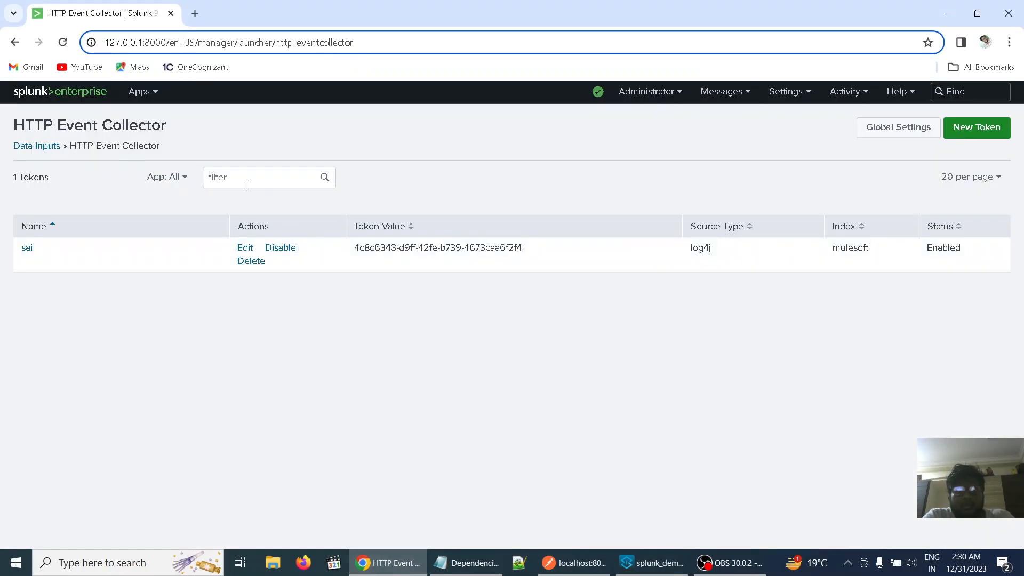
click(658, 569)
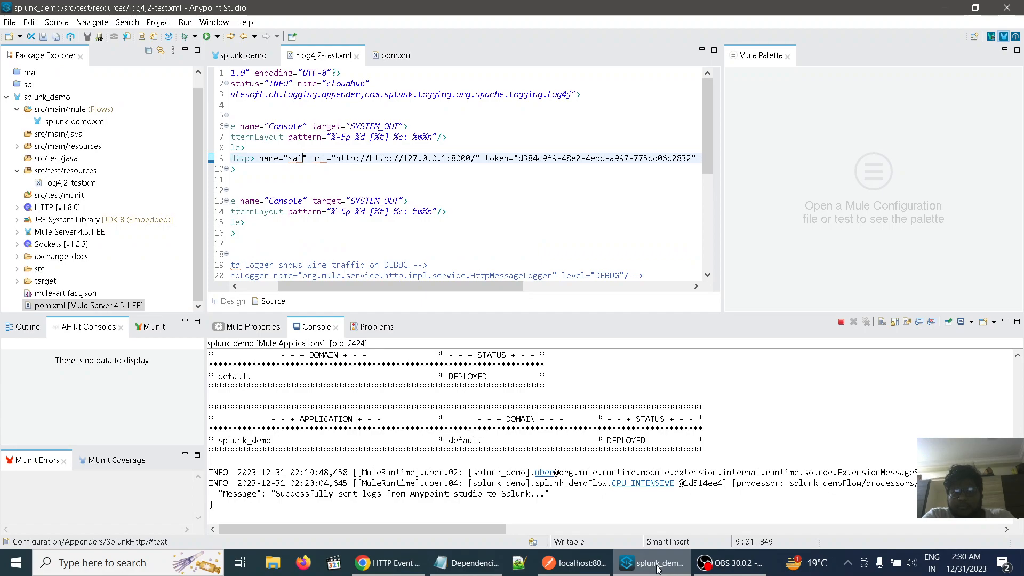
scroll(569, 235, right, 4)
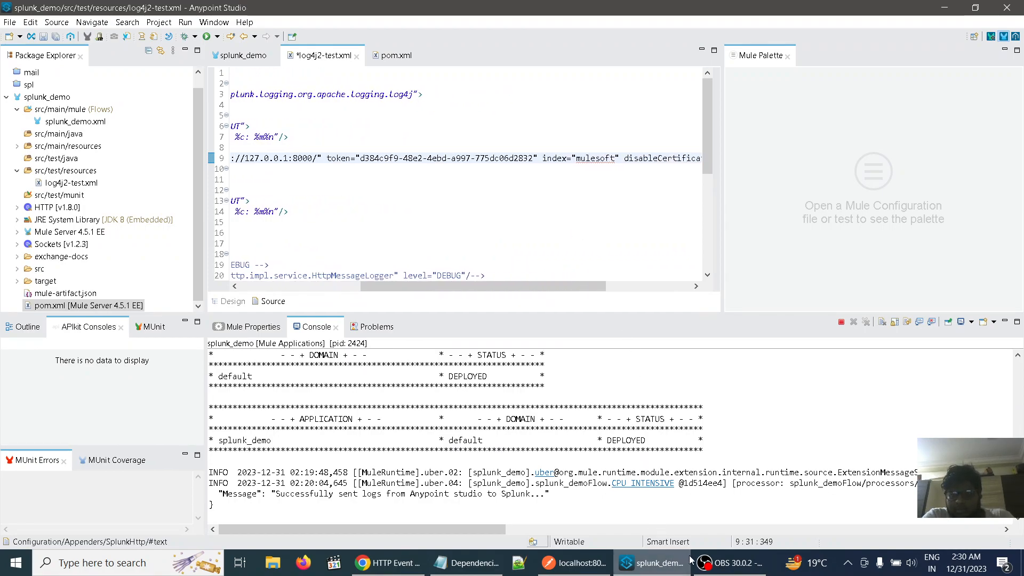
Switch to the HTTP Event Collector page in Chrome and copy the token value of the listed token
click(388, 561)
click(492, 251)
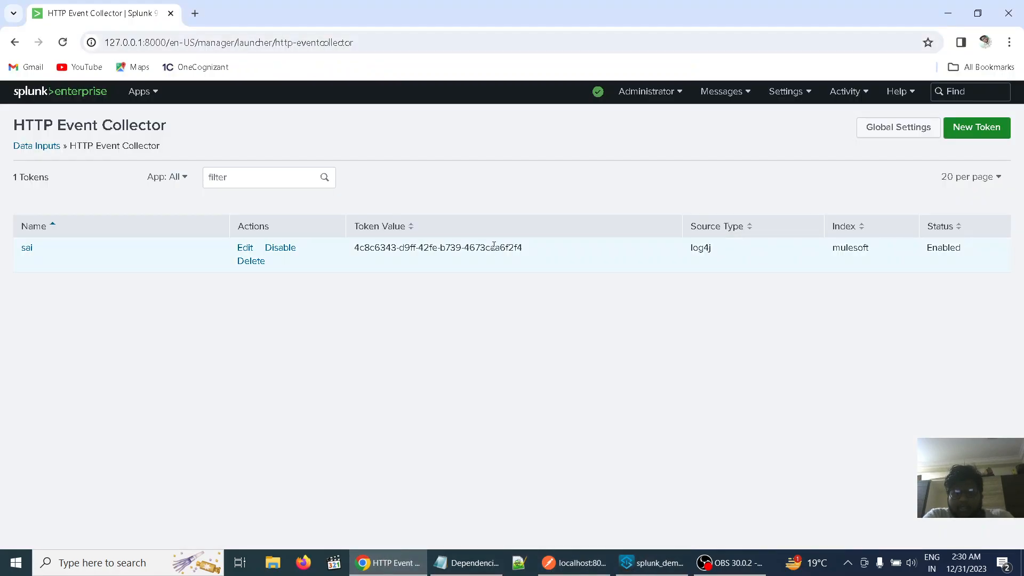
right_click(494, 249)
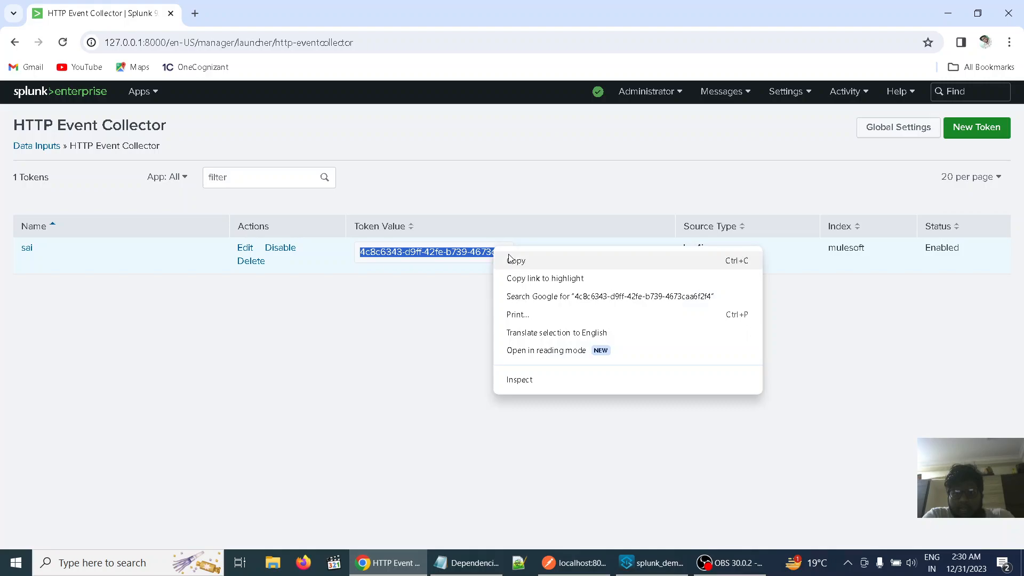
click(511, 260)
click(476, 342)
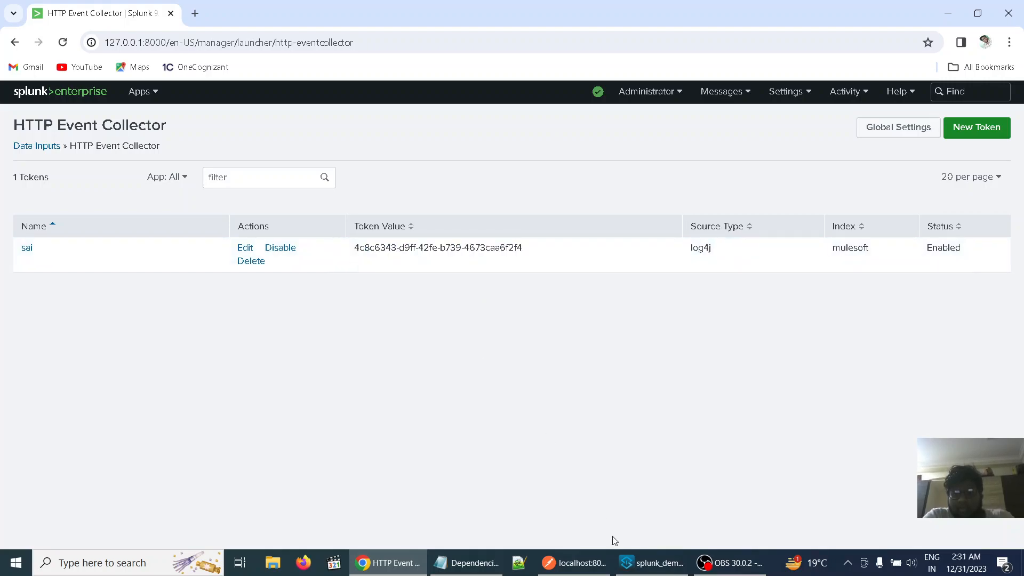
In Anypoint Studio, replace the SplunkHttp entry's token attribute with the copied token value, save log4j2-test.xml and review the rest of the line
click(631, 561)
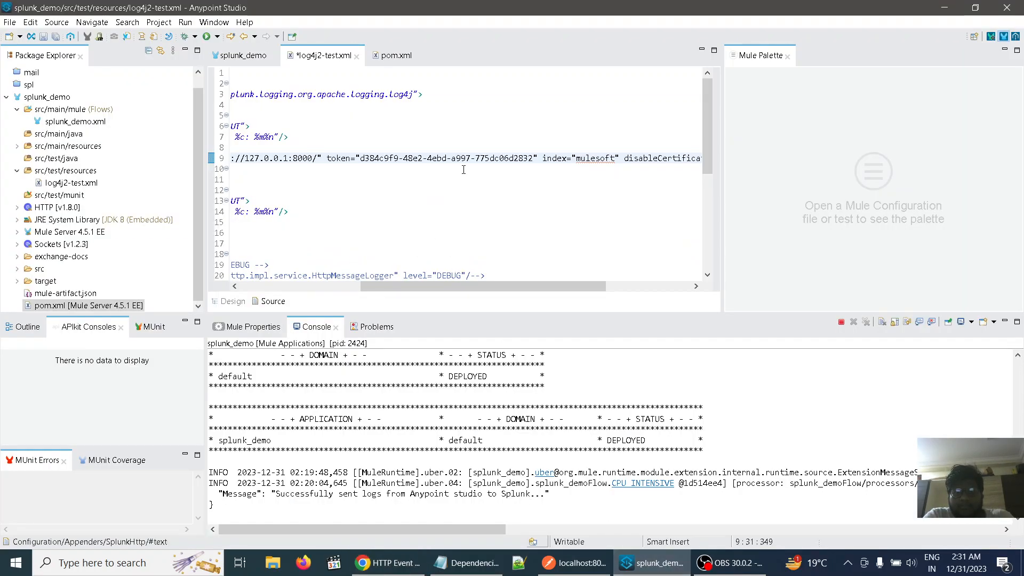
double_click(529, 158)
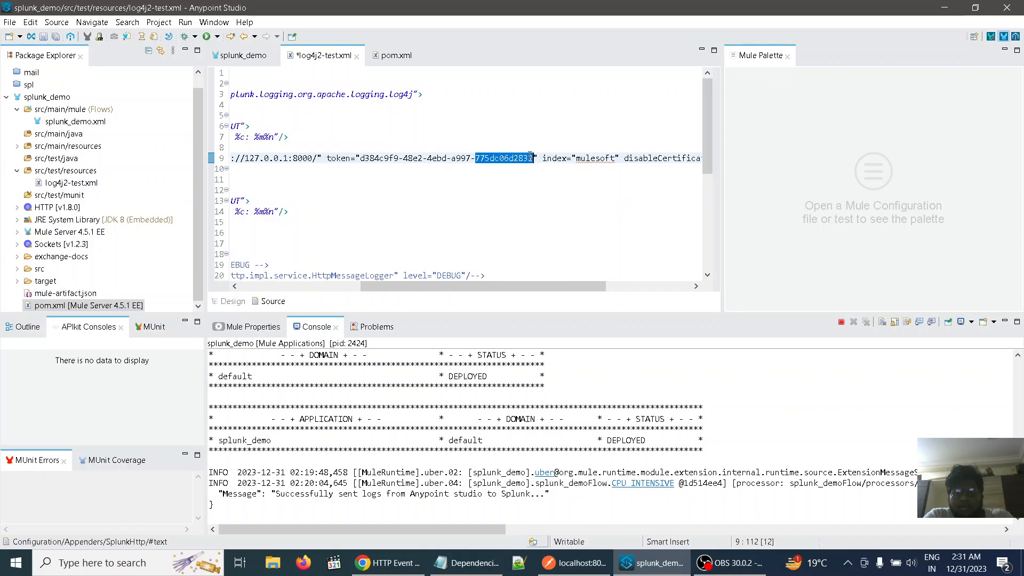
double_click(529, 158)
click(523, 186)
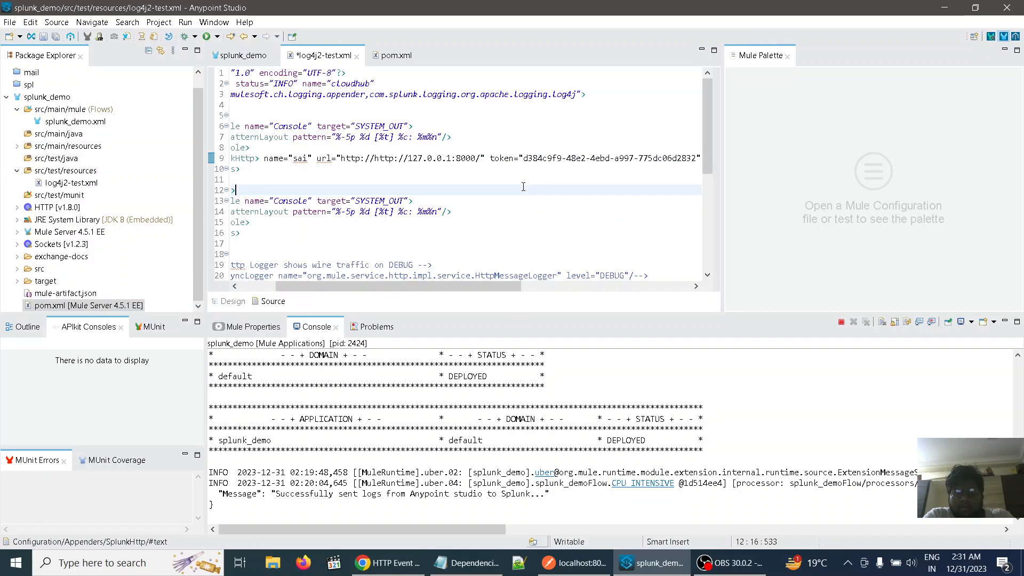
scroll(612, 155, right, 3)
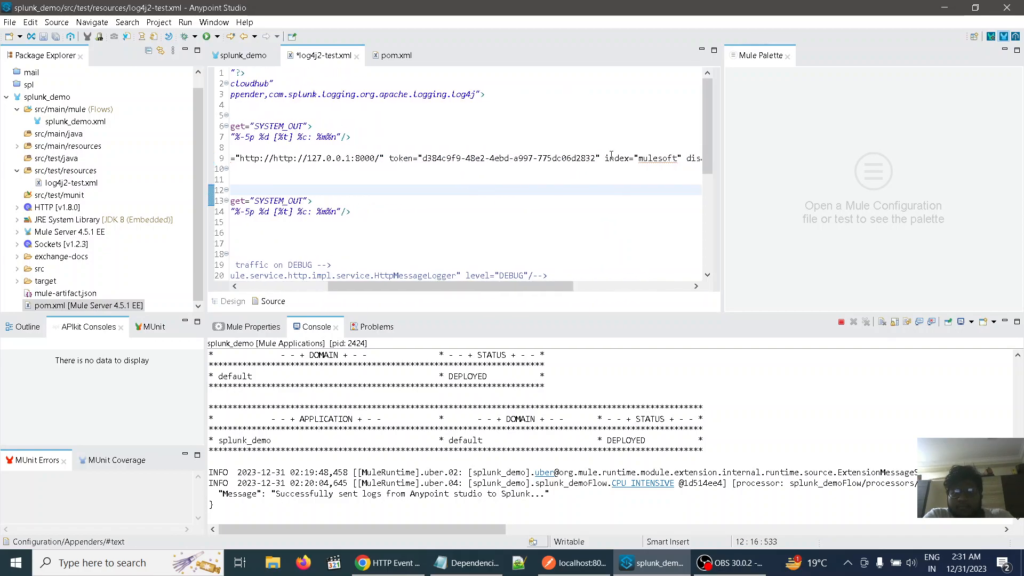
drag(596, 159, 540, 158)
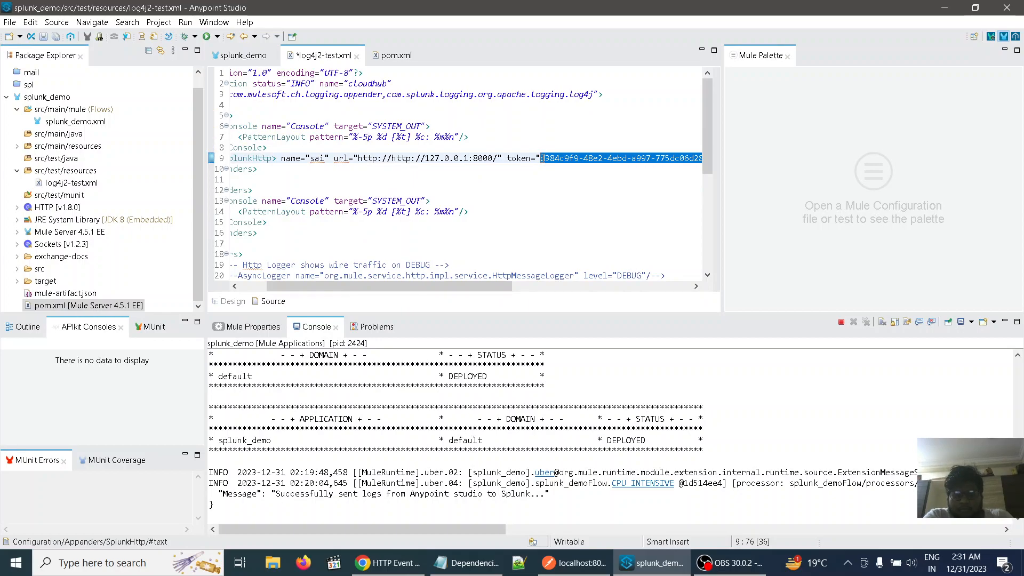
key(ctrl+v)
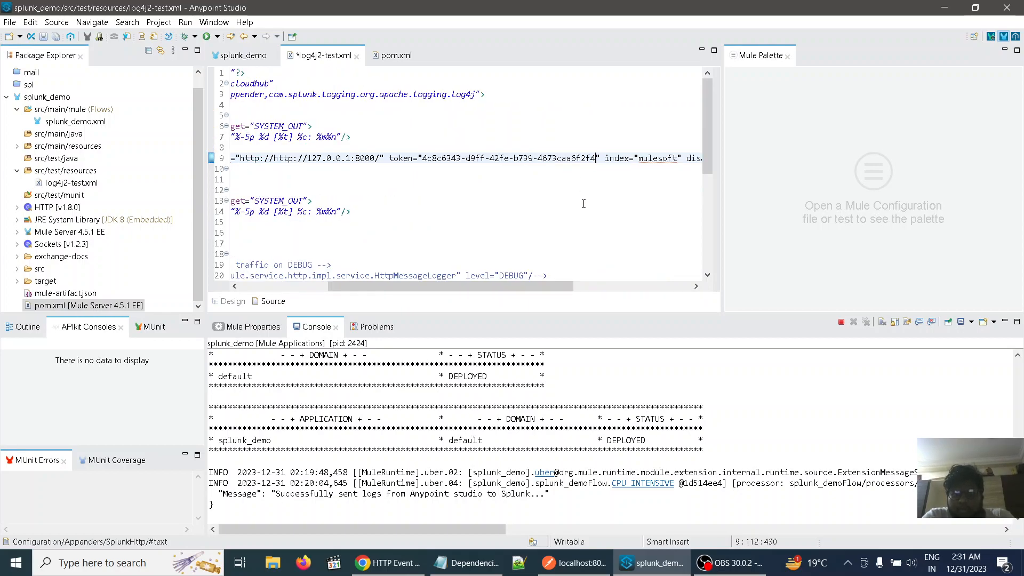
key(ctrl+s)
scroll(588, 204, right, 3)
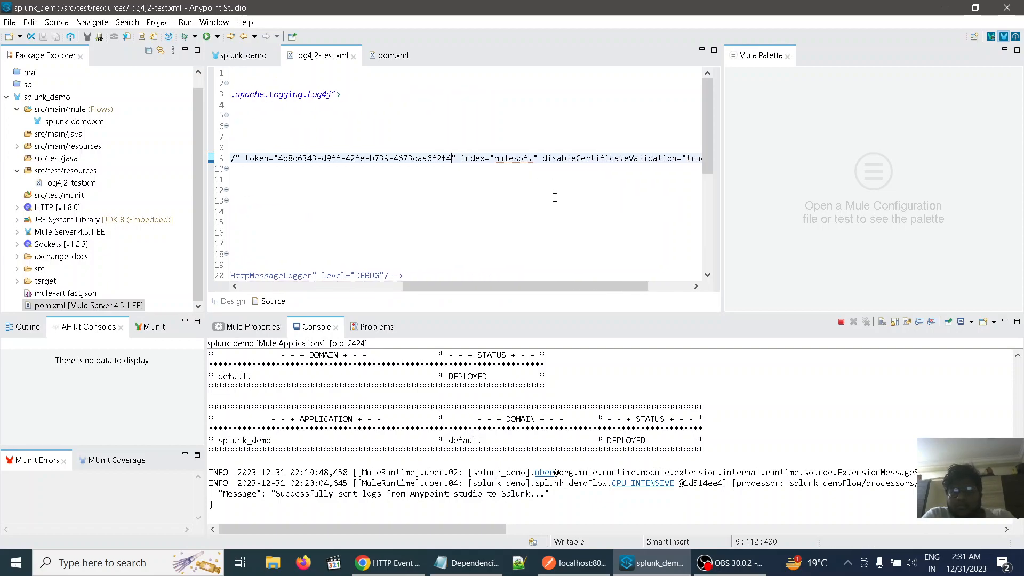
scroll(563, 201, right, 2)
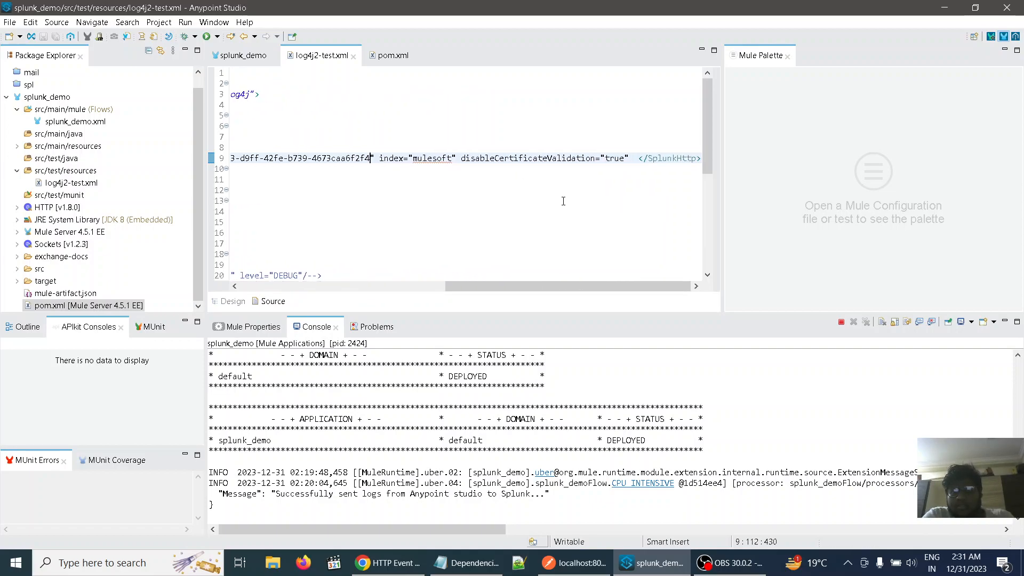
scroll(565, 201, left, 8)
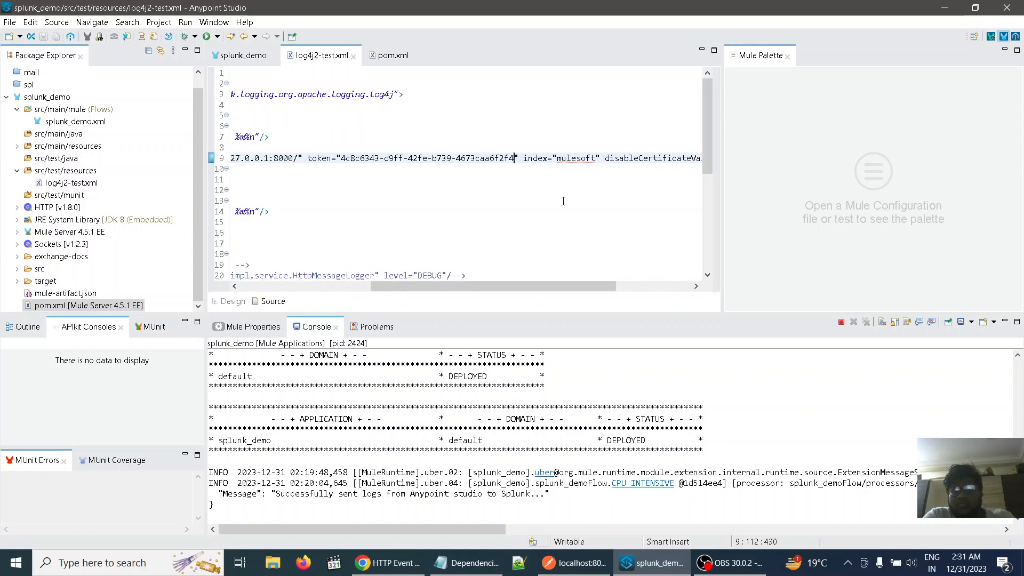
scroll(572, 200, left, 1)
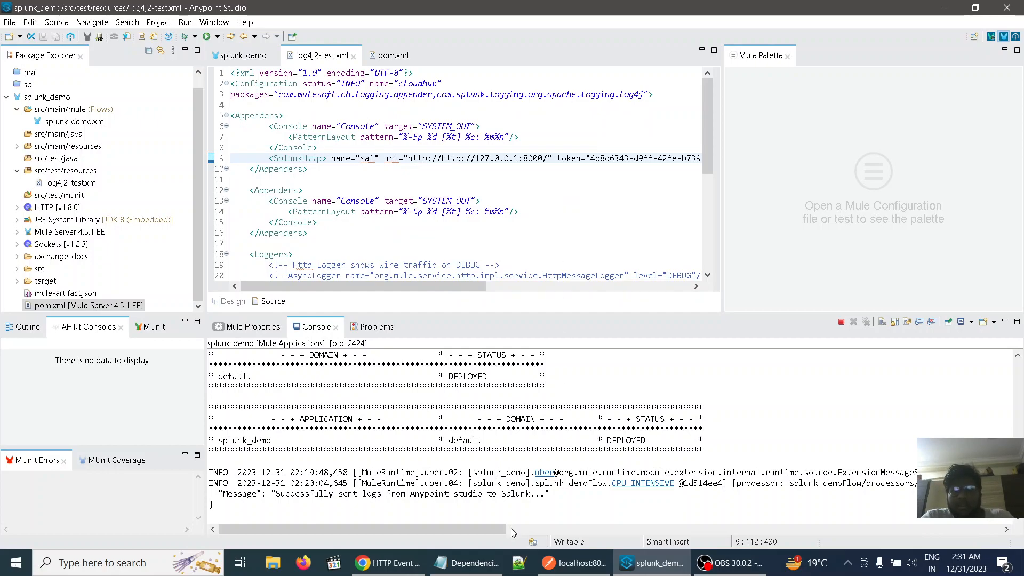
Switch to Dependencies.txt in Notepad and copy the <AppenderRef ref = "Splunk"/> line
click(459, 562)
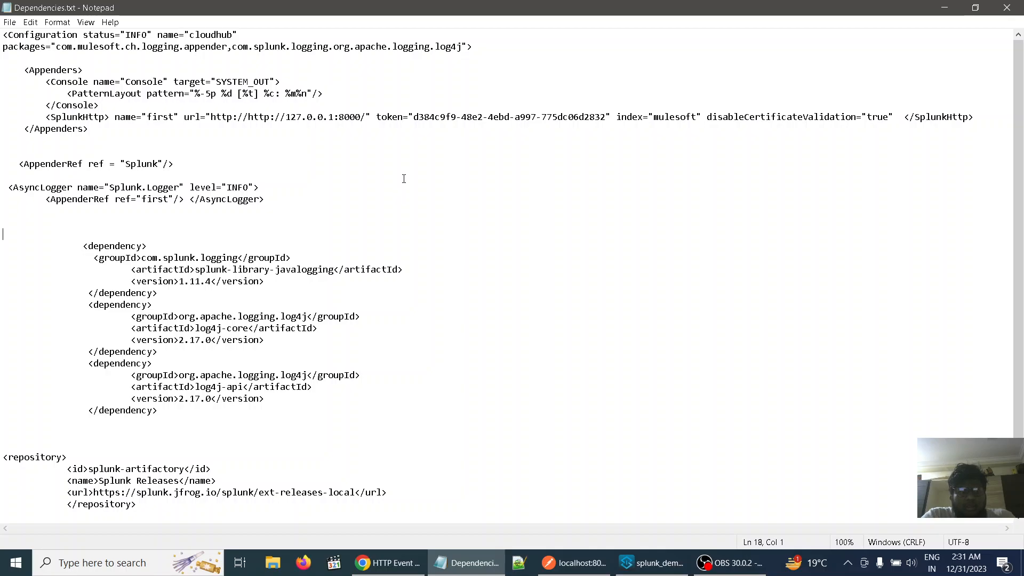
scroll(404, 179, down, 1)
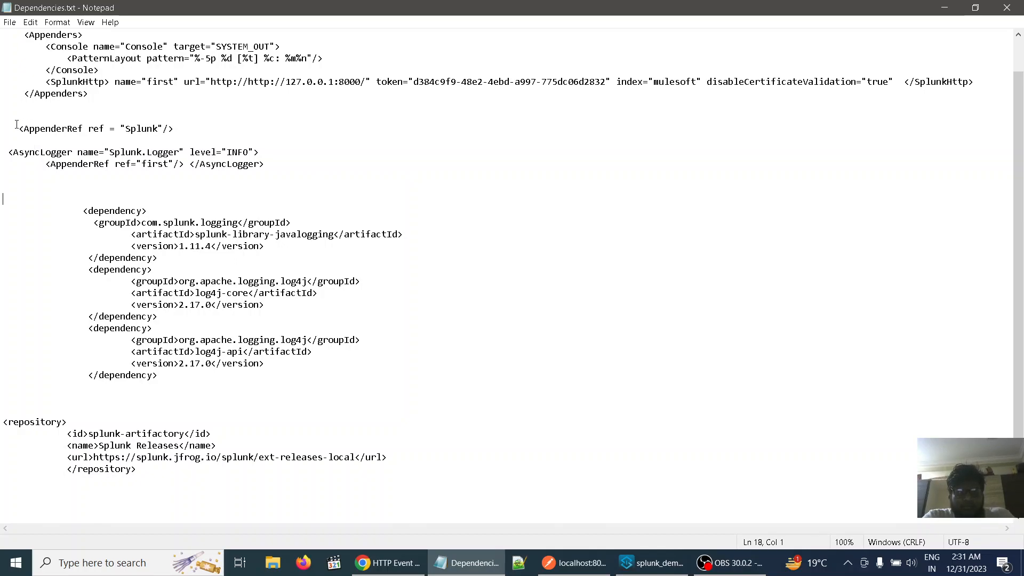
drag(16, 125, 183, 126)
key(ctrl+c)
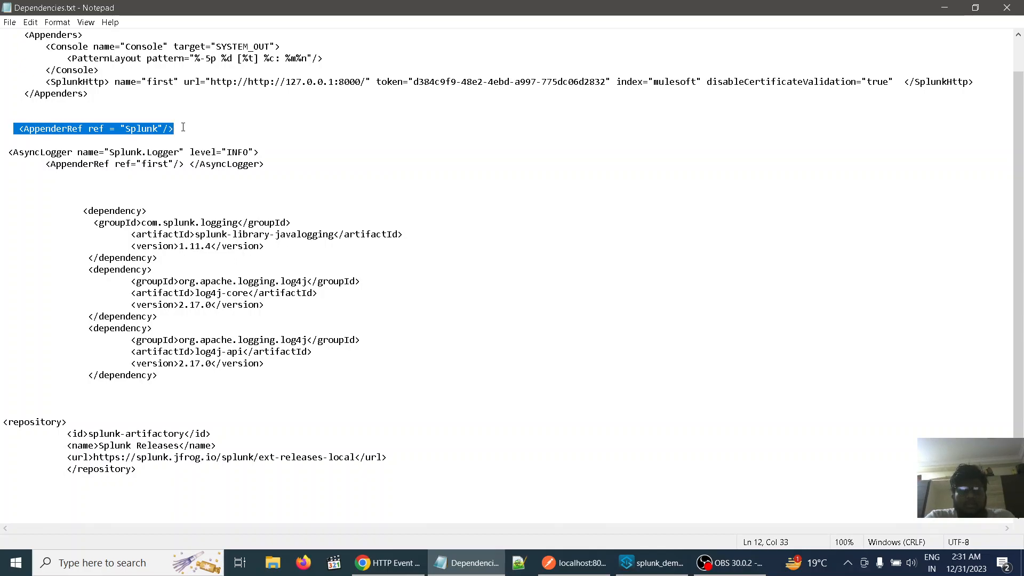
click(592, 294)
In Anypoint Studio, paste the Splunk AppenderRef line below the Console AppenderRef inside AsyncRoot in log4j2-test.xml and save the file
click(650, 562)
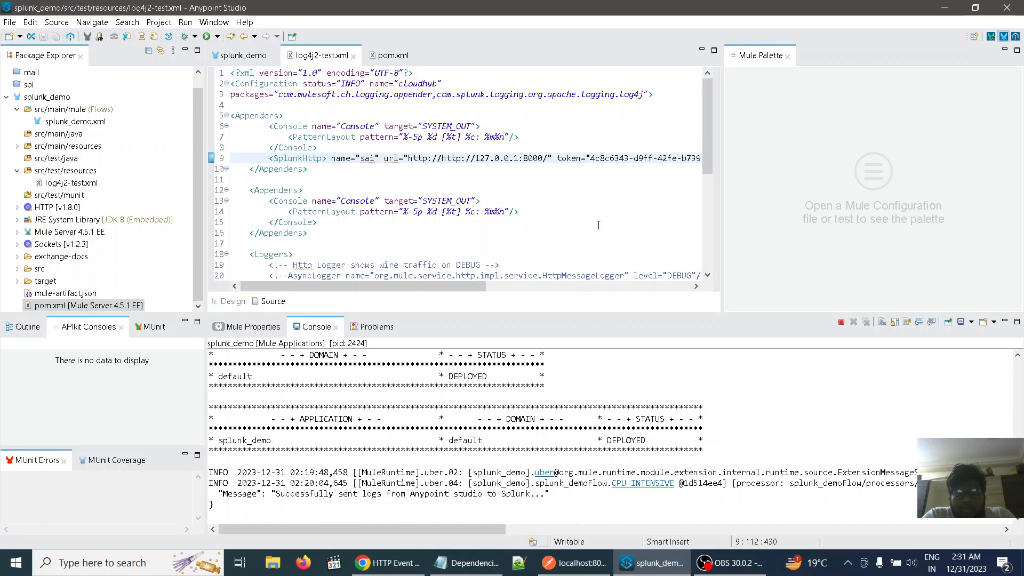
scroll(608, 203, down, 4)
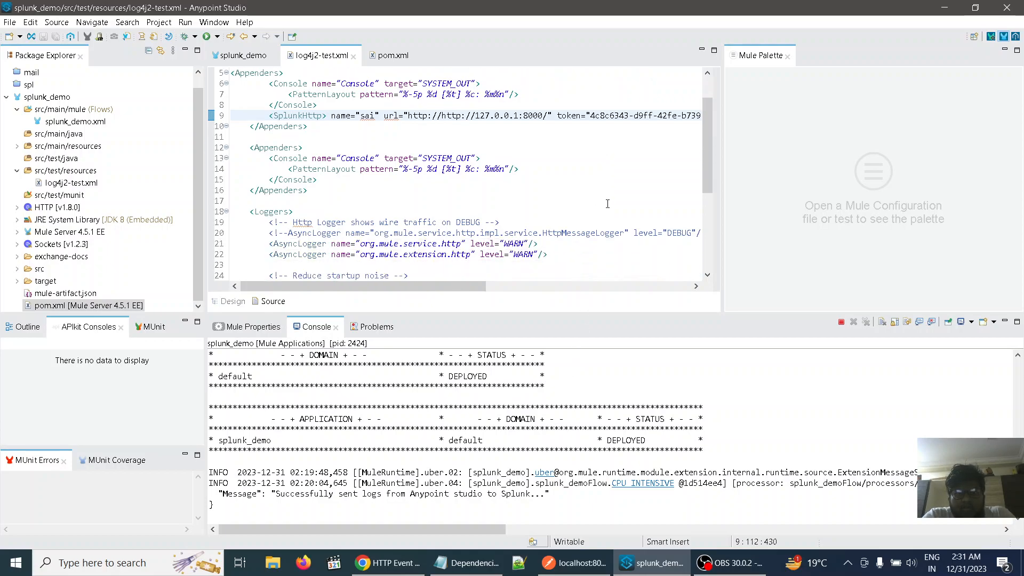
scroll(607, 204, down, 3)
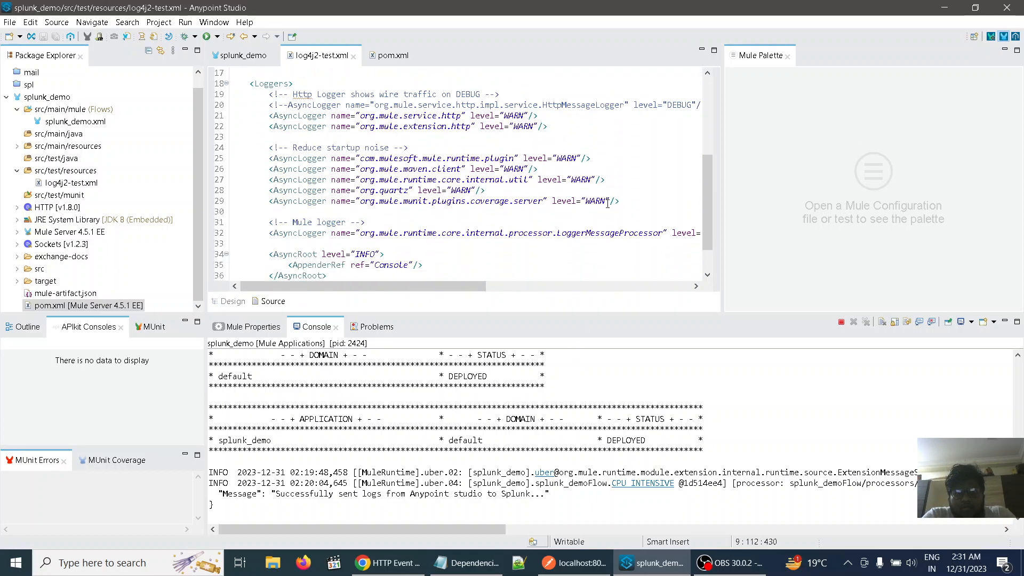
scroll(607, 204, down, 1)
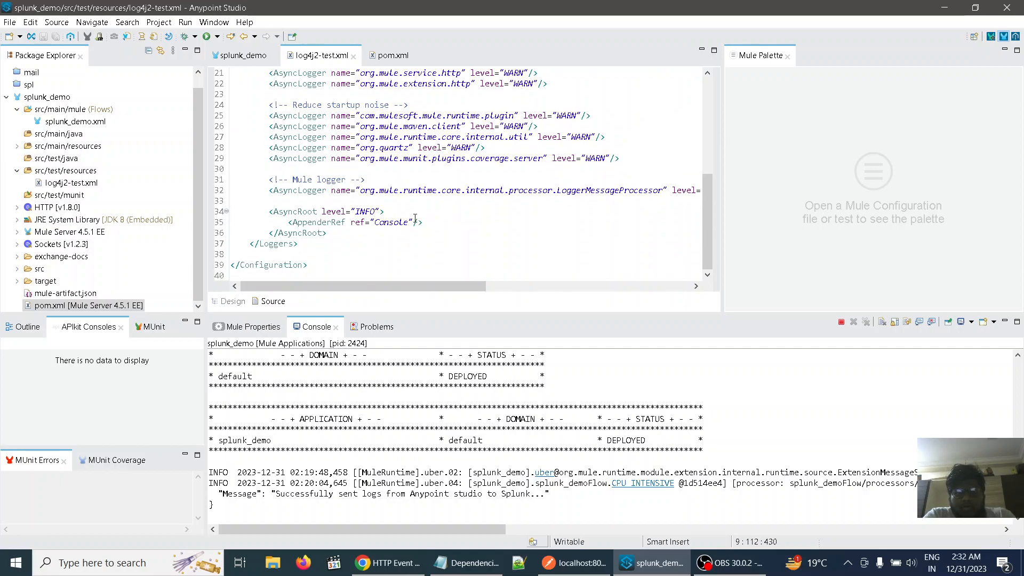
click(428, 223)
key(Return)
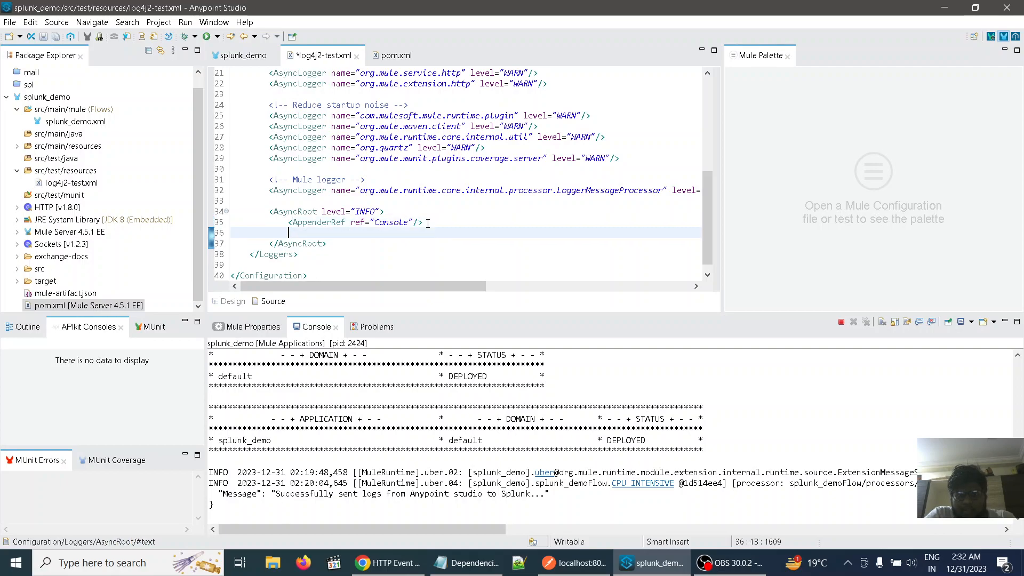
key(ctrl+v)
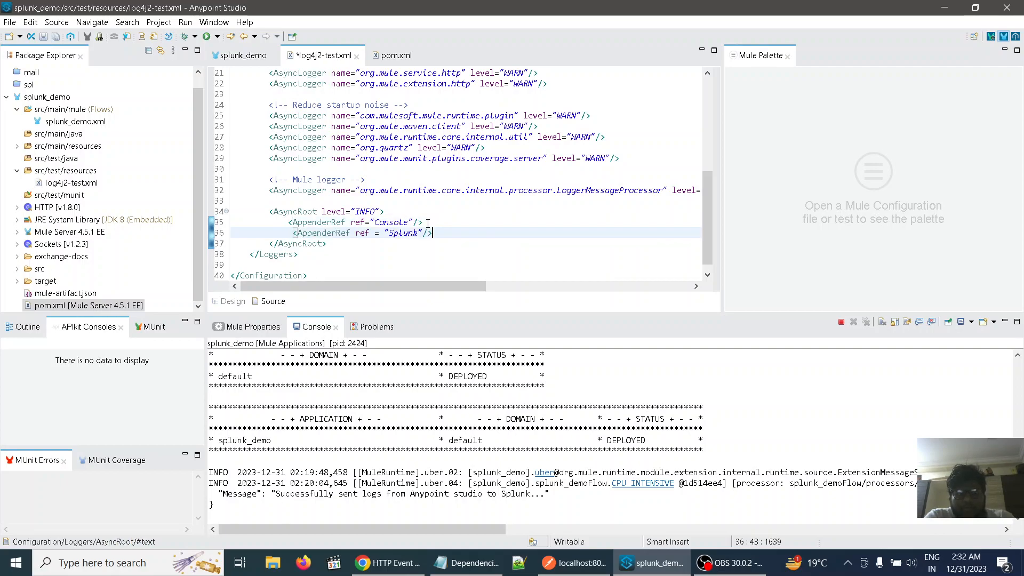
key(ctrl+s)
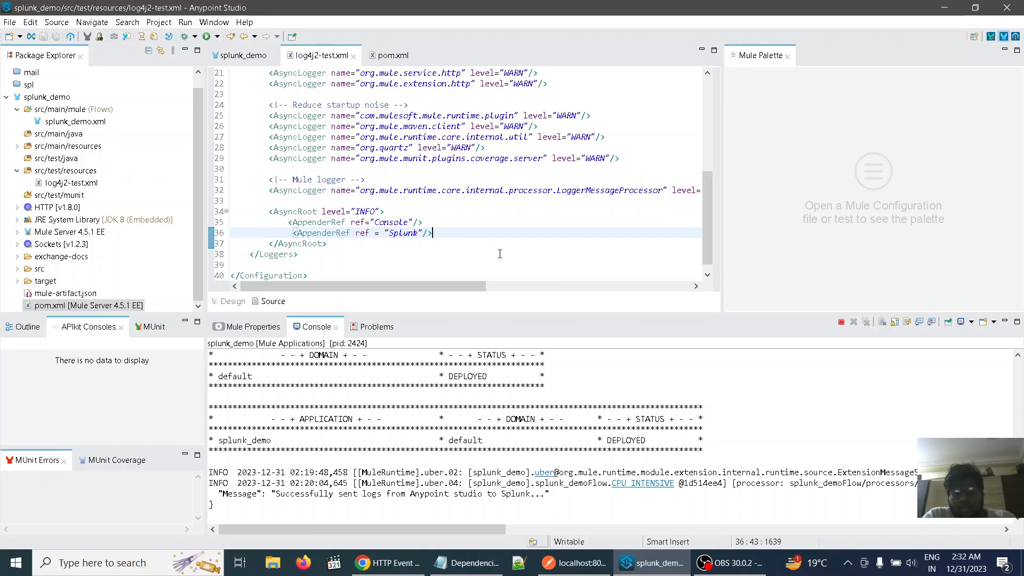
Switch to Dependencies.txt in Notepad and copy the two-line AsyncLogger block named Splunk.Logger
click(468, 563)
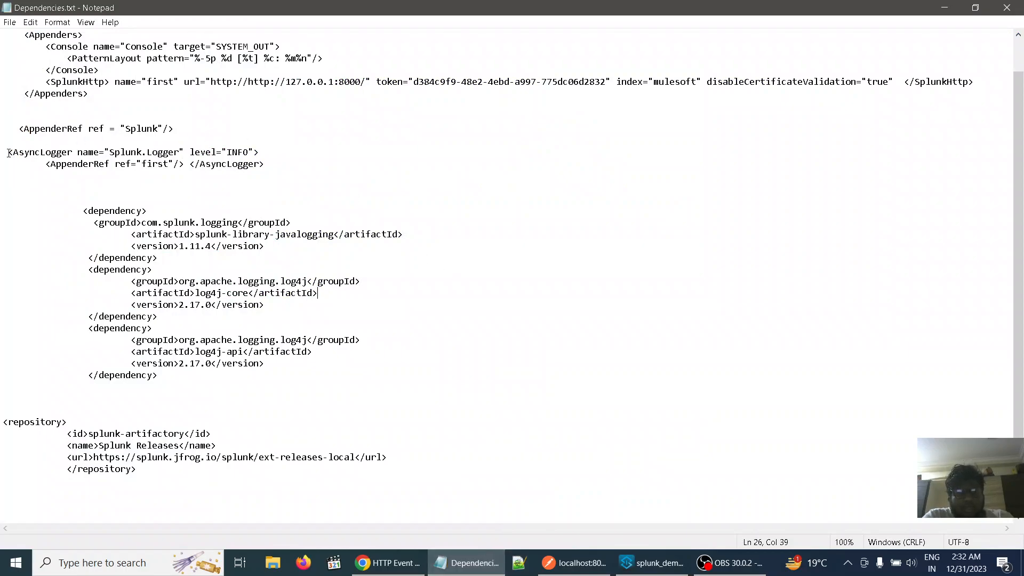
drag(4, 153, 271, 165)
key(ctrl+c)
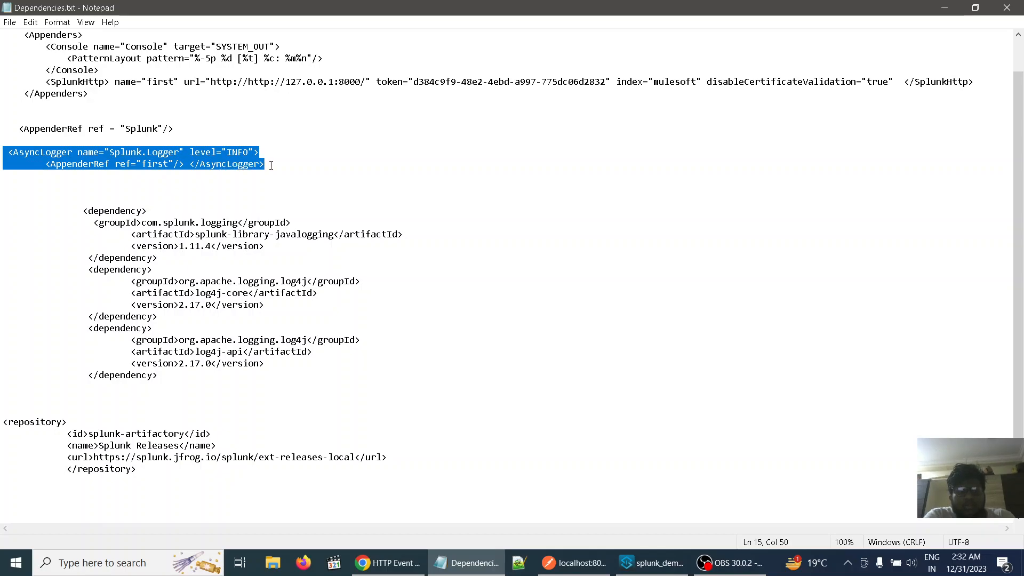
click(489, 262)
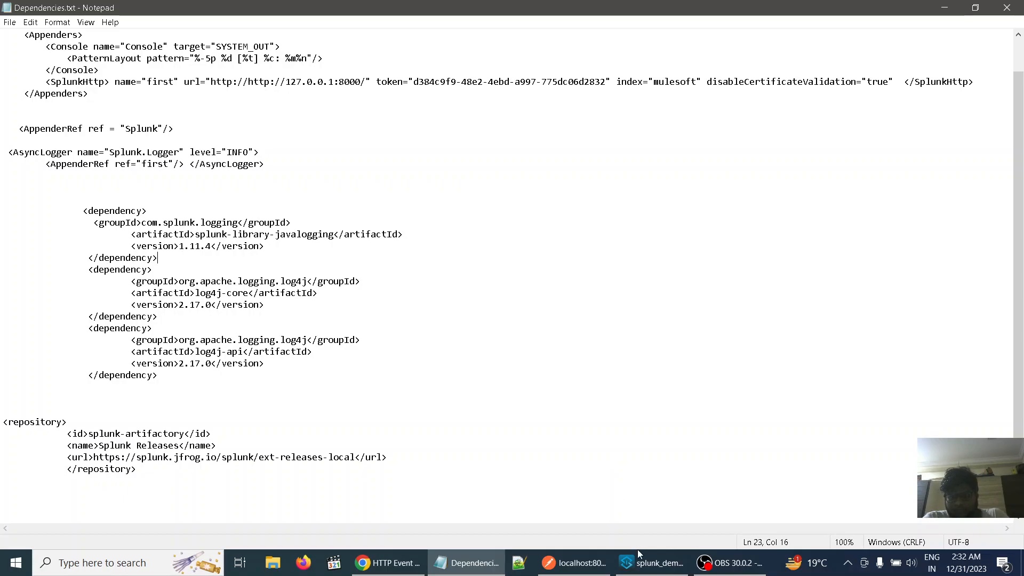
In Anypoint Studio, paste the Splunk.Logger AsyncLogger block after the closing AsyncRoot tag in log4j2-test.xml and save the file
click(647, 563)
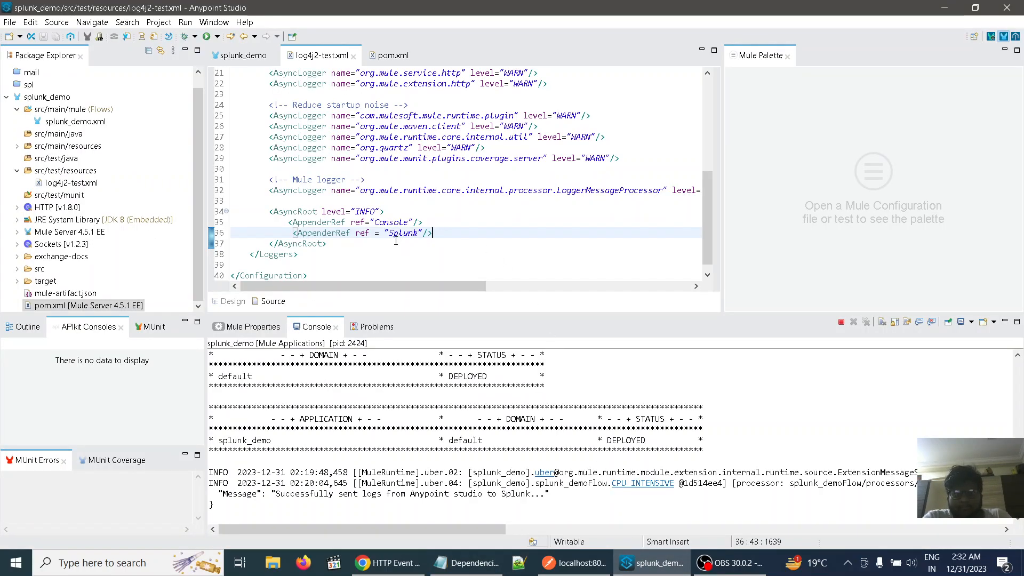
click(339, 246)
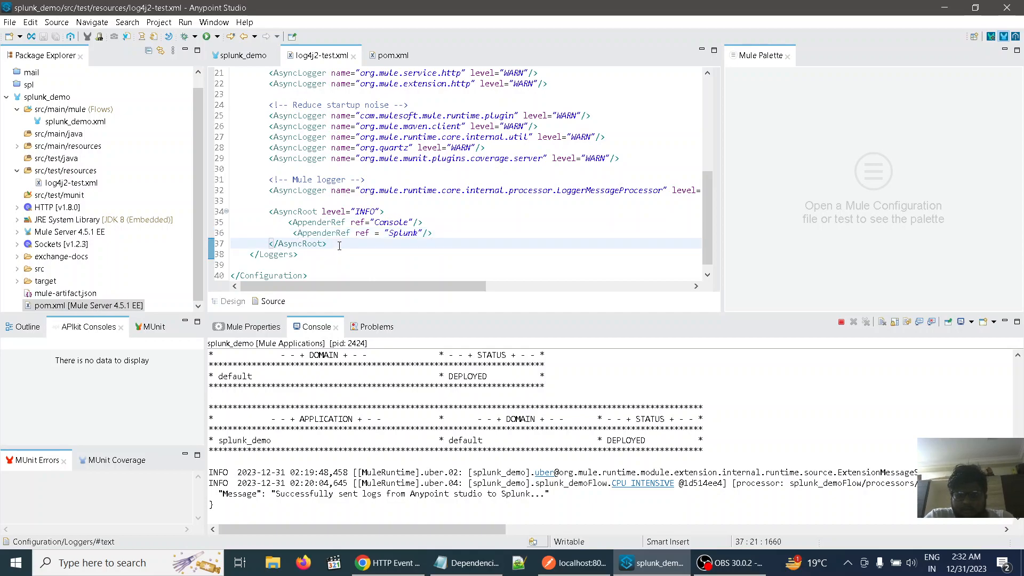
key(Return)
key(ctrl+v)
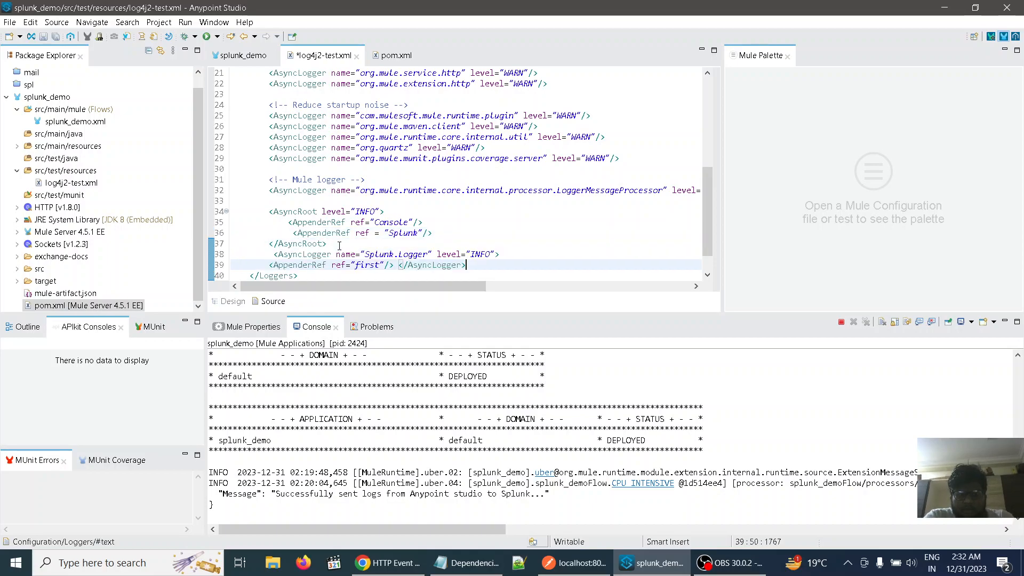
key(ctrl+s)
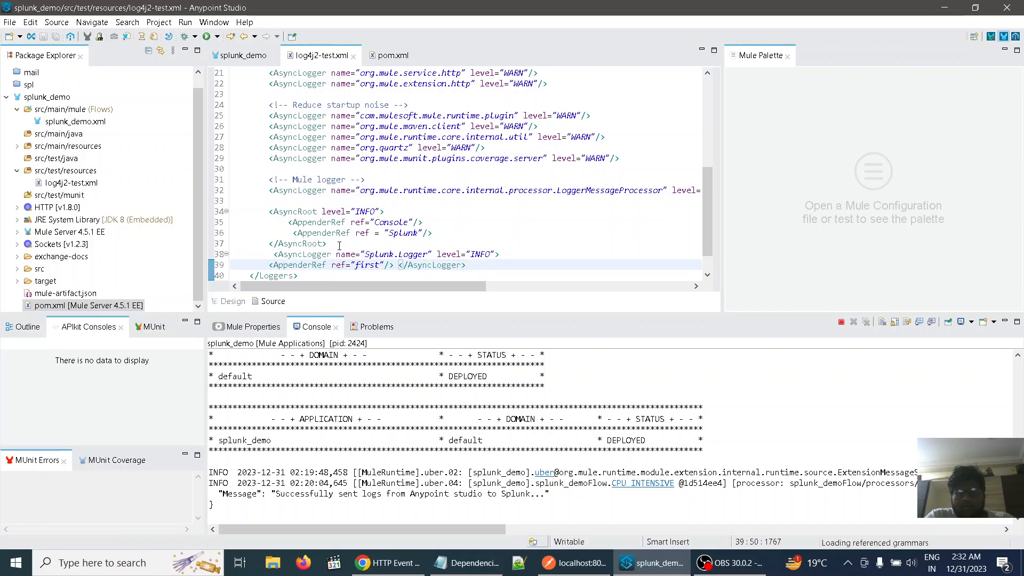
scroll(552, 229, down, 1)
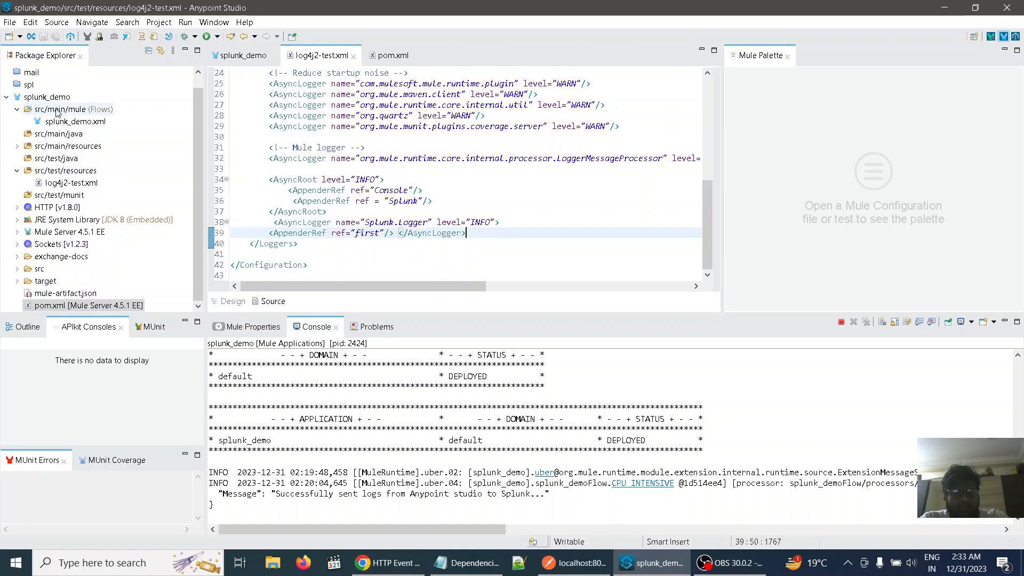
Set the category of the Logger in splunk_demoFlow to Splunk.Logger and save the flow
click(244, 55)
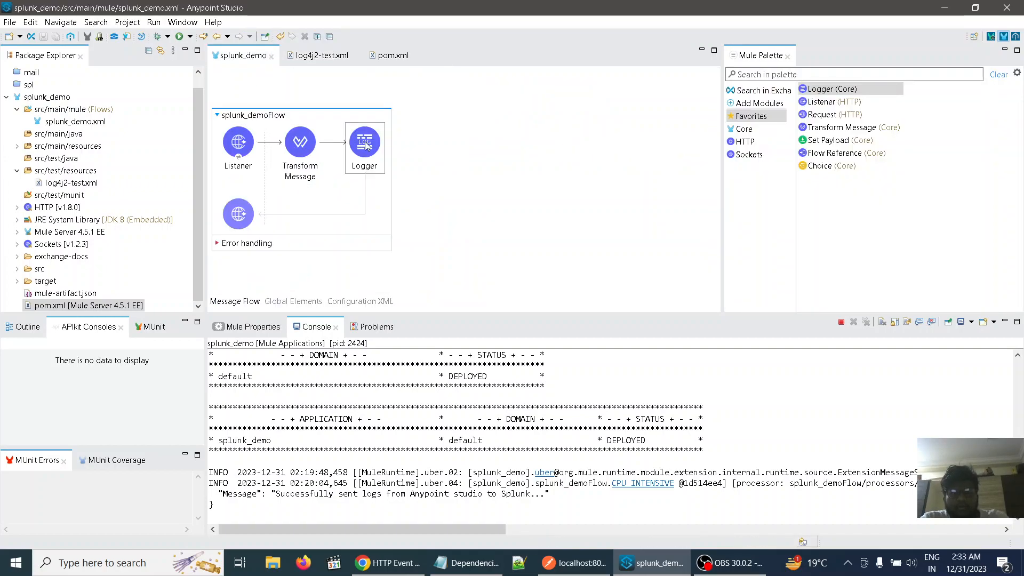
double_click(365, 145)
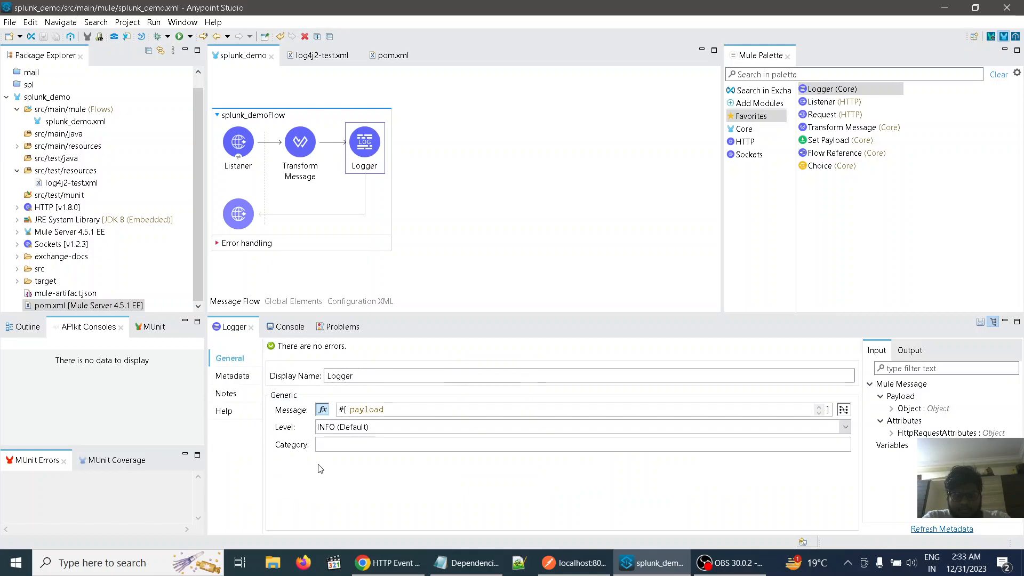
click(336, 446)
text(Splunk)
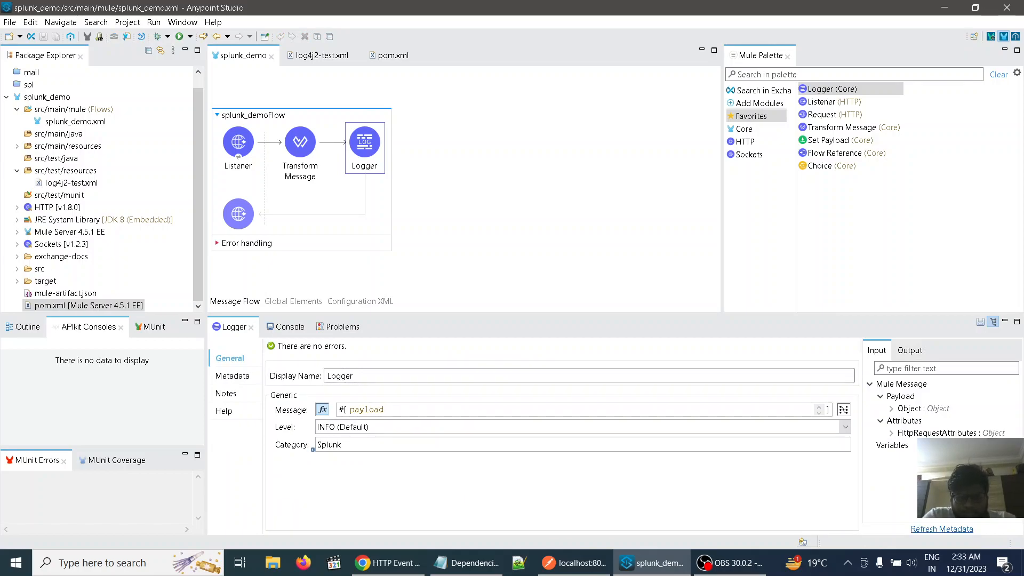
text(.Logger)
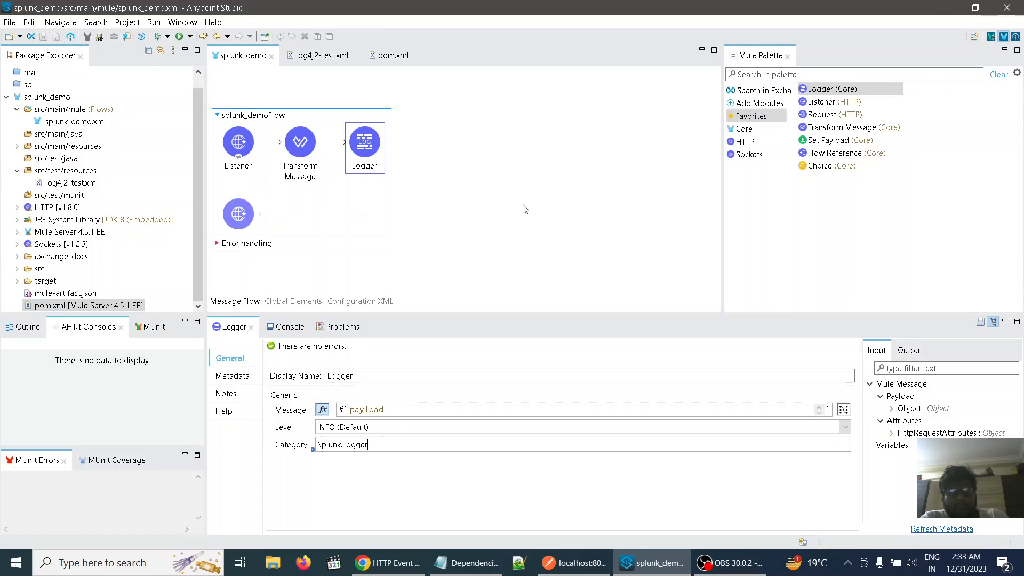
click(542, 208)
click(56, 37)
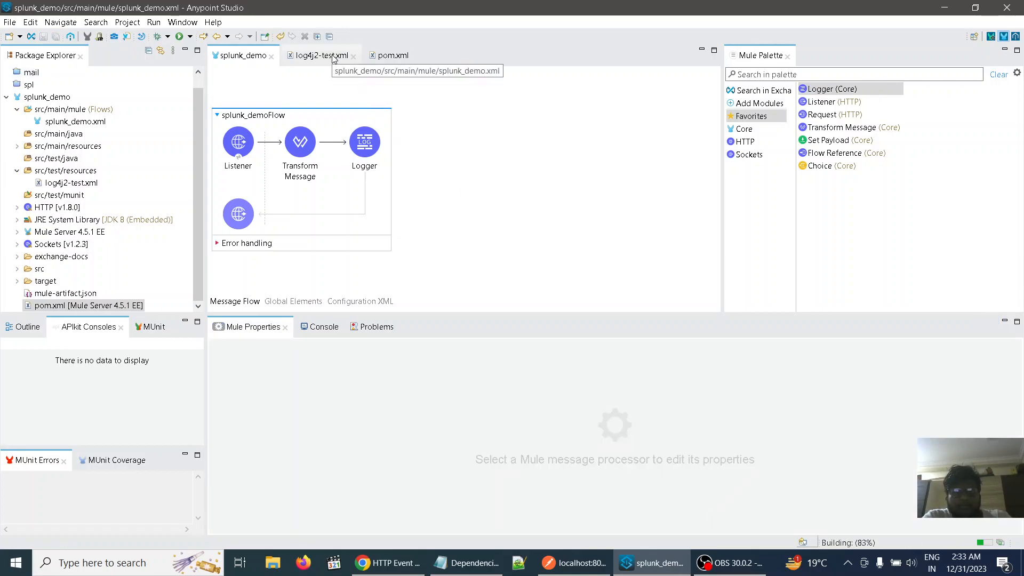
Close log4j2-test.xml, show pom.xml, and copy the splunk-library-javalogging, log4j-core and log4j-api dependency blocks from Dependencies.txt in Notepad
click(353, 56)
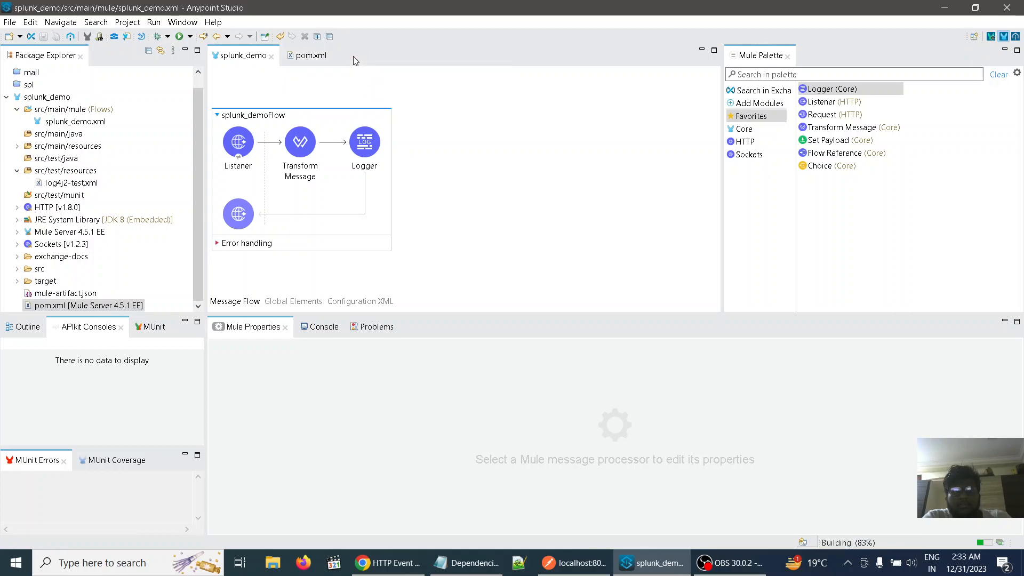
click(309, 56)
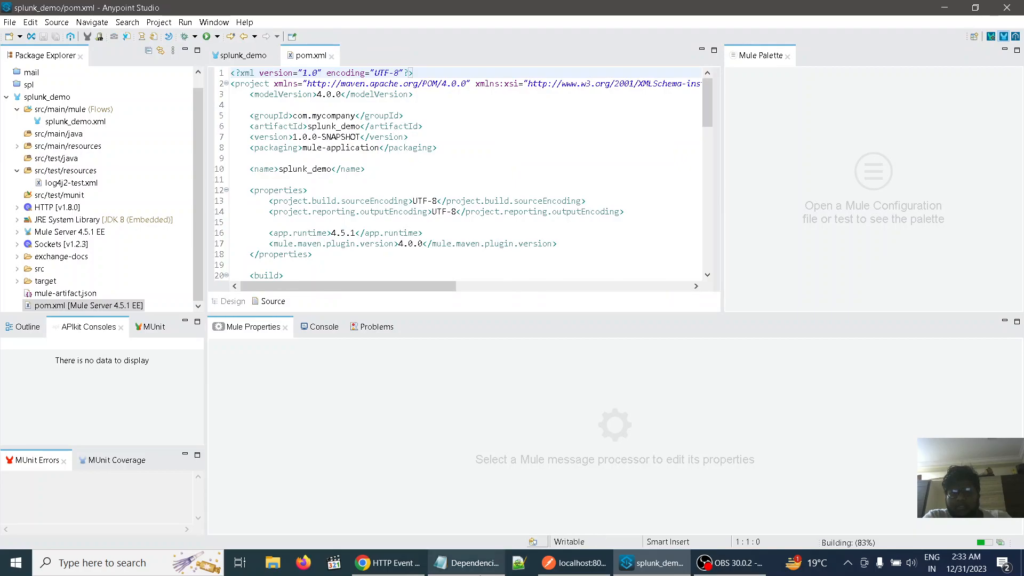
click(469, 563)
right_click(470, 563)
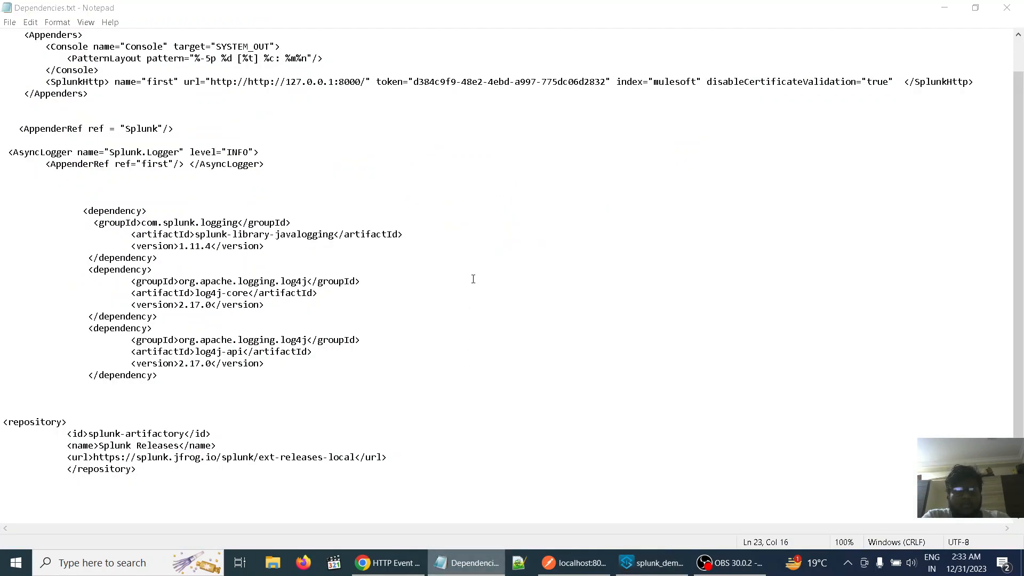
click(681, 232)
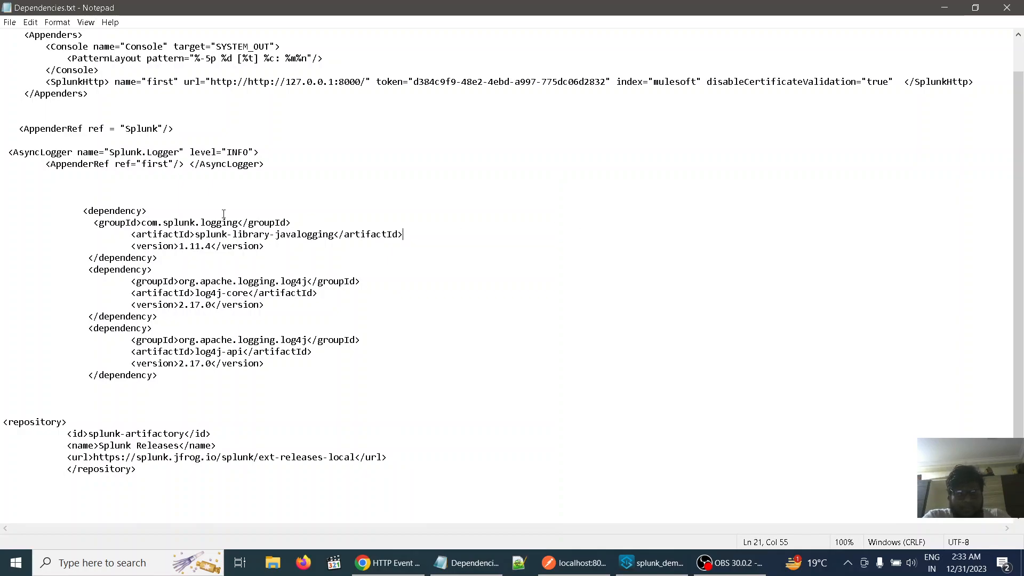
drag(84, 210, 295, 373)
key(ctrl+c)
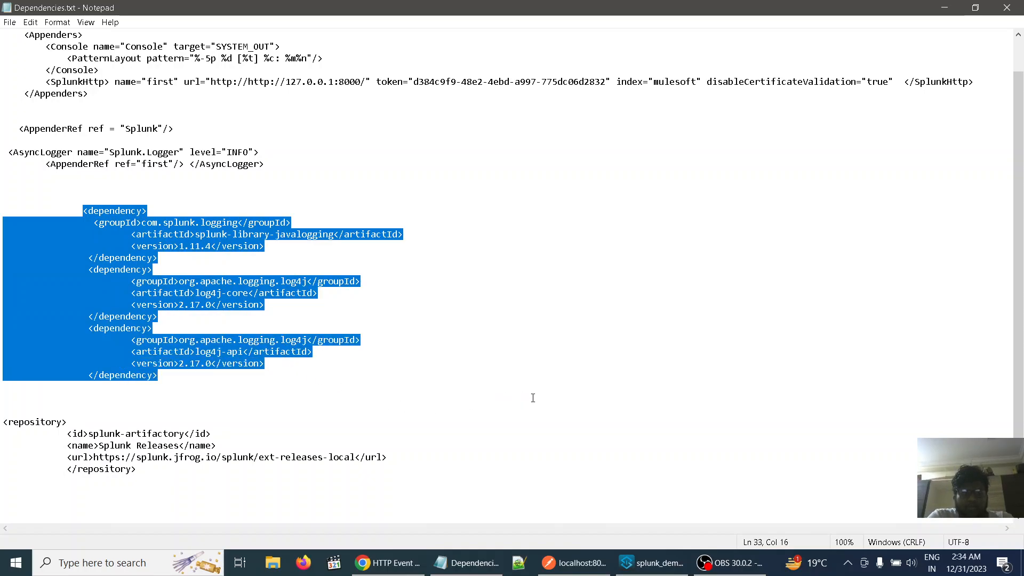
click(532, 398)
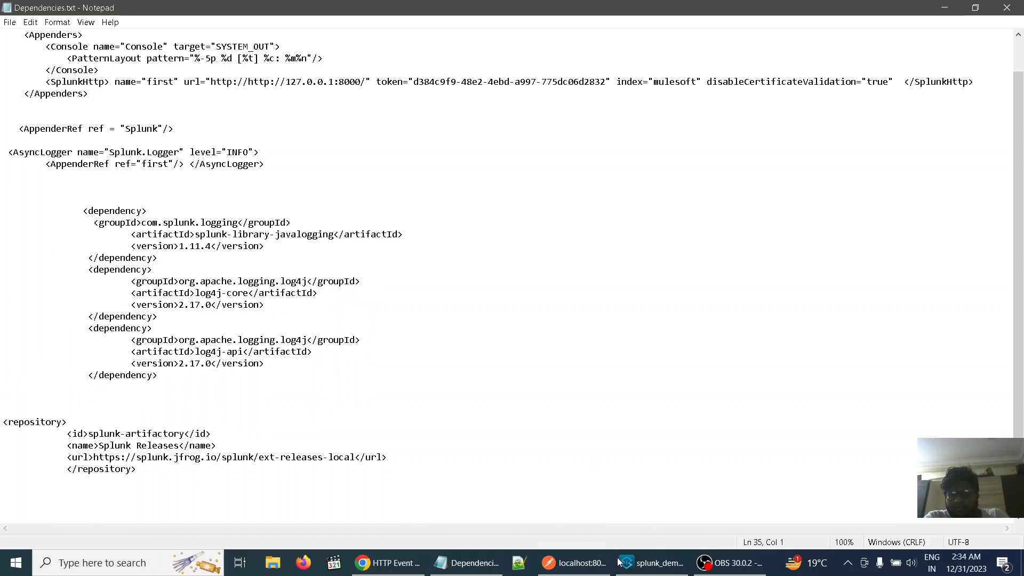
In Anypoint Studio, maximize pom.xml, paste the copied dependency blocks below the first opening dependency tag under dependencies, and save
click(651, 562)
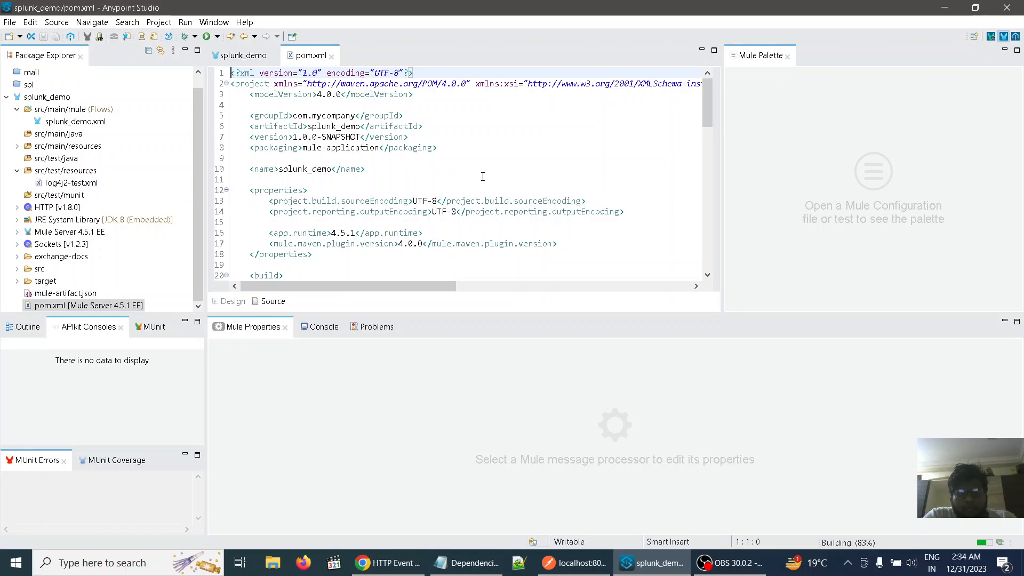
double_click(305, 56)
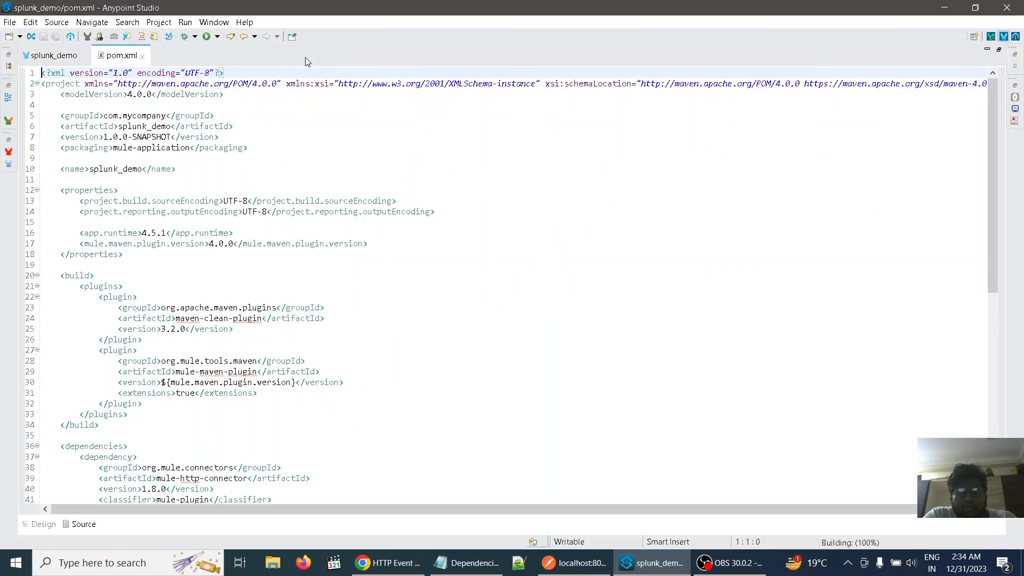
scroll(438, 243, down, 4)
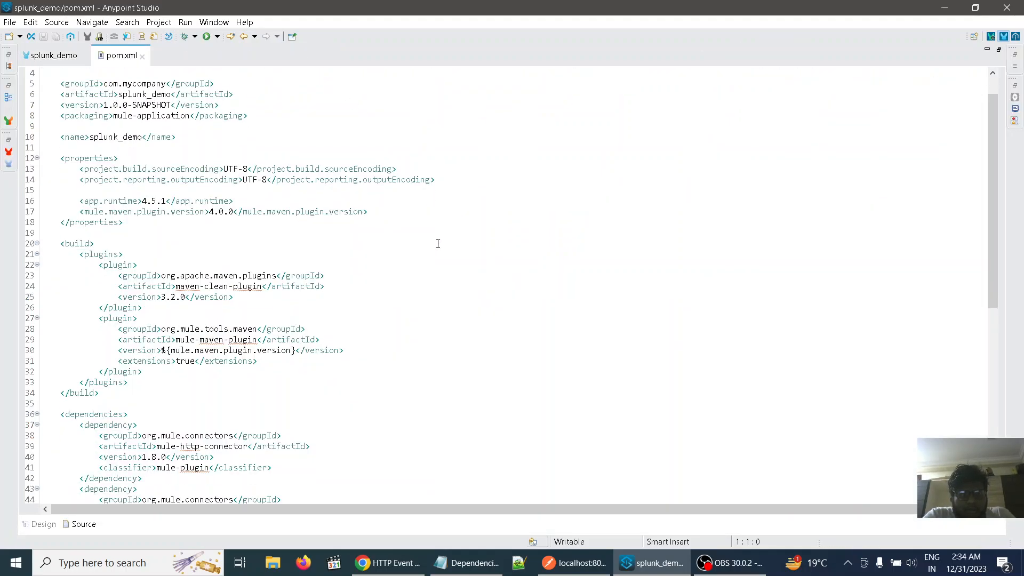
scroll(443, 233, down, 2)
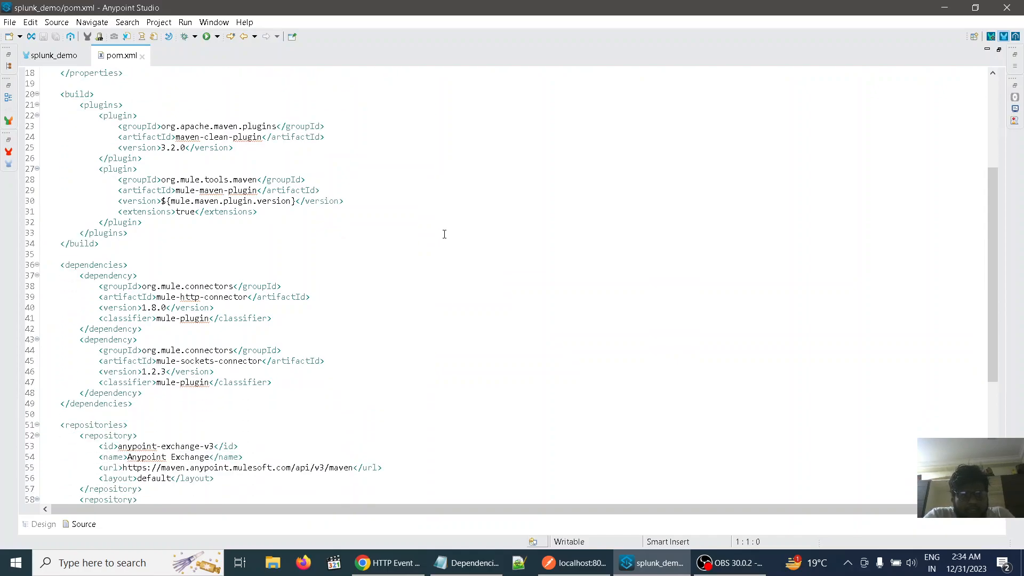
click(159, 274)
key(Return)
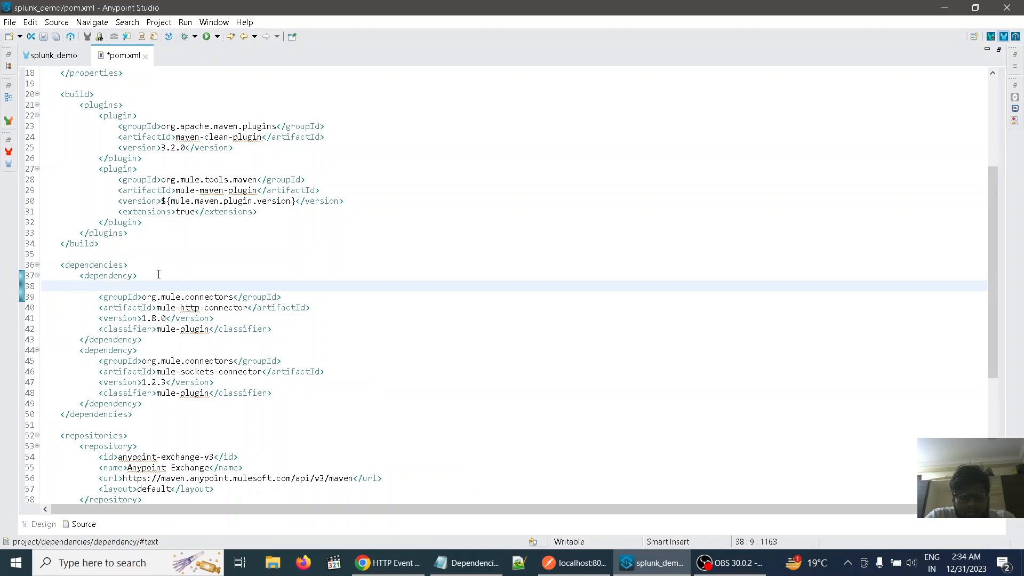
key(ctrl+v)
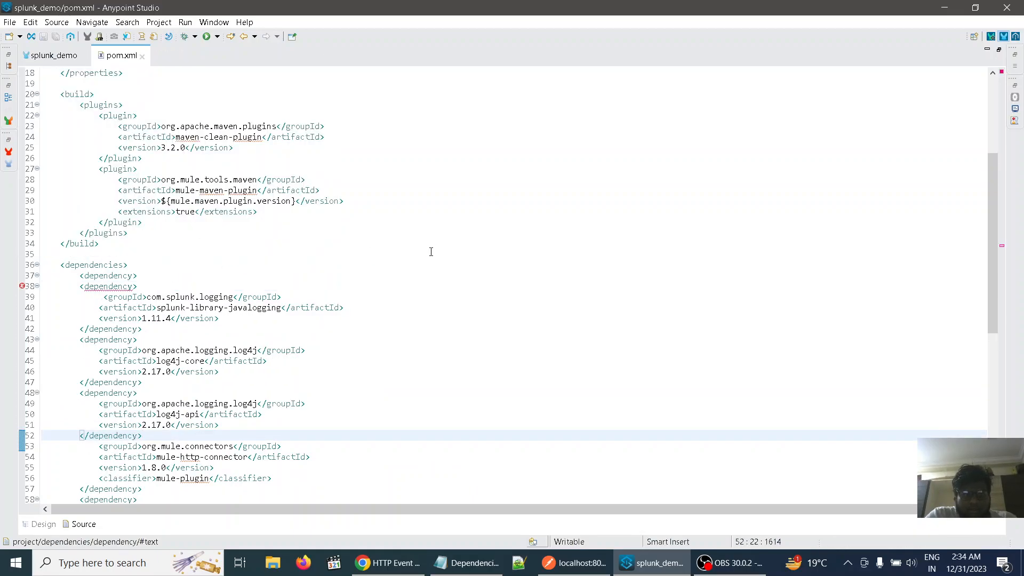
Delete the duplicate opening dependency tag above the com.splunk.logging groupId in pom.xml
click(143, 286)
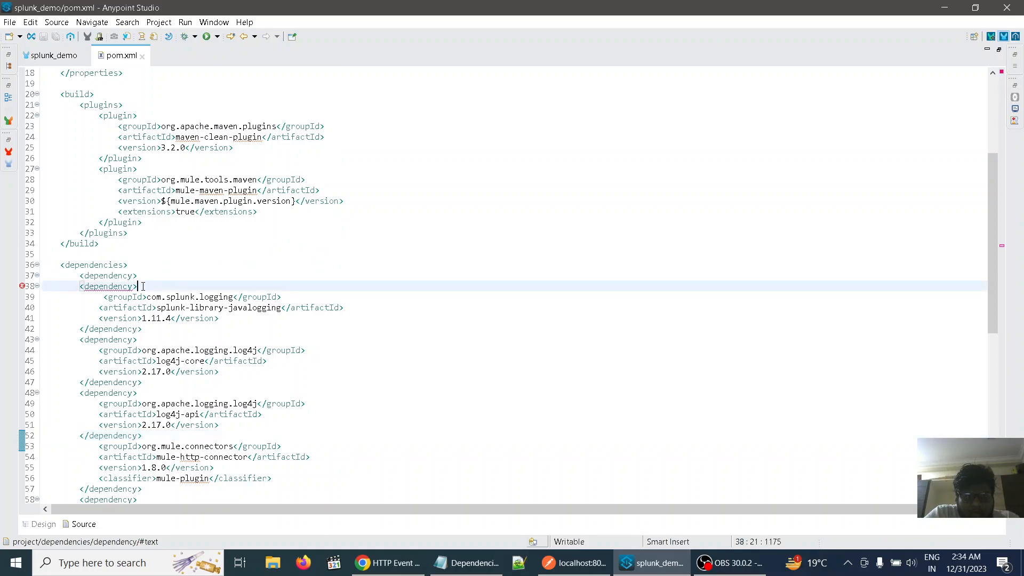
key(BackSpace)
key(BackSpace)
key(BackSpace)
key(BackSpace)
key(BackSpace)
key(BackSpace)
key(BackSpace)
key(BackSpace)
key(BackSpace)
key(BackSpace)
key(BackSpace)
key(BackSpace)
key(BackSpace)
key(BackSpace)
key(BackSpace)
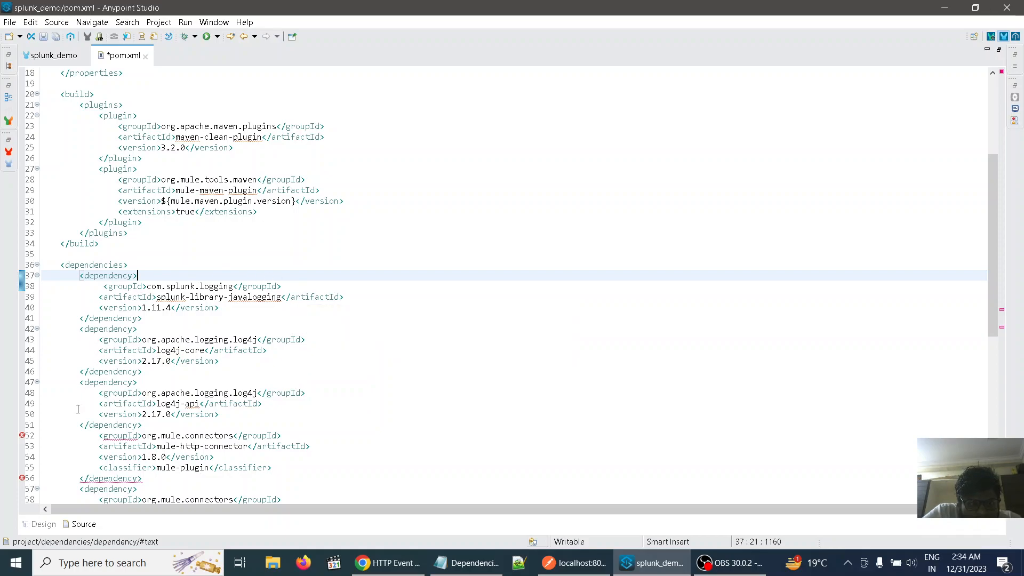
Copy an opening dependency tag, paste it on a new line above the mule-http-connector groupId, and save pom.xml
scroll(78, 408, down, 1)
scroll(78, 408, down, 1)
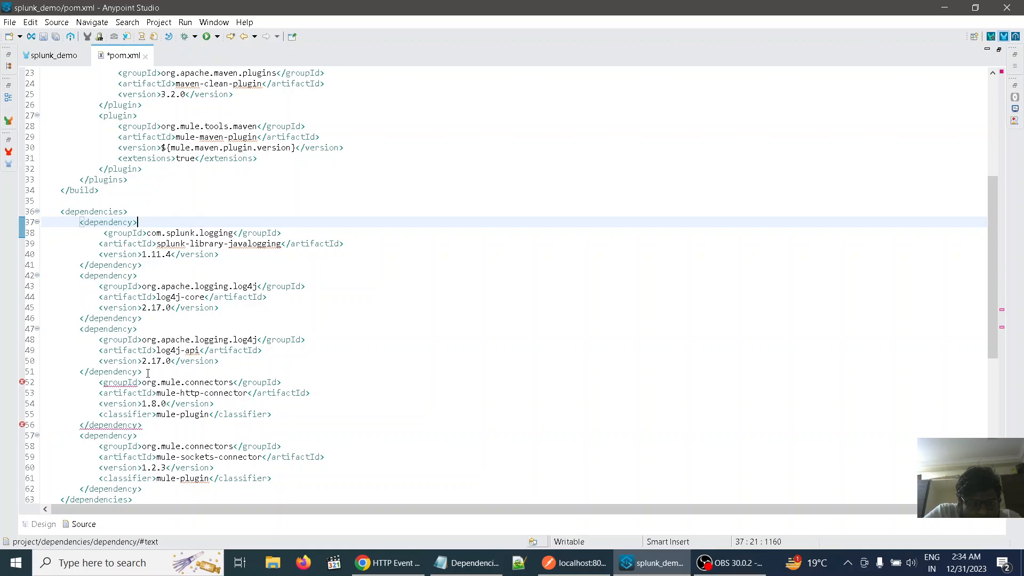
drag(142, 328, 81, 330)
key(ctrl+c)
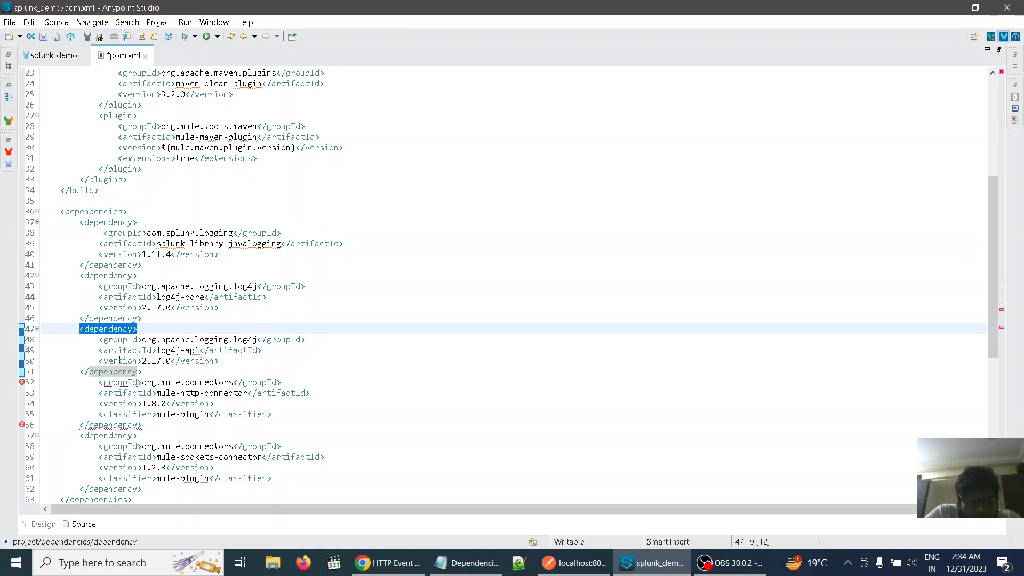
click(149, 371)
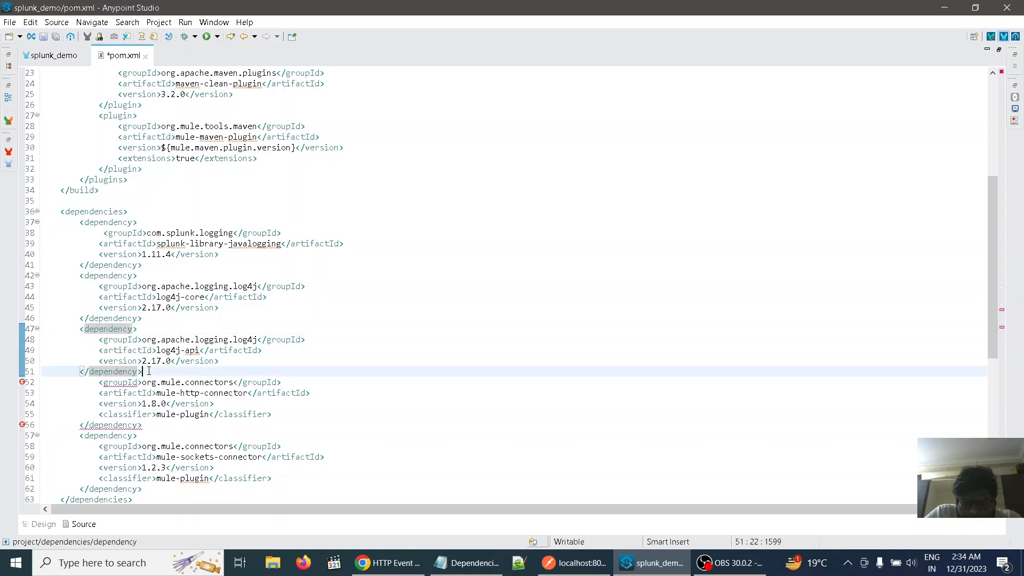
key(Return)
key(ctrl+v)
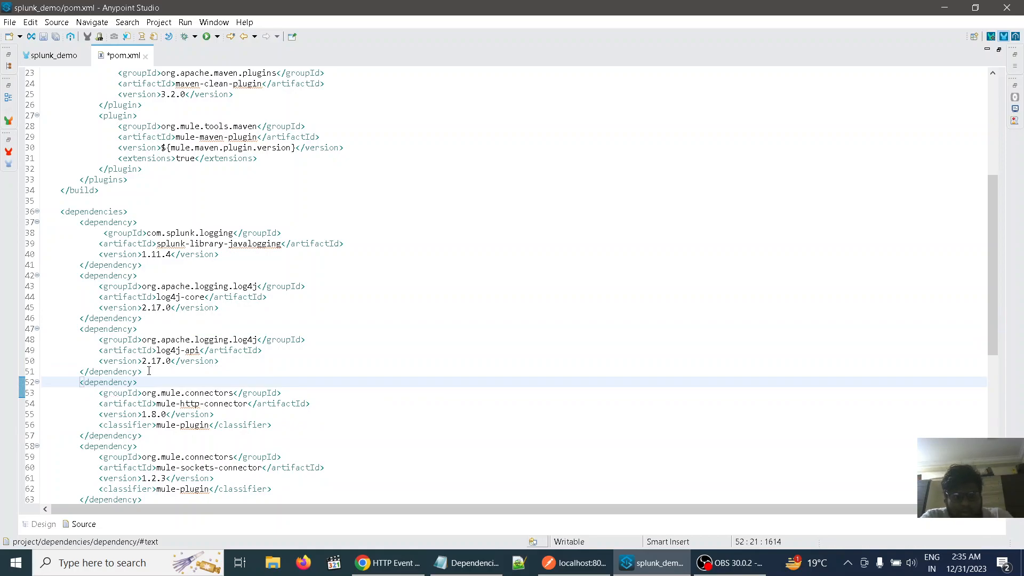
key(ctrl+s)
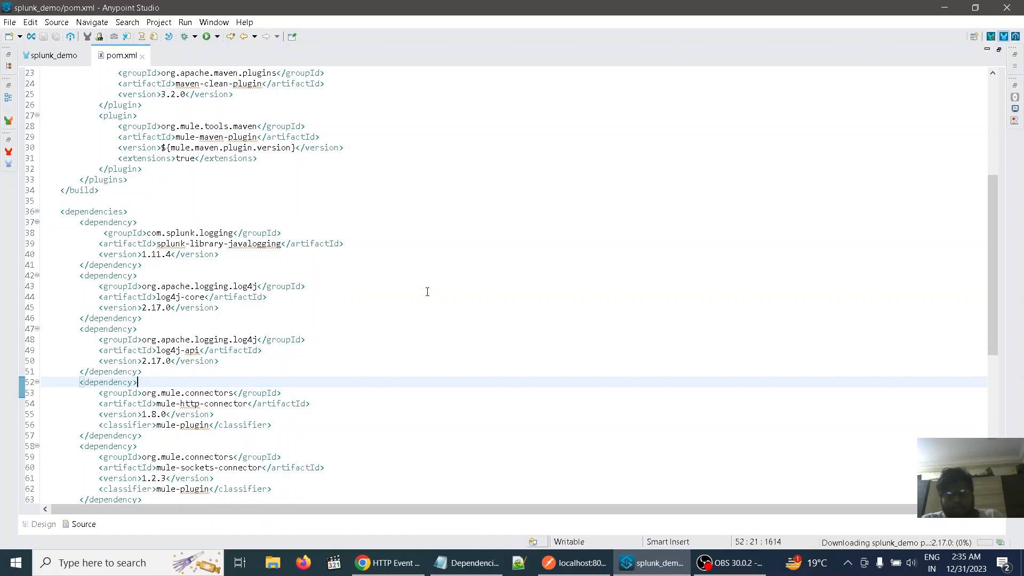
Copy the splunk-artifactory repository block from Dependencies.txt in Notepad and return to pom.xml in Anypoint Studio
click(467, 562)
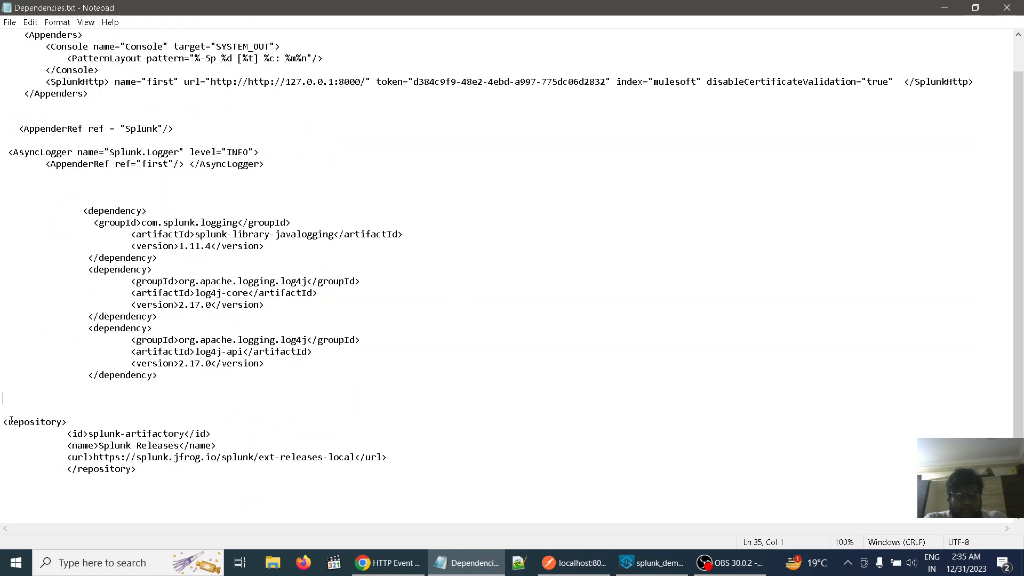
drag(4, 422, 191, 480)
key(ctrl+c)
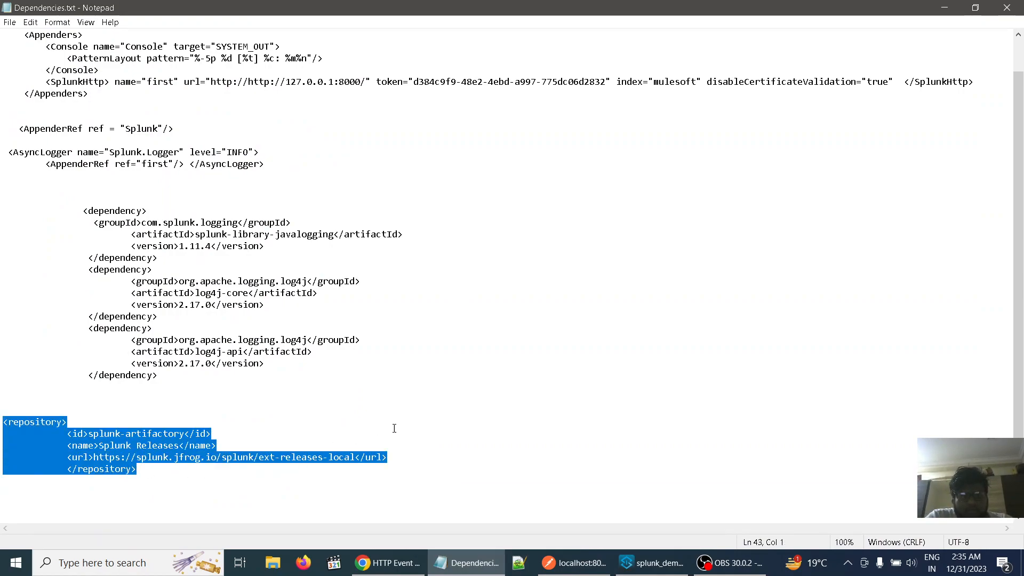
click(460, 415)
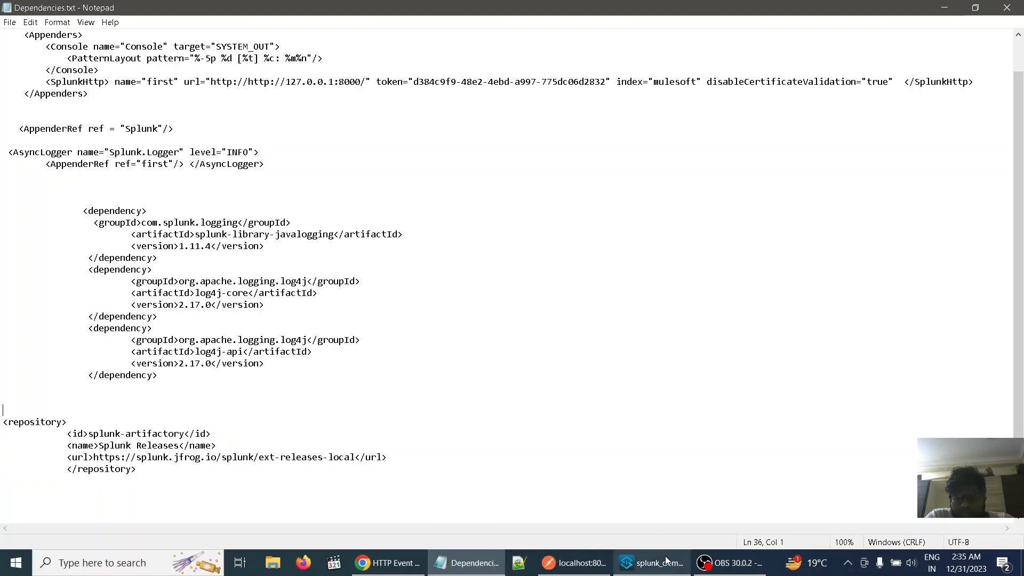
click(661, 571)
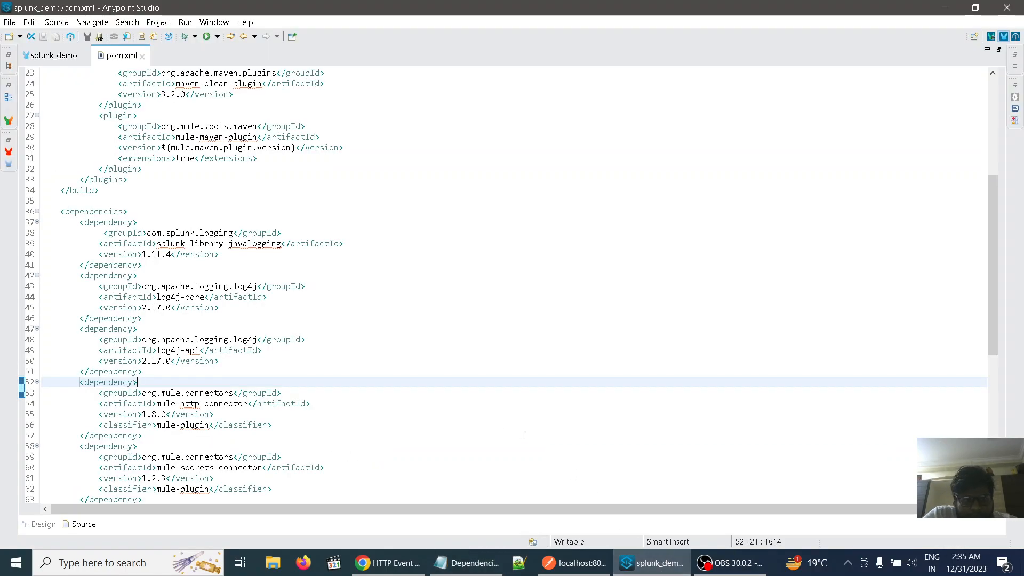
Paste the splunk-artifactory repository block on a new line below the opening repositories tag in pom.xml and save
drag(522, 435, 519, 393)
click(545, 301)
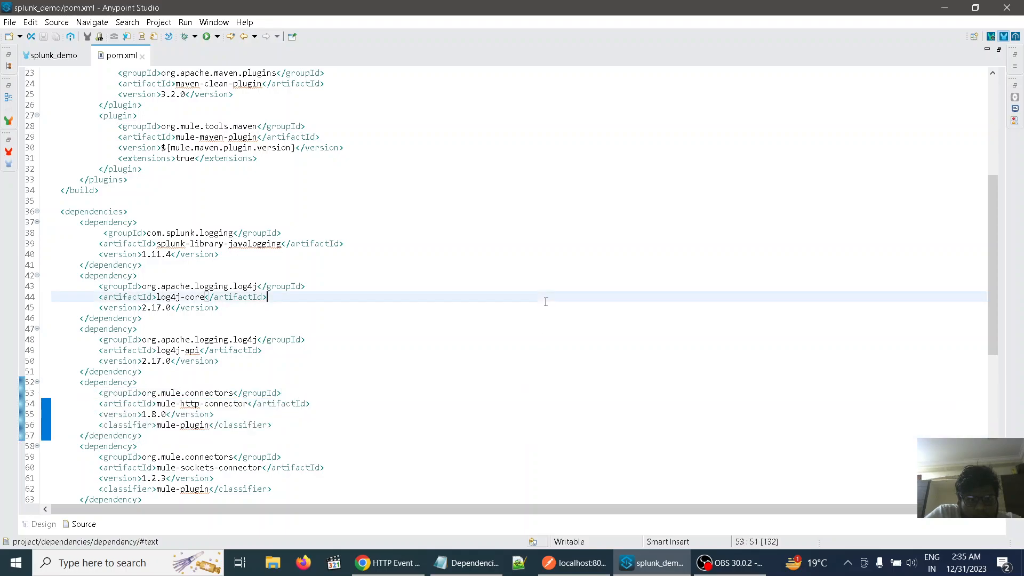
scroll(545, 302, down, 4)
scroll(545, 301, down, 2)
scroll(546, 301, down, 1)
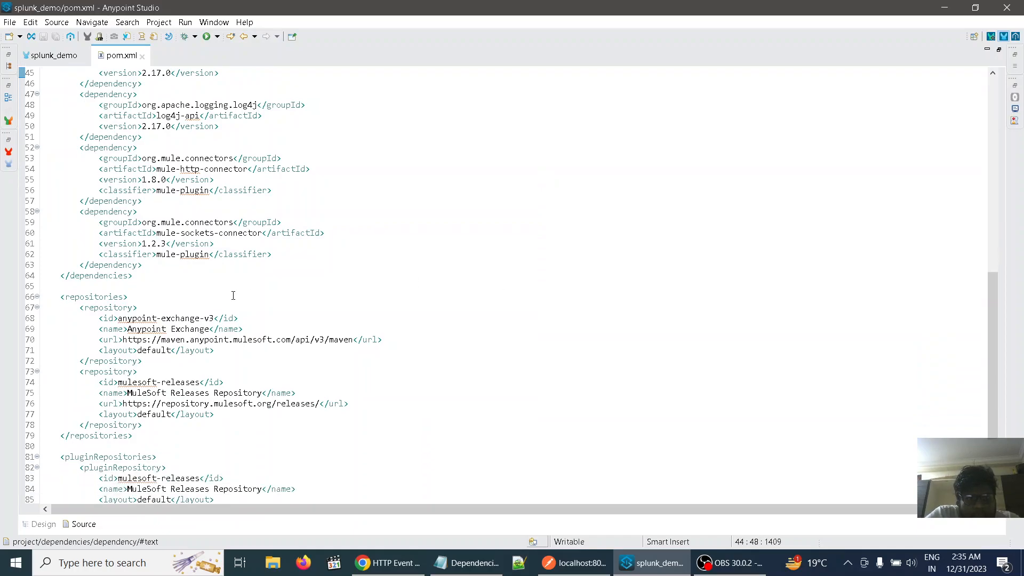
click(140, 297)
key(Return)
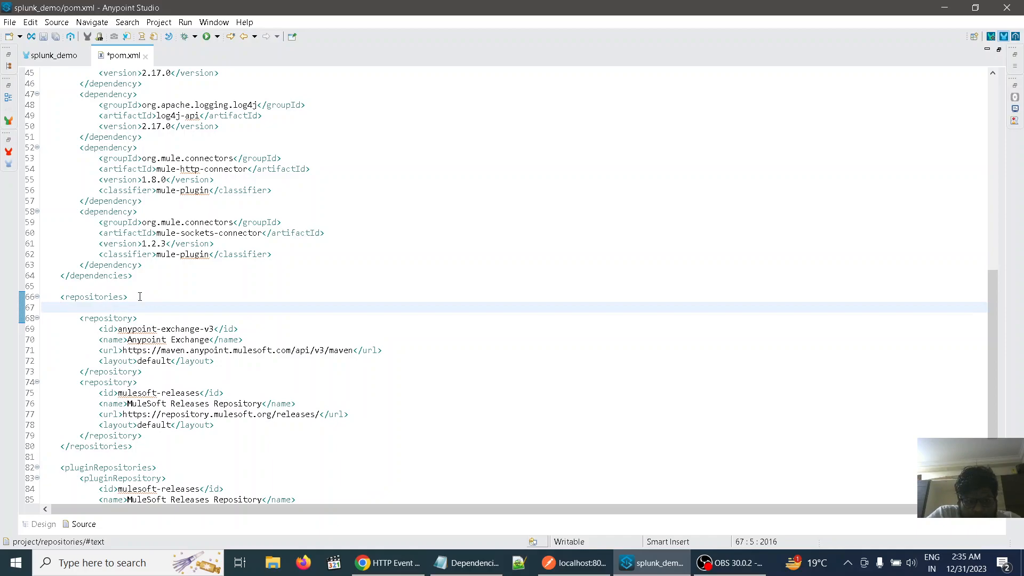
key(ctrl+v)
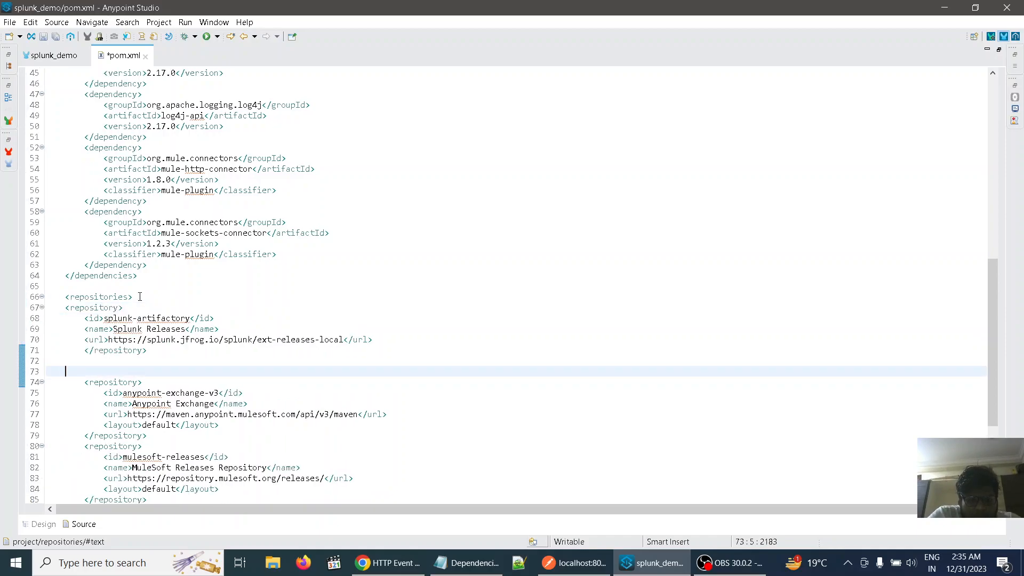
key(ctrl+s)
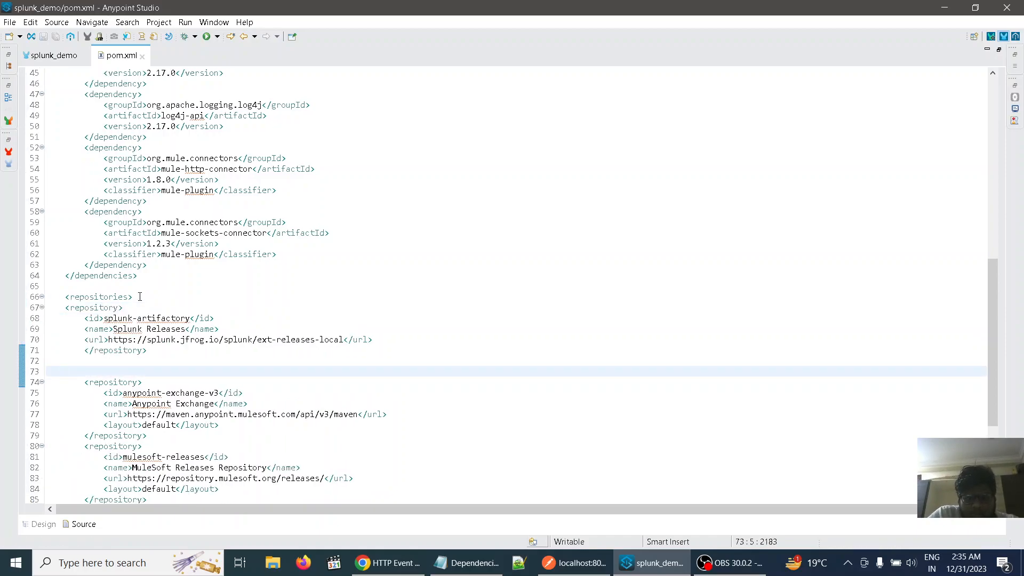
Remove the blank lines between the splunk-artifactory and anypoint-exchange-v3 repository blocks and save pom.xml
key(Down)
key(Right)
key(Right)
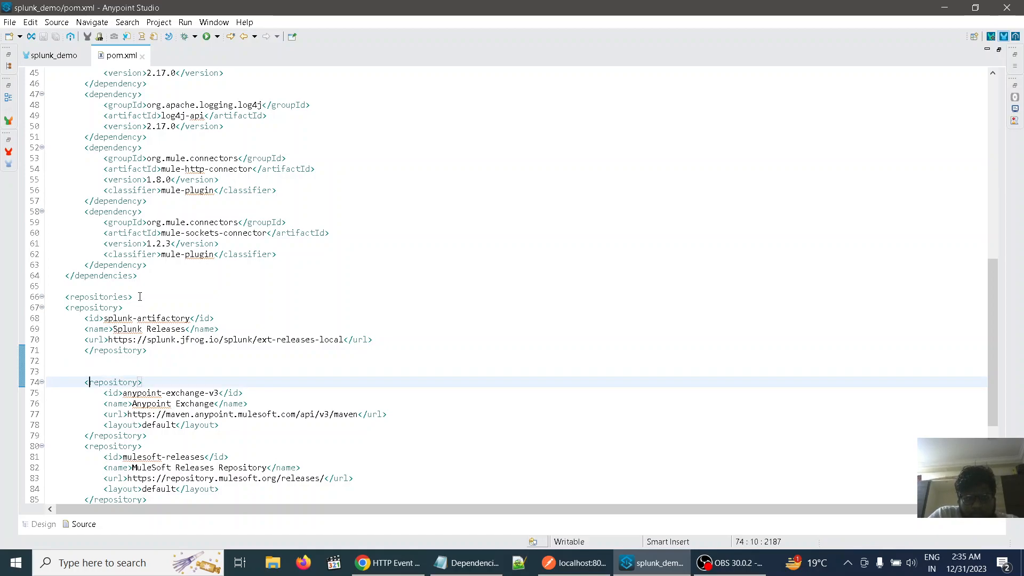
key(Left)
key(BackSpace)
key(BackSpace)
key(BackSpace)
key(BackSpace)
key(BackSpace)
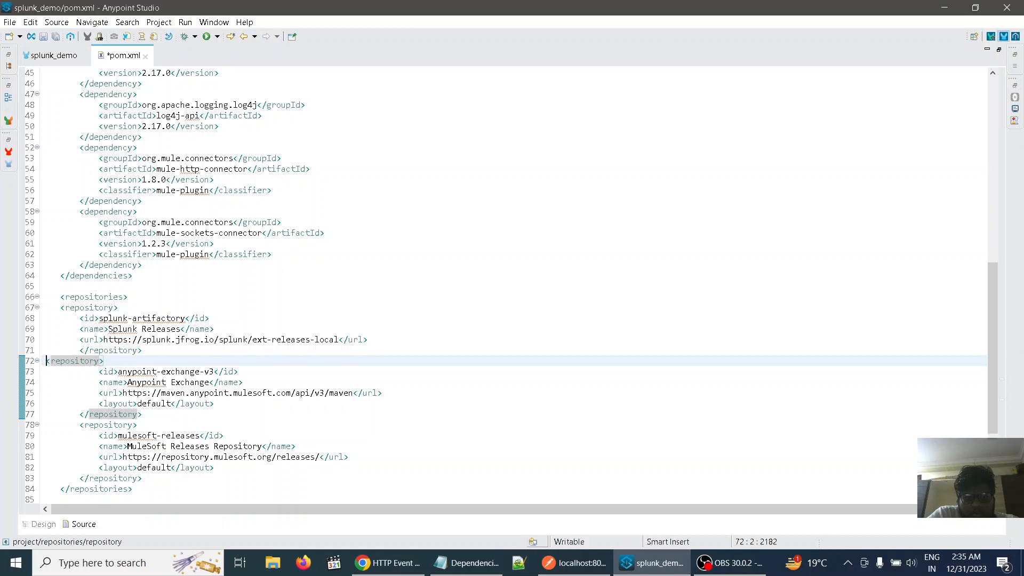
key(ctrl+s)
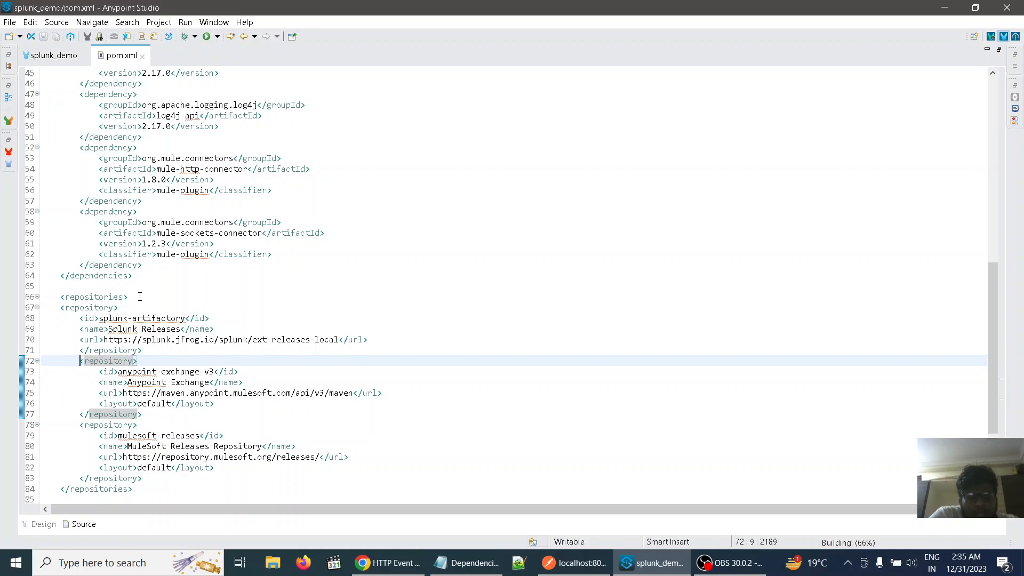
Close pom.xml and restore the maximized splunk_demo flow editor to the normal workspace layout
scroll(397, 274, up, 4)
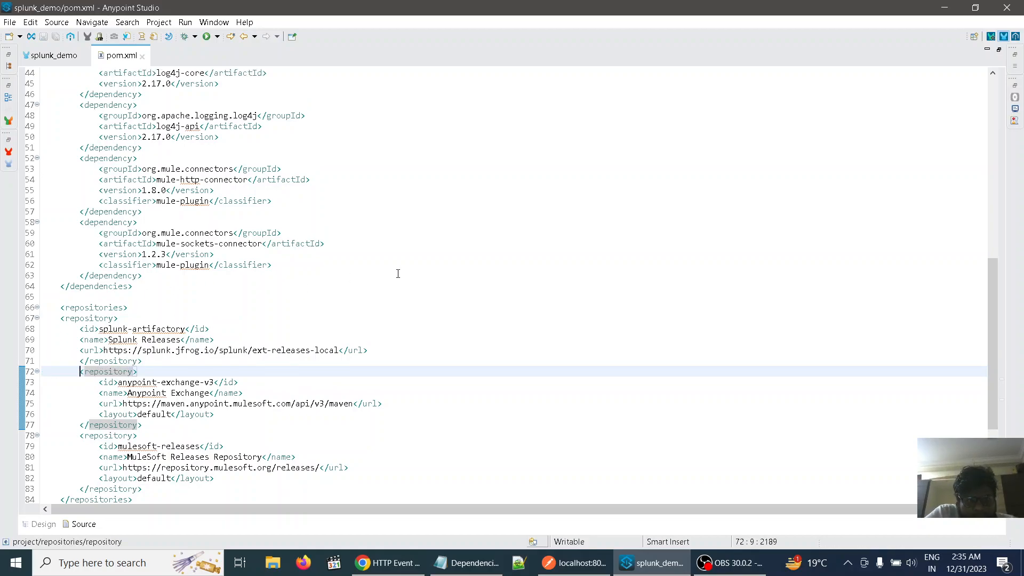
scroll(398, 274, up, 1)
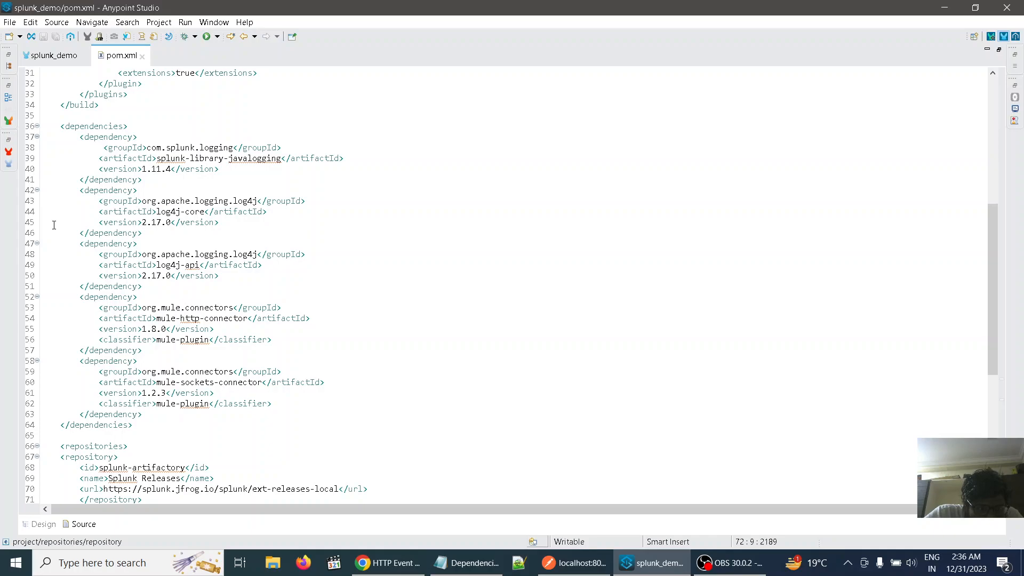
click(143, 58)
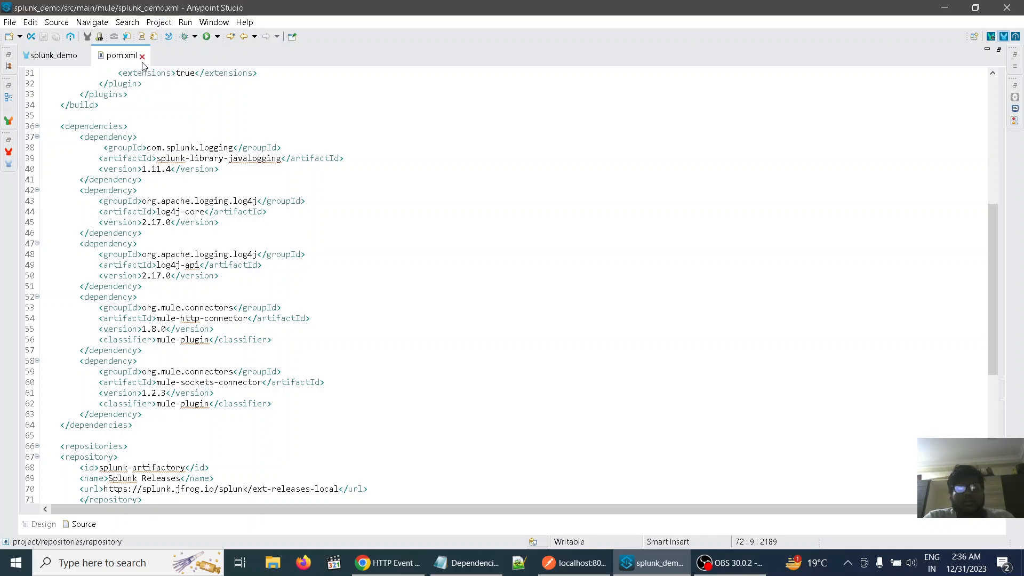
double_click(53, 56)
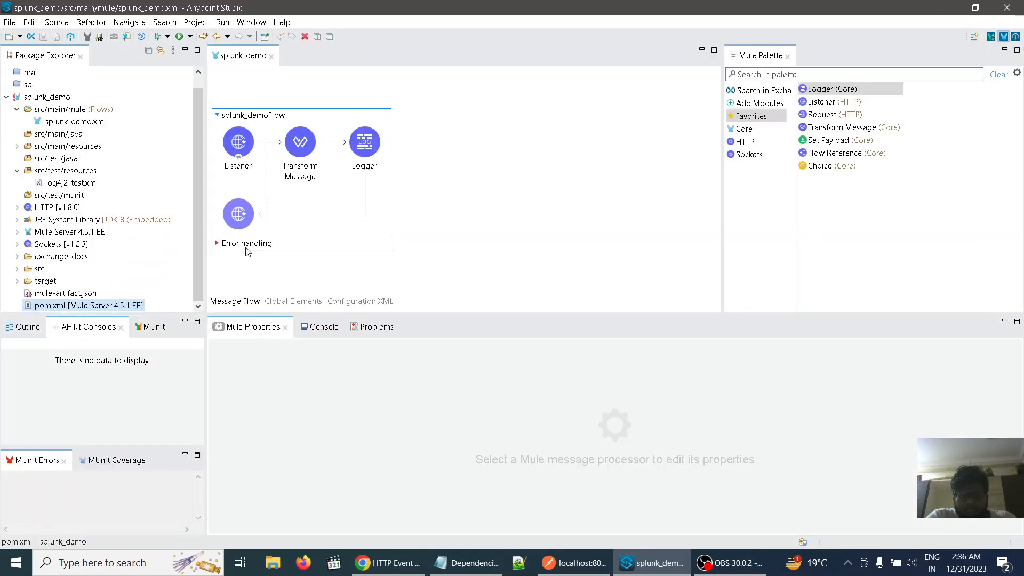
Show the console and examine the startup log of the splunk_demo application
click(324, 334)
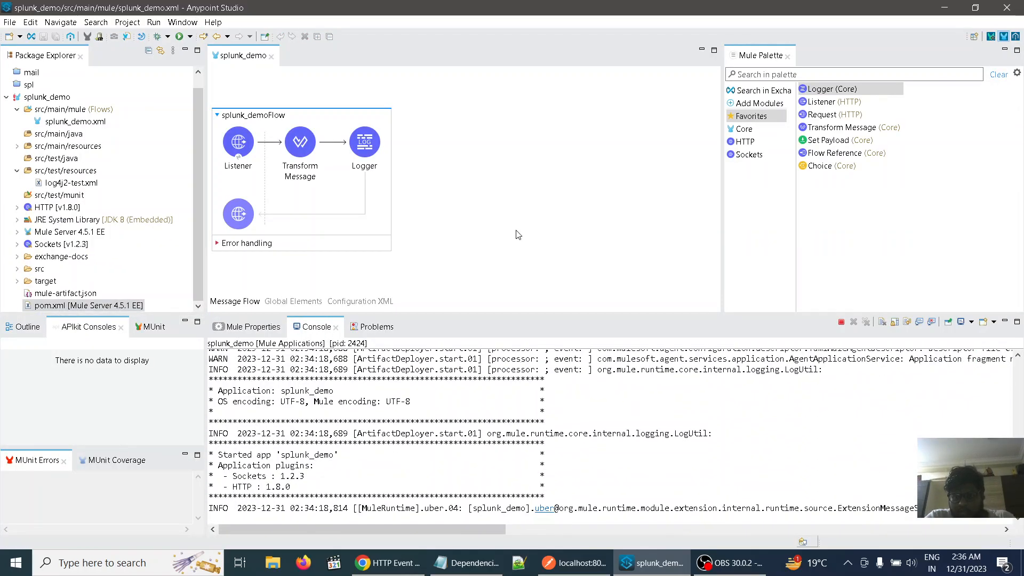
scroll(681, 415, up, 2)
scroll(681, 415, down, 2)
scroll(642, 430, up, 3)
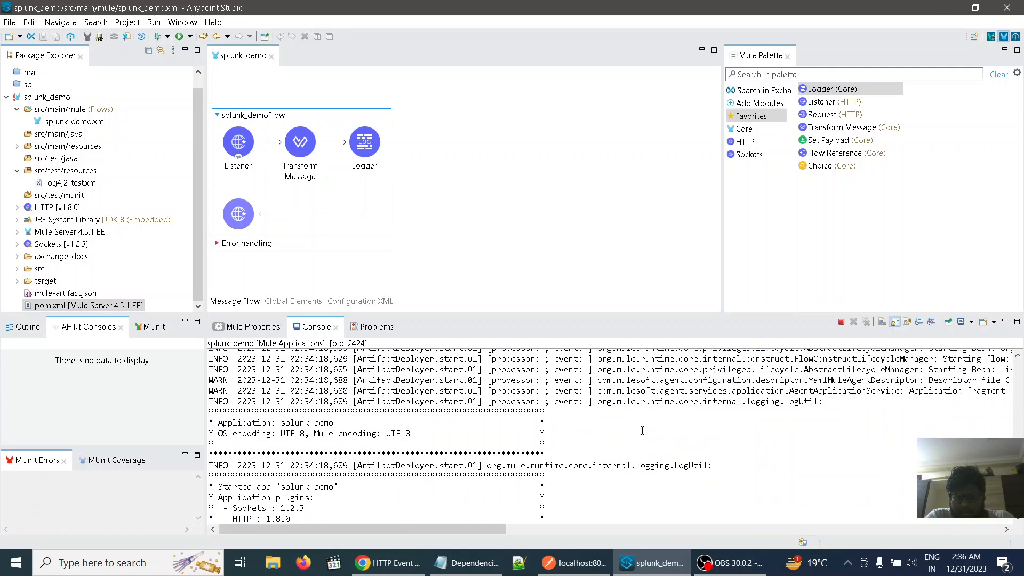
scroll(642, 430, down, 2)
scroll(642, 429, down, 1)
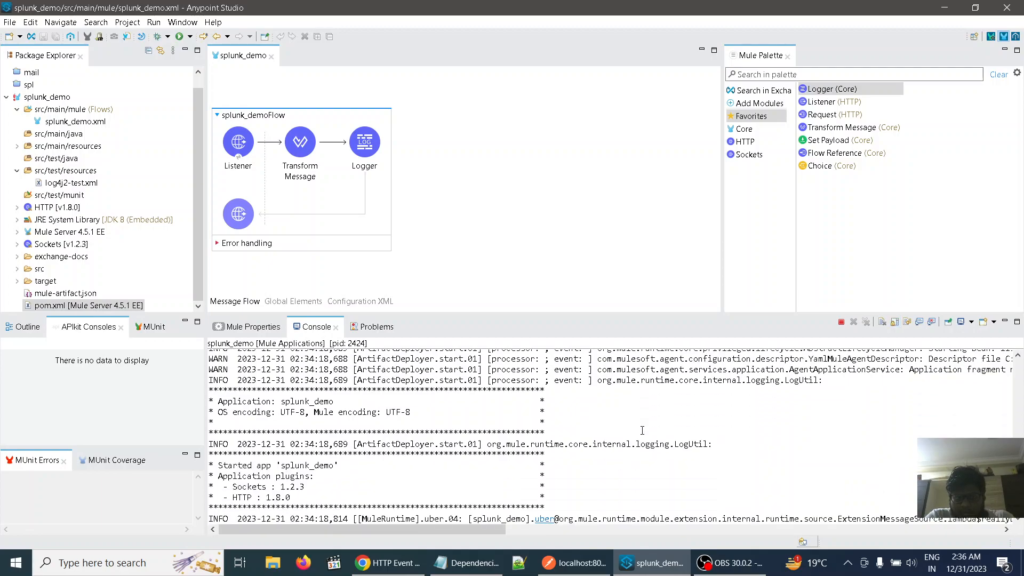
scroll(641, 429, down, 1)
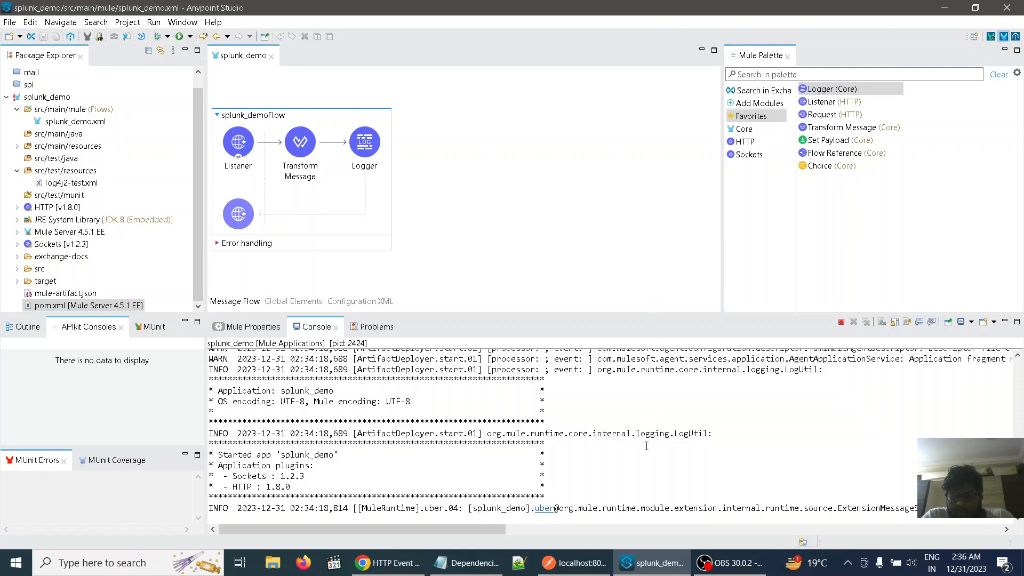
Switch to Postman and send the GET request to localhost:8081/spl
click(580, 559)
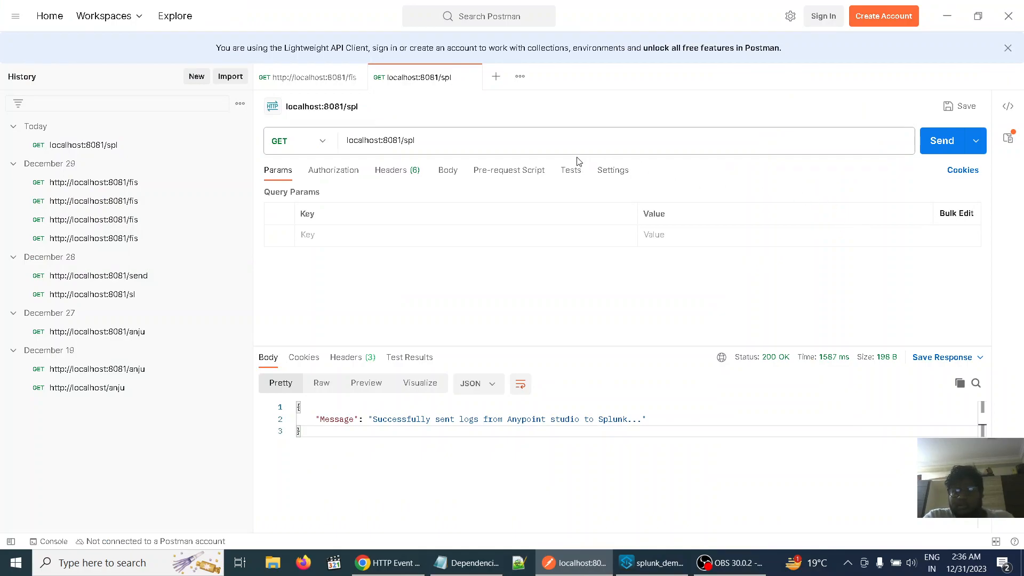
click(941, 143)
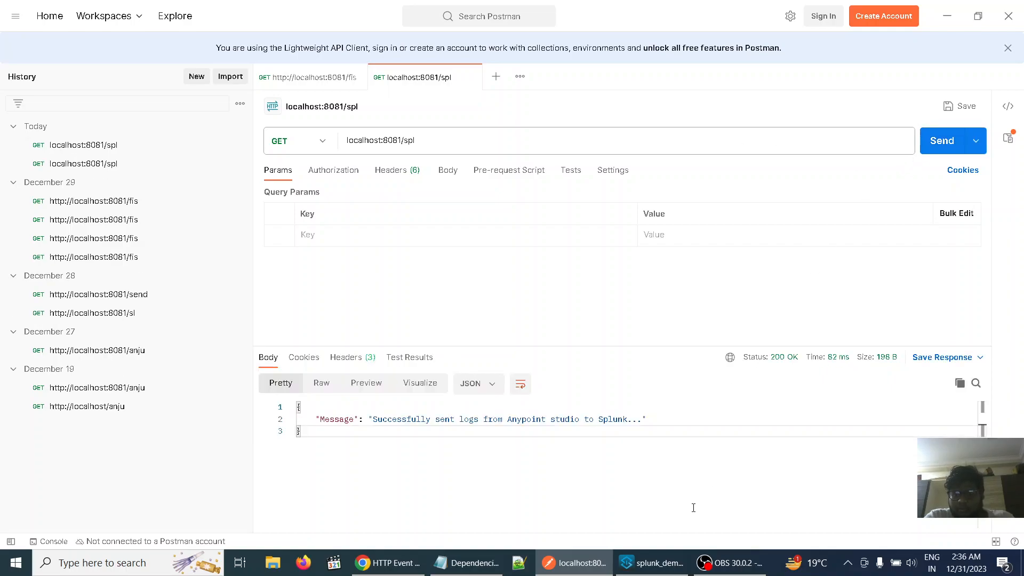
Switch to Splunk Enterprise in Chrome and open the Search & Reporting app
click(397, 564)
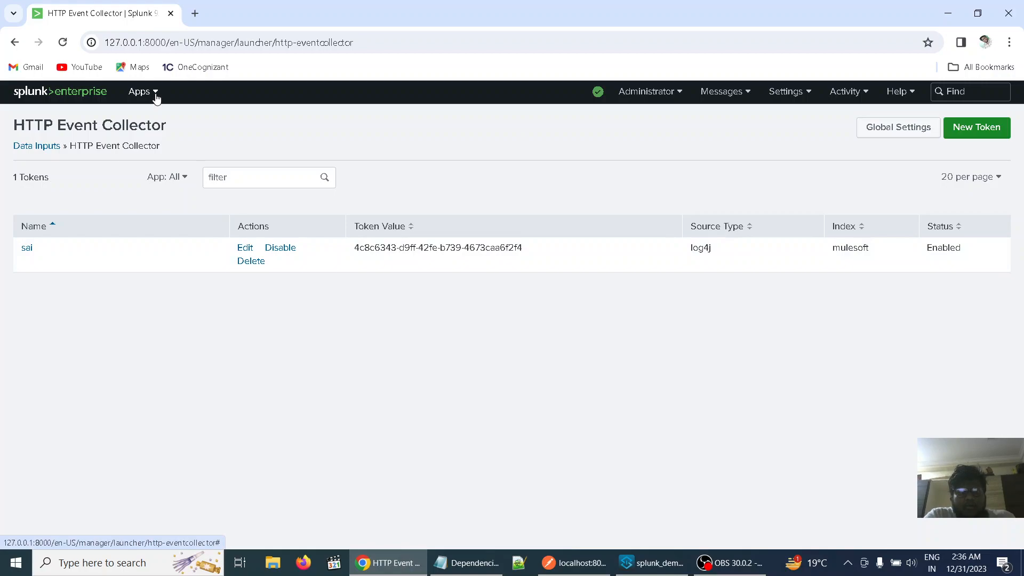
click(155, 95)
click(132, 123)
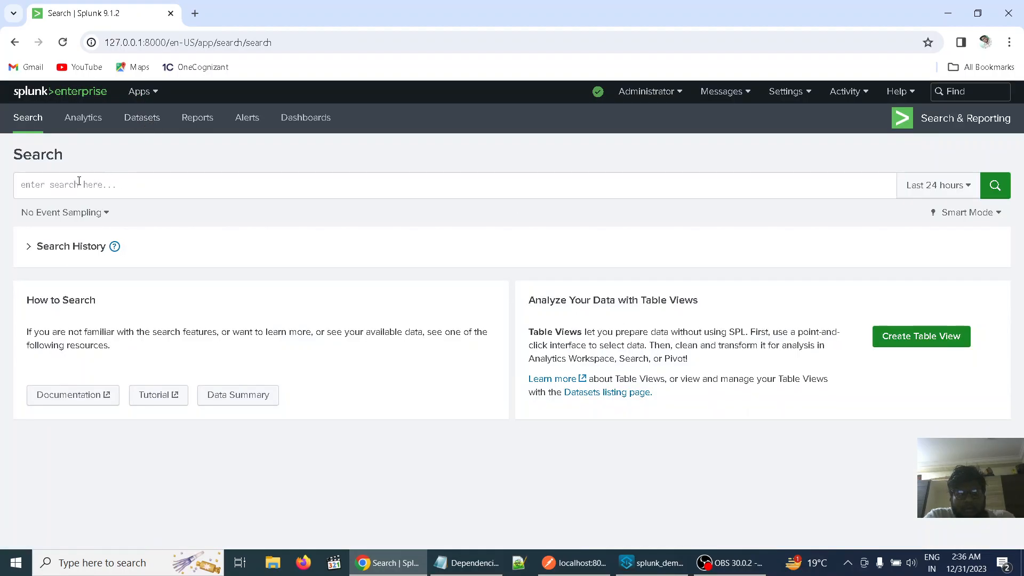
Search for events in the mulesoft index with the query index="mulesoft" over the last 24 hours
click(78, 182)
text(index)
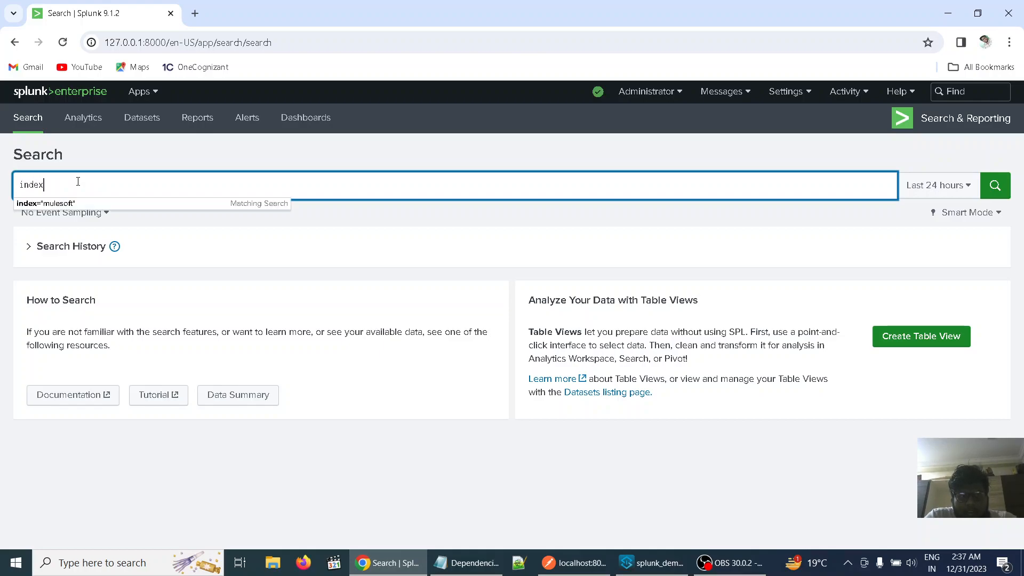
text(=)
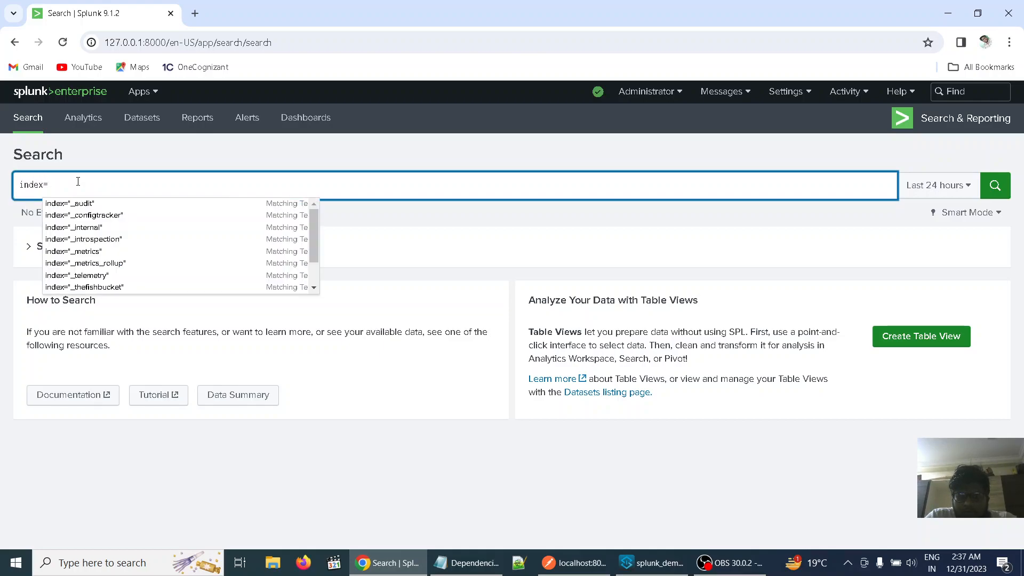
text("mulesof)
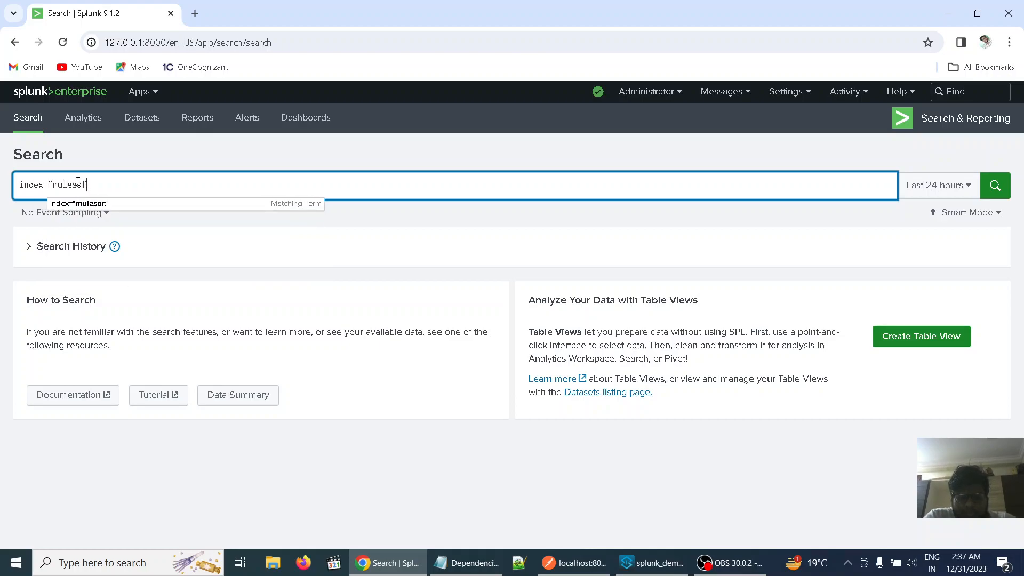
text(t")
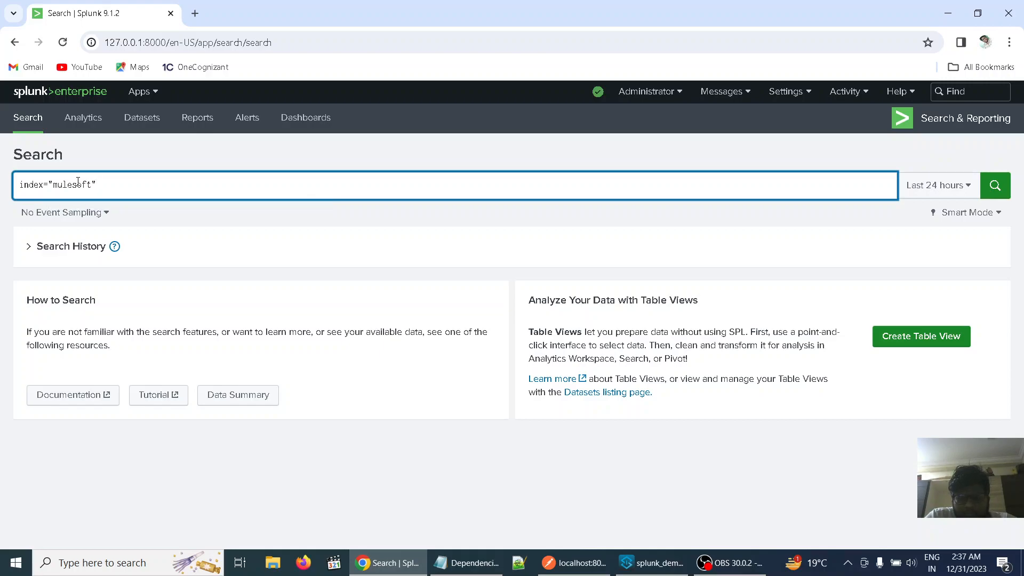
key(Return)
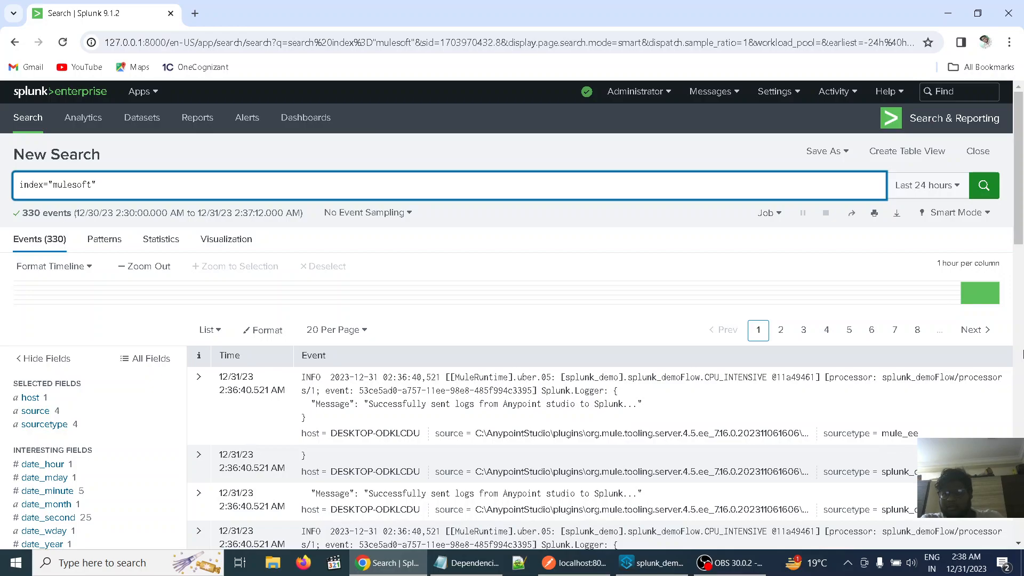
View the preset time ranges available for the mulesoft index search and close the list without choosing one
click(958, 190)
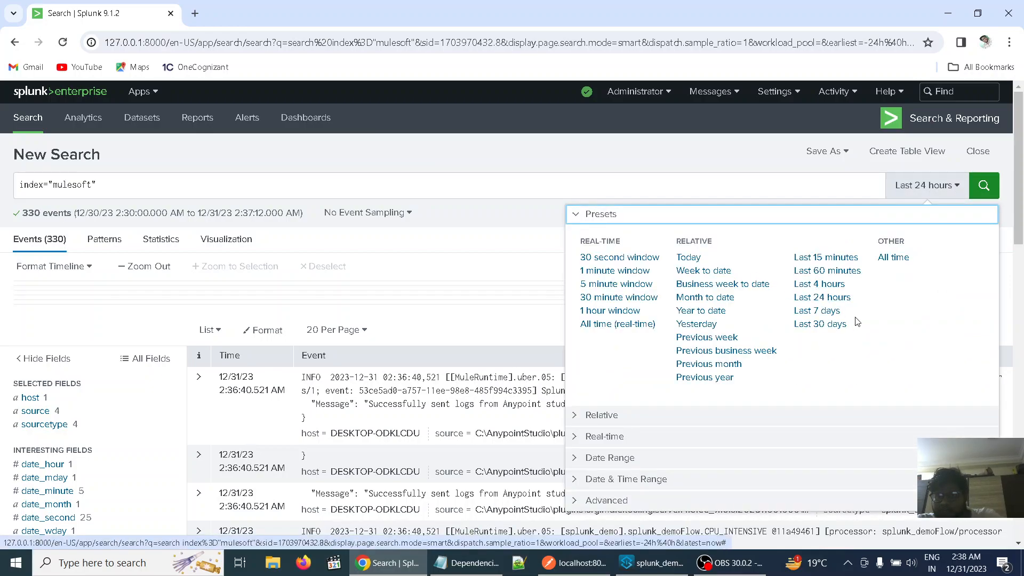
click(864, 329)
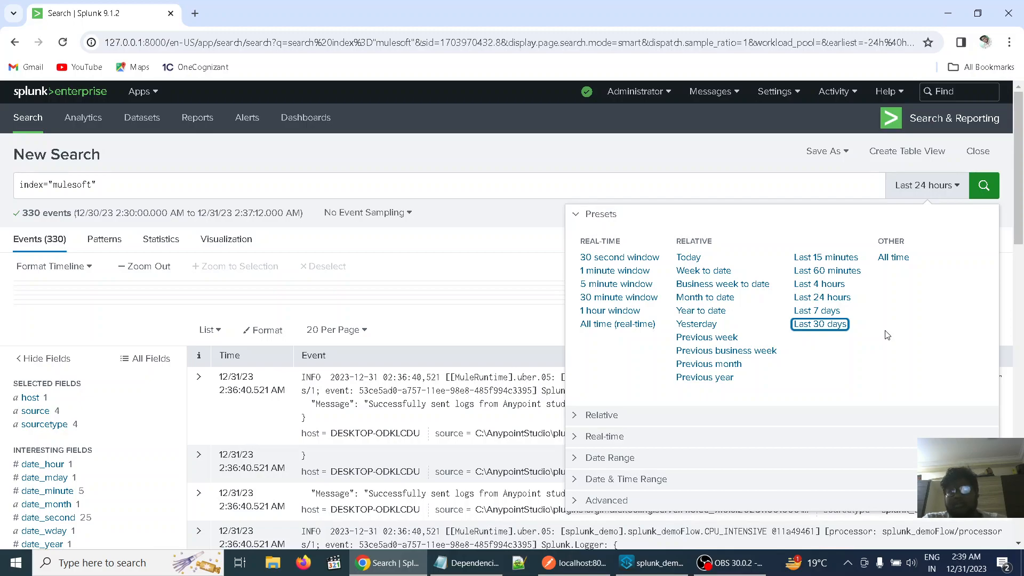
click(642, 161)
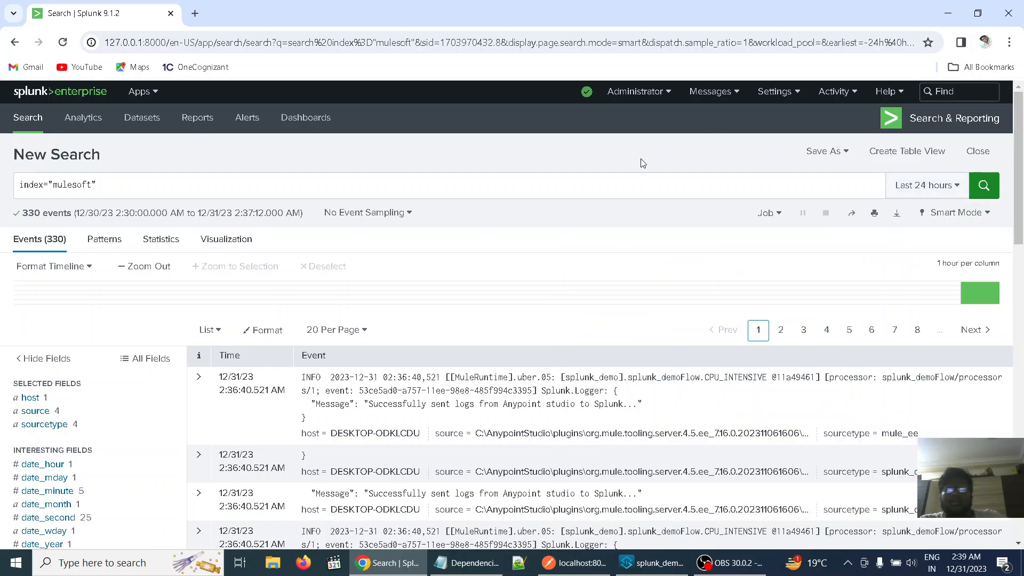
Minimize the browser and Postman to return to the splunk_demo project in Anypoint Studio
click(947, 13)
click(943, 14)
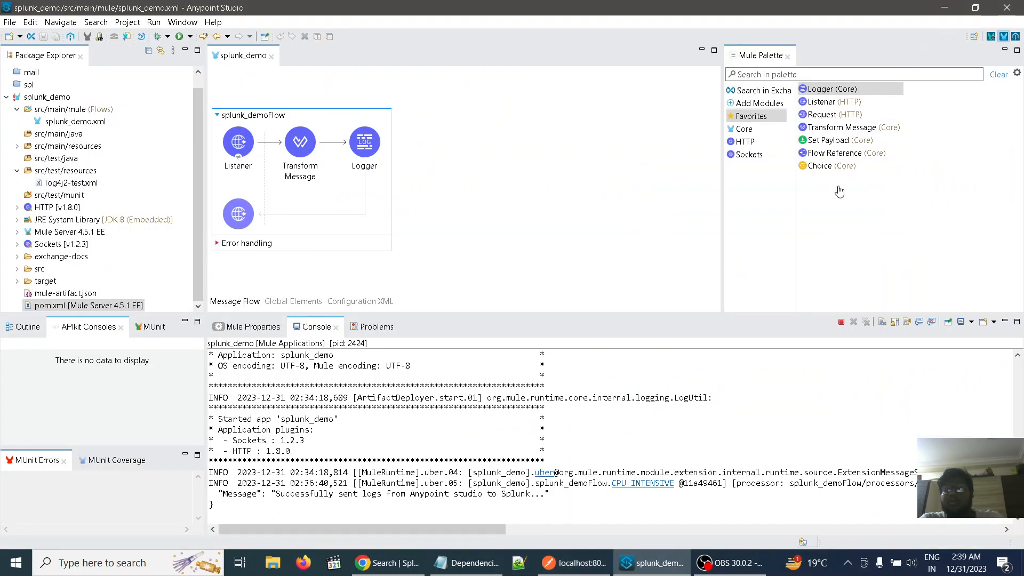
click(745, 570)
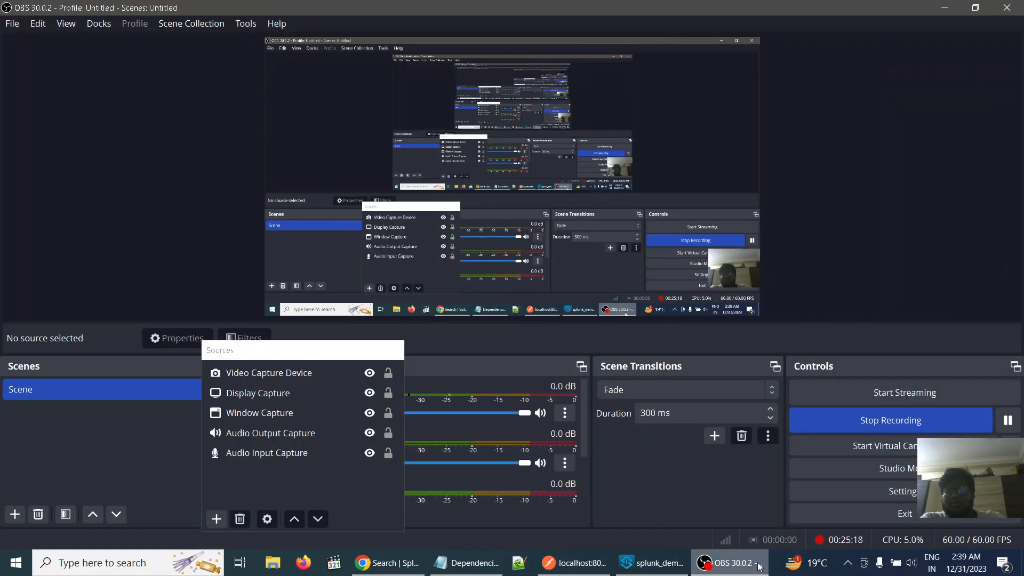